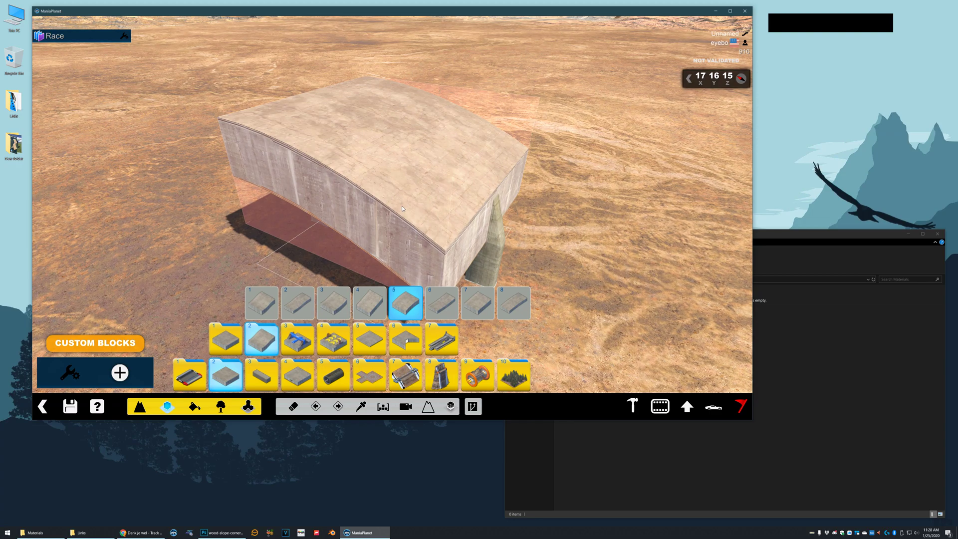
# Examine the placed concrete arena slope block from several sides.
pyautogui.keyDown('alt'); pyautogui.moveTo(402, 205); pyautogui.dragTo(400, 196, button='right'); pyautogui.keyUp('alt')
pyautogui.keyDown('alt'); pyautogui.moveTo(400, 195); pyautogui.dragTo(381, 174); pyautogui.keyUp('alt')
pyautogui.keyDown('alt'); pyautogui.moveTo(381, 173); pyautogui.dragTo(430, 160, button='right'); pyautogui.keyUp('alt')
pyautogui.keyDown('alt'); pyautogui.moveTo(398, 102); pyautogui.dragTo(360, 131); pyautogui.keyUp('alt')
pyautogui.keyDown('alt'); pyautogui.moveTo(360, 130); pyautogui.dragTo(306, 151, button='right'); pyautogui.keyUp('alt')
pyautogui.keyDown('alt'); pyautogui.moveTo(306, 151); pyautogui.dragTo(384, 132); pyautogui.keyUp('alt')
pyautogui.keyDown('alt'); pyautogui.moveTo(384, 132); pyautogui.dragTo(385, 128, button='right'); pyautogui.keyUp('alt')
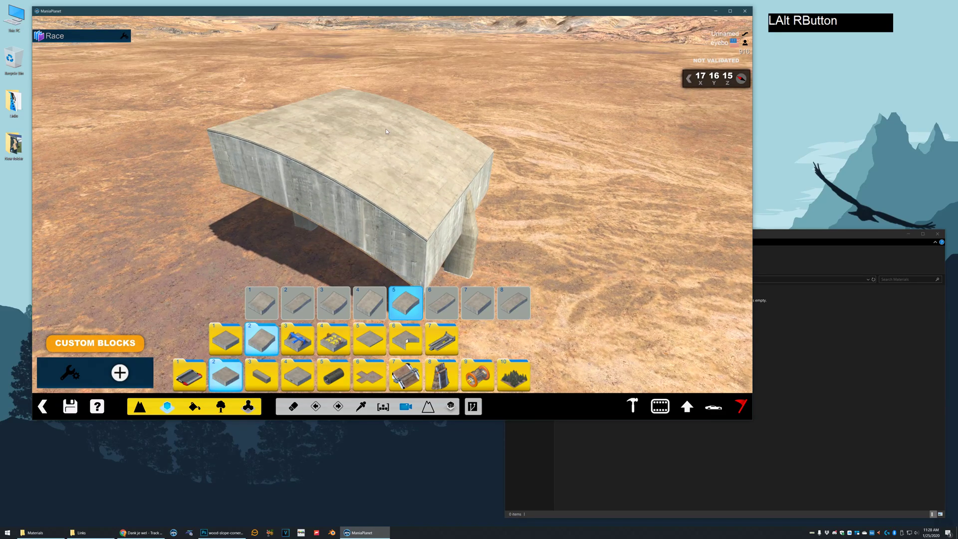
pyautogui.keyDown('alt'); pyautogui.moveTo(385, 129); pyautogui.dragTo(367, 167); pyautogui.keyUp('alt')
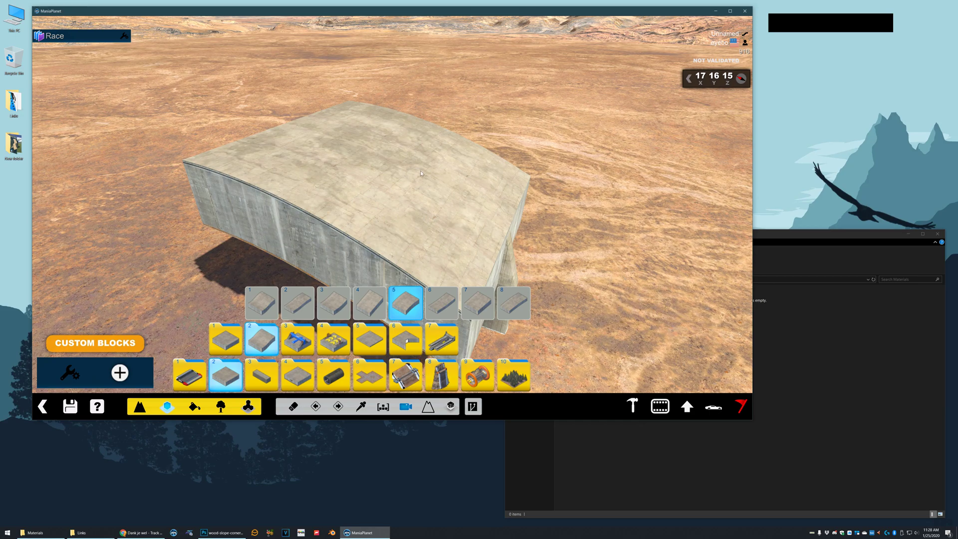
# Select the straight tube block and place one on open ground near the slope block.
pyautogui.click(342, 341)
pyautogui.click(340, 305)
pyautogui.click(340, 270)
pyautogui.click(567, 146)
# Examine the placed tube block's interior, turbine and concrete base from different angles and distances.
pyautogui.keyDown('alt'); pyautogui.moveTo(568, 146); pyautogui.dragTo(479, 152); pyautogui.keyUp('alt')
pyautogui.keyDown('alt'); pyautogui.moveTo(479, 152); pyautogui.dragTo(471, 149, button='right'); pyautogui.keyUp('alt')
pyautogui.keyDown('alt'); pyautogui.moveTo(471, 149); pyautogui.dragTo(449, 160); pyautogui.keyUp('alt')
pyautogui.keyDown('alt'); pyautogui.moveTo(449, 160); pyautogui.dragTo(421, 156, button='right'); pyautogui.keyUp('alt')
pyautogui.keyDown('alt'); pyautogui.moveTo(422, 155); pyautogui.dragTo(415, 125); pyautogui.keyUp('alt')
pyautogui.scroll(-5, 409, 143)
pyautogui.moveTo(414, 125)
pyautogui.keyDown('alt'); pyautogui.mouseDown(button='right')
pyautogui.moveTo(416, 145)
pyautogui.moveTo(411, 120)
pyautogui.mouseUp(button='right'); pyautogui.keyUp('alt')
pyautogui.keyDown('alt'); pyautogui.moveTo(411, 119); pyautogui.dragTo(420, 136); pyautogui.keyUp('alt')
pyautogui.scroll(5, 423, 128)
pyautogui.moveTo(420, 135)
pyautogui.keyDown('alt'); pyautogui.mouseDown(button='right')
pyautogui.moveTo(416, 145)
pyautogui.moveTo(422, 134)
pyautogui.mouseUp(button='right'); pyautogui.keyUp('alt')
pyautogui.scroll(-4, 422, 133)
pyautogui.keyDown('alt'); pyautogui.moveTo(422, 134); pyautogui.dragTo(423, 120); pyautogui.keyUp('alt')
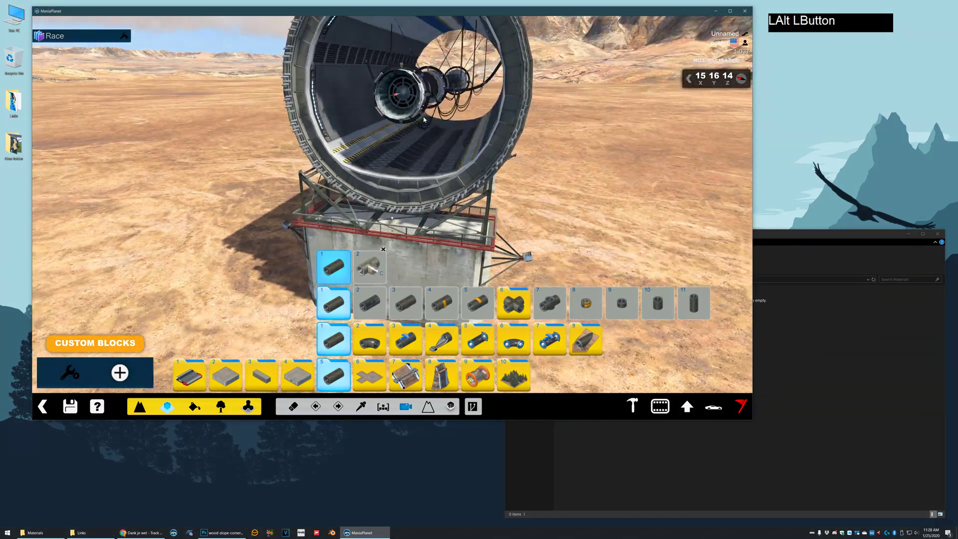
pyautogui.keyDown('alt'); pyautogui.moveTo(423, 120); pyautogui.dragTo(412, 113, button='right'); pyautogui.keyUp('alt')
pyautogui.scroll(2, 409, 114)
pyautogui.keyDown('alt'); pyautogui.moveTo(412, 112); pyautogui.dragTo(416, 145); pyautogui.keyUp('alt')
pyautogui.scroll(3, 400, 130)
pyautogui.keyDown('alt'); pyautogui.moveTo(416, 144); pyautogui.dragTo(424, 154, button='right'); pyautogui.keyUp('alt')
pyautogui.scroll(3, 425, 154)
pyautogui.keyDown('alt'); pyautogui.moveTo(424, 154); pyautogui.dragTo(429, 152); pyautogui.keyUp('alt')
pyautogui.keyDown('alt'); pyautogui.moveTo(429, 152); pyautogui.dragTo(435, 139, button='right'); pyautogui.keyUp('alt')
# Delete the placed tube block and pick the arena slope block as the active block.
pyautogui.press('x')
pyautogui.click(436, 140)
pyautogui.keyDown('alt'); pyautogui.moveTo(436, 140); pyautogui.dragTo(387, 164); pyautogui.keyUp('alt')
pyautogui.keyDown('alt'); pyautogui.moveTo(388, 164); pyautogui.dragTo(363, 147, button='right'); pyautogui.keyUp('alt')
pyautogui.keyDown('ctrl'); pyautogui.click(385, 163); pyautogui.keyUp('ctrl')
# Create a new custom block based on the placed arena slope block.
pyautogui.keyDown('alt'); pyautogui.moveTo(374, 112); pyautogui.dragTo(367, 112); pyautogui.keyUp('alt')
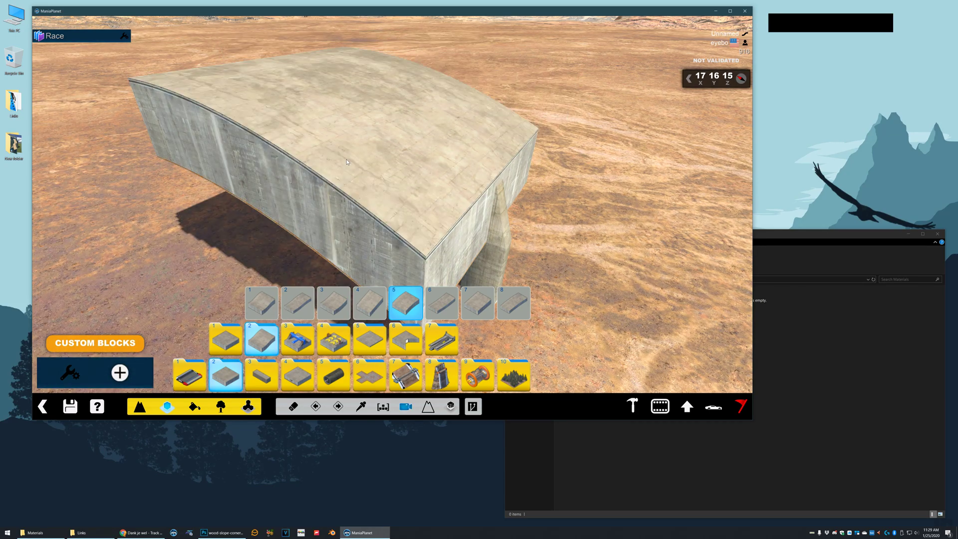
pyautogui.keyDown('alt'); pyautogui.moveTo(346, 160); pyautogui.dragTo(334, 163); pyautogui.keyUp('alt')
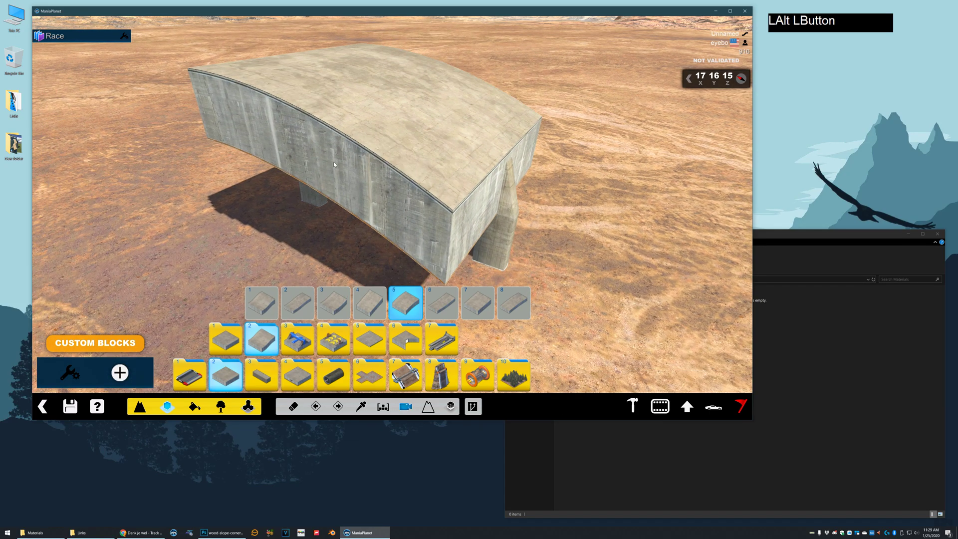
pyautogui.click(123, 375)
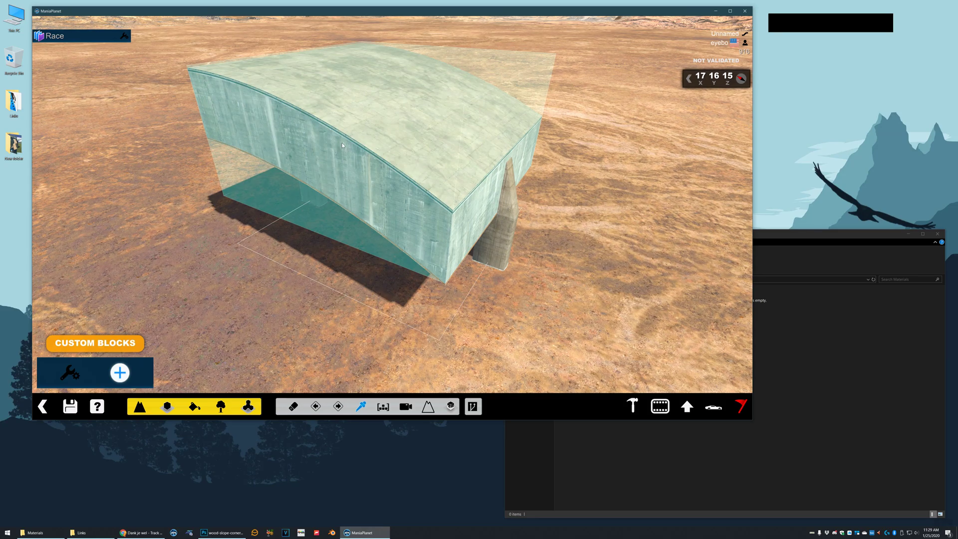
pyautogui.click(342, 144)
# Open the empty A-1-1 variant of the custom block for mesh editing.
pyautogui.press('alt')
pyautogui.keyDown('alt'); pyautogui.moveTo(351, 165); pyautogui.dragTo(398, 189, button='right'); pyautogui.keyUp('alt')
pyautogui.keyDown('alt'); pyautogui.moveTo(398, 189); pyautogui.dragTo(389, 190); pyautogui.keyUp('alt')
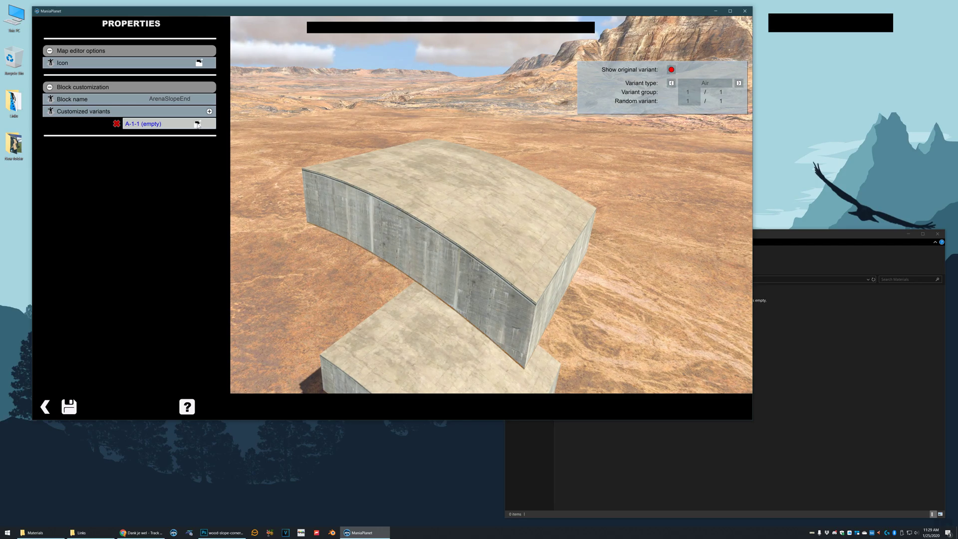
pyautogui.click(197, 124)
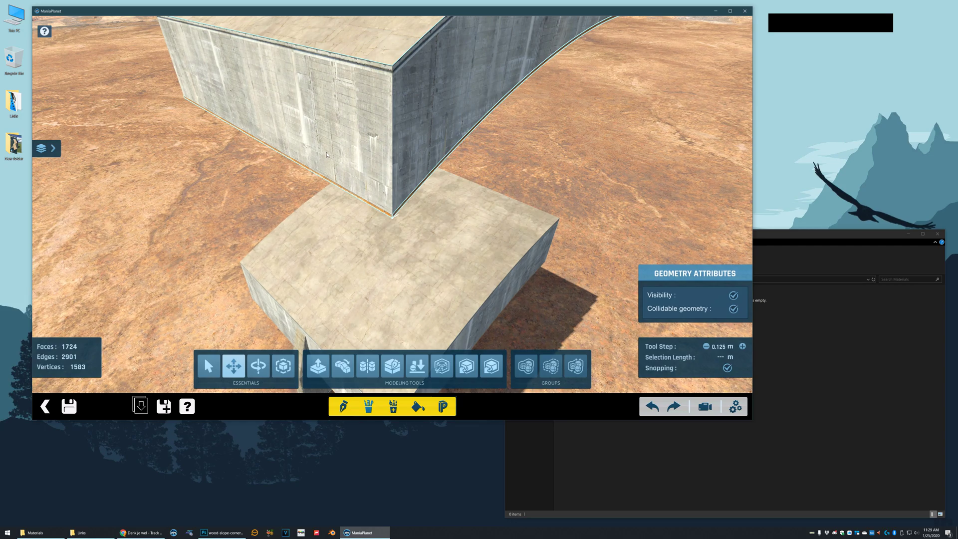
pyautogui.keyDown('alt'); pyautogui.scroll(-5, 327, 155); pyautogui.keyUp('alt')
pyautogui.keyDown('alt'); pyautogui.moveTo(326, 154); pyautogui.dragTo(302, 159, button='right'); pyautogui.keyUp('alt')
pyautogui.keyDown('alt'); pyautogui.moveTo(302, 159); pyautogui.dragTo(317, 162); pyautogui.keyUp('alt')
pyautogui.keyDown('alt'); pyautogui.moveTo(317, 161); pyautogui.dragTo(352, 156, button='right'); pyautogui.keyUp('alt')
pyautogui.keyDown('alt'); pyautogui.moveTo(352, 156); pyautogui.dragTo(362, 151); pyautogui.keyUp('alt')
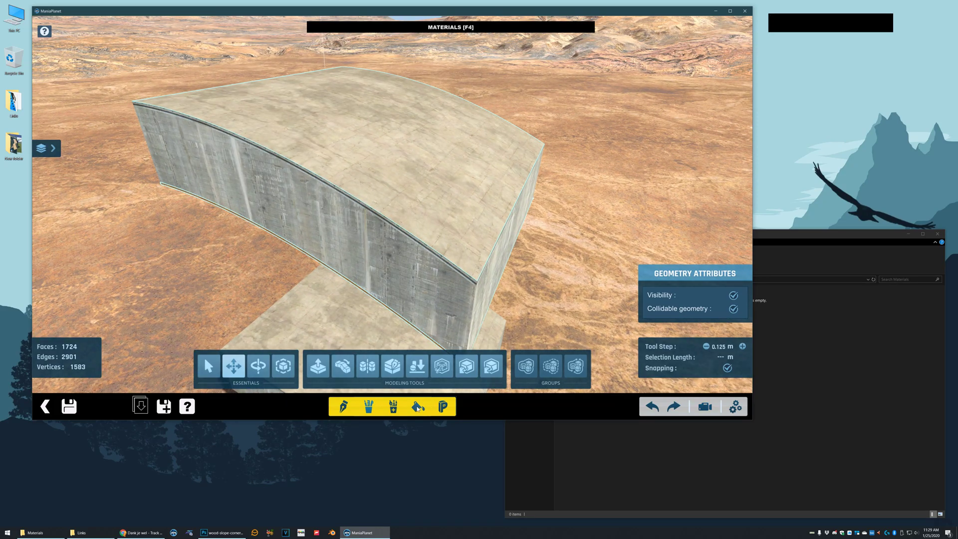
# Add a new custom material and base it on game textures.
pyautogui.click(418, 406)
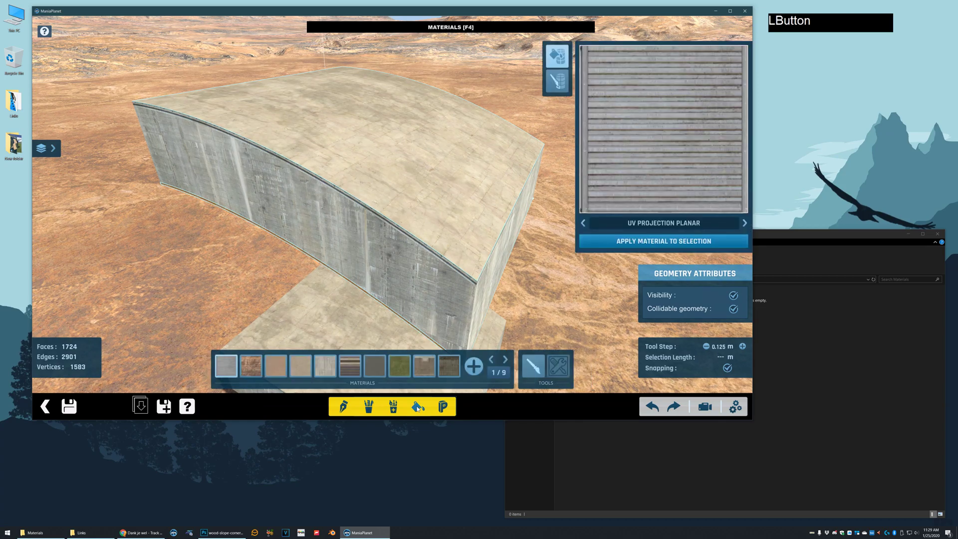
pyautogui.click(474, 368)
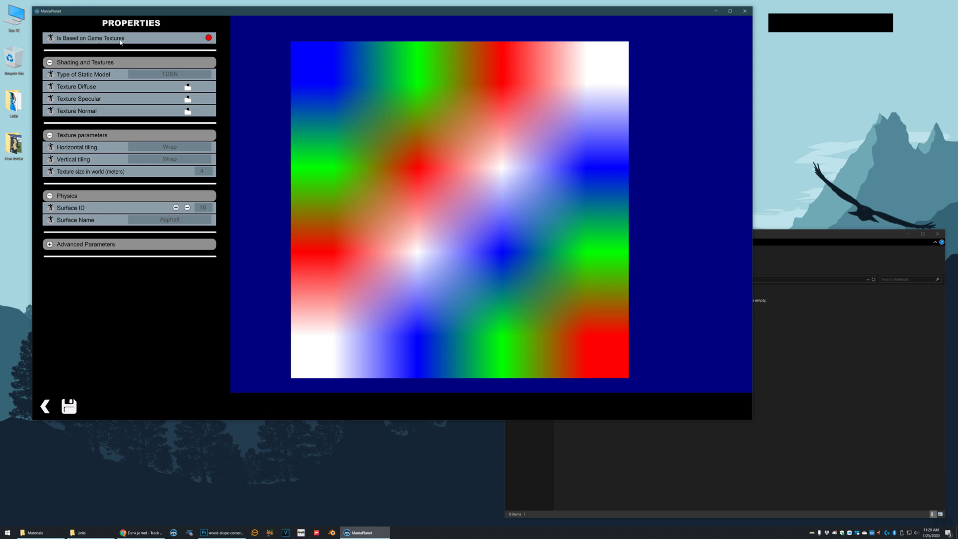
pyautogui.click(209, 39)
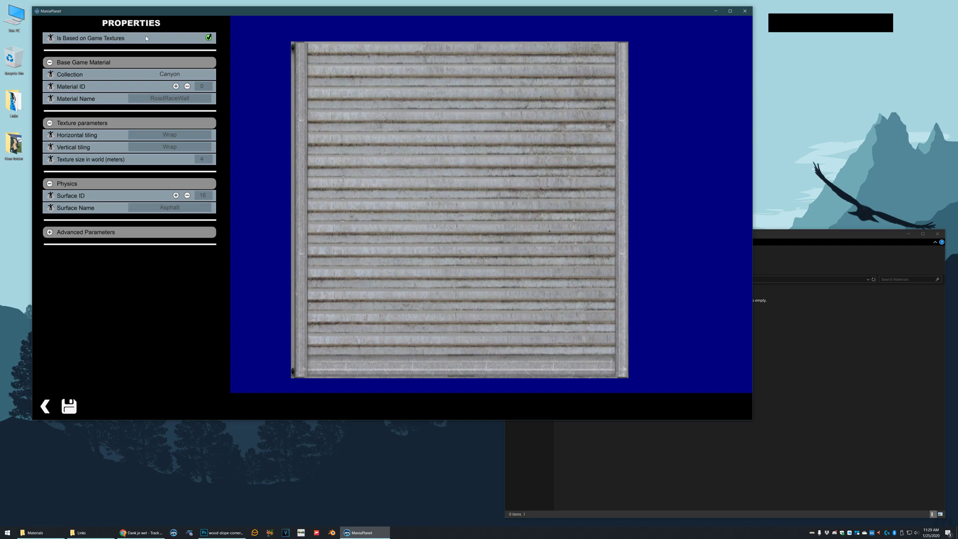
# Set the base game material to ID 3, ArenaFloor, from the Canyon collection.
pyautogui.click(175, 87)
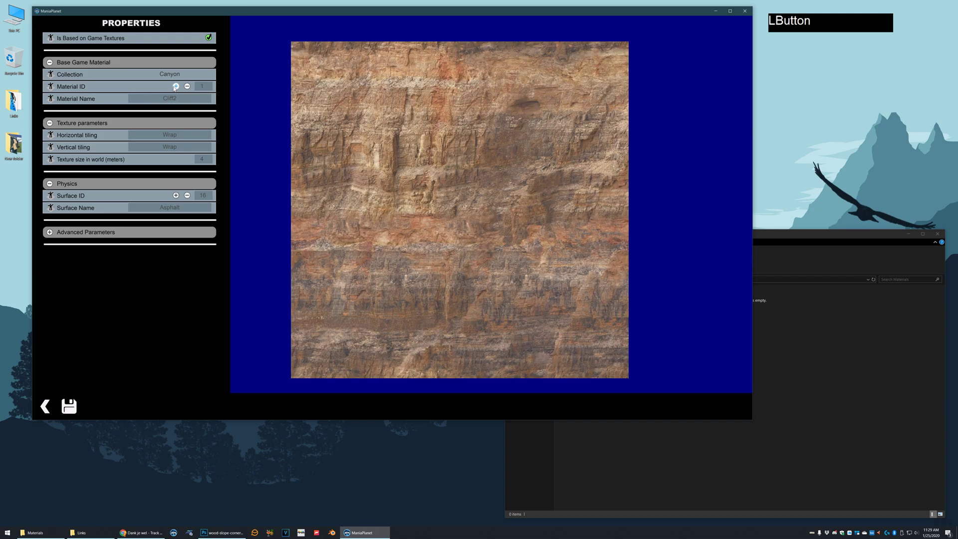
pyautogui.click(176, 86)
pyautogui.click(176, 86)
pyautogui.click(176, 87)
pyautogui.click(187, 86)
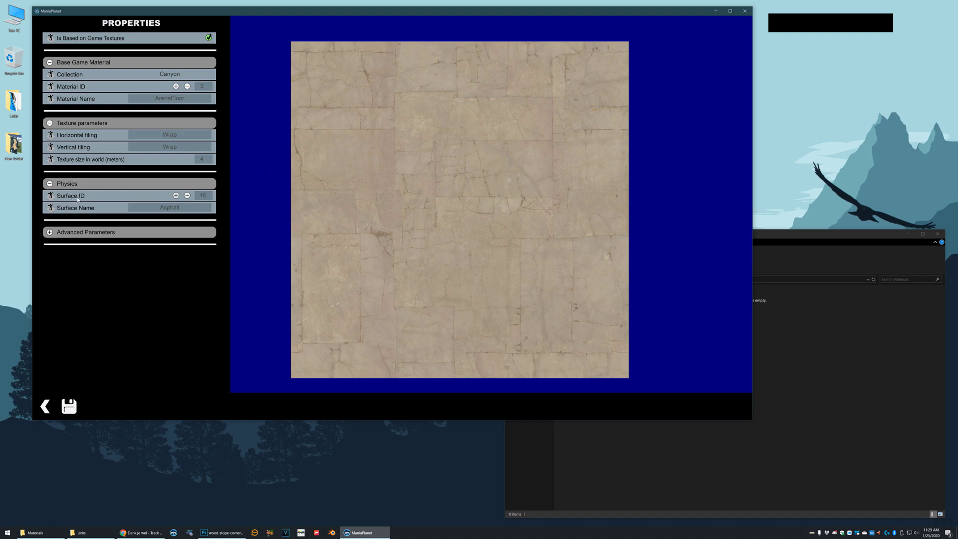
# Set the material's physics surface to TechSuperMagnetic.
pyautogui.click(175, 197)
pyautogui.click(174, 197)
pyautogui.click(174, 195)
pyautogui.click(173, 195)
pyautogui.click(173, 195)
pyautogui.click(173, 195)
pyautogui.click(173, 195)
pyautogui.click(173, 195)
pyautogui.click(175, 196)
pyautogui.click(176, 196)
pyautogui.click(175, 196)
pyautogui.click(175, 196)
pyautogui.click(175, 196)
pyautogui.click(175, 196)
pyautogui.click(175, 195)
pyautogui.click(175, 196)
pyautogui.click(175, 196)
pyautogui.click(175, 196)
pyautogui.click(175, 196)
# Save the material as ArenaSuperMag and check its file in the Materials folder in File Explorer.
pyautogui.click(69, 402)
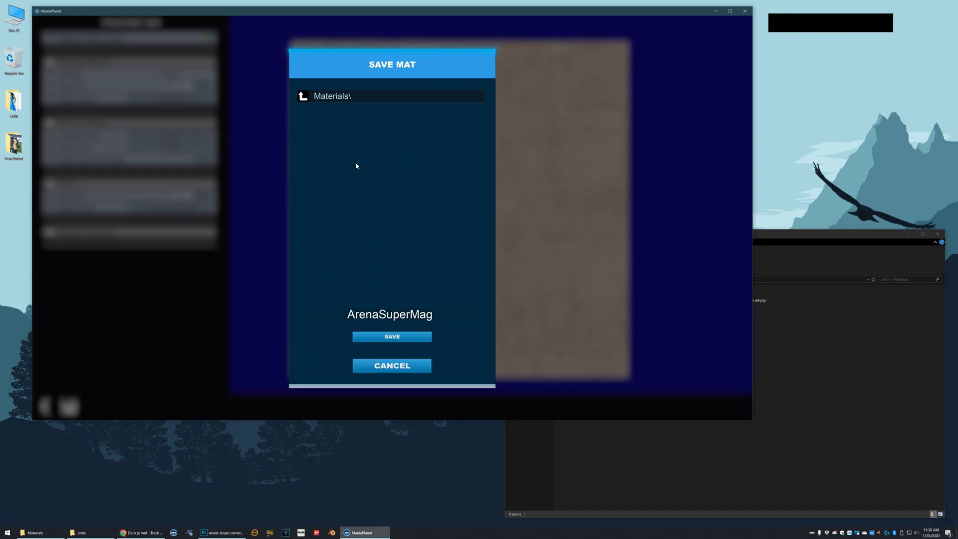
pyautogui.click(387, 337)
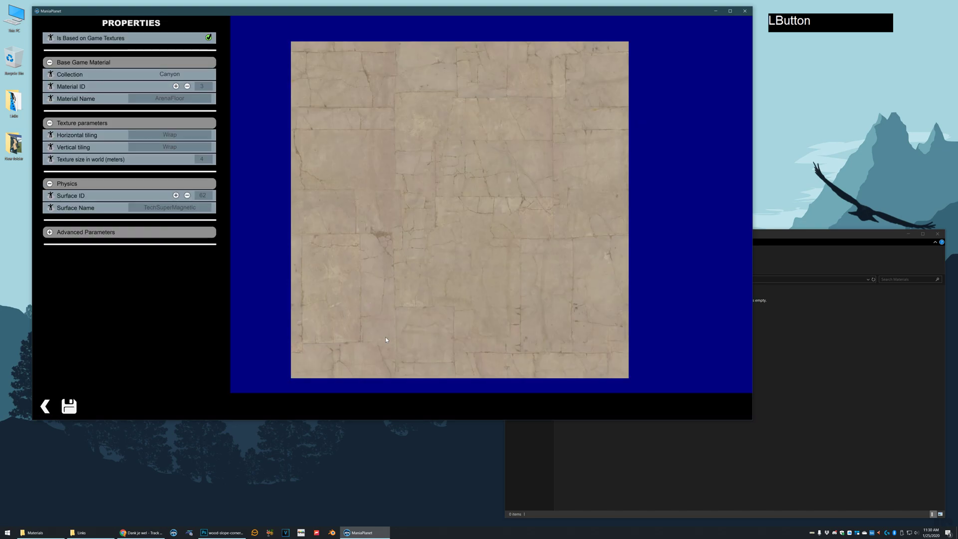
pyautogui.click(639, 463)
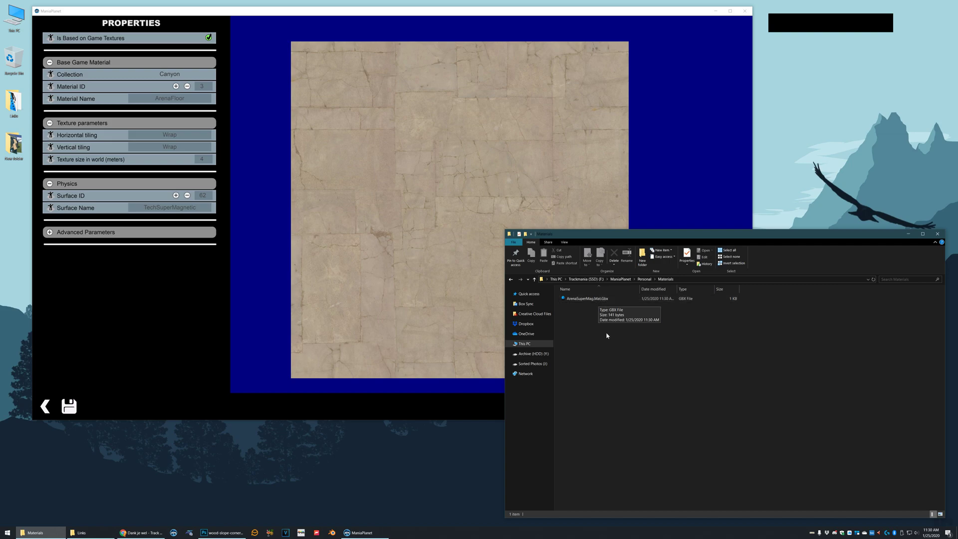
pyautogui.click(621, 366)
pyautogui.click(224, 293)
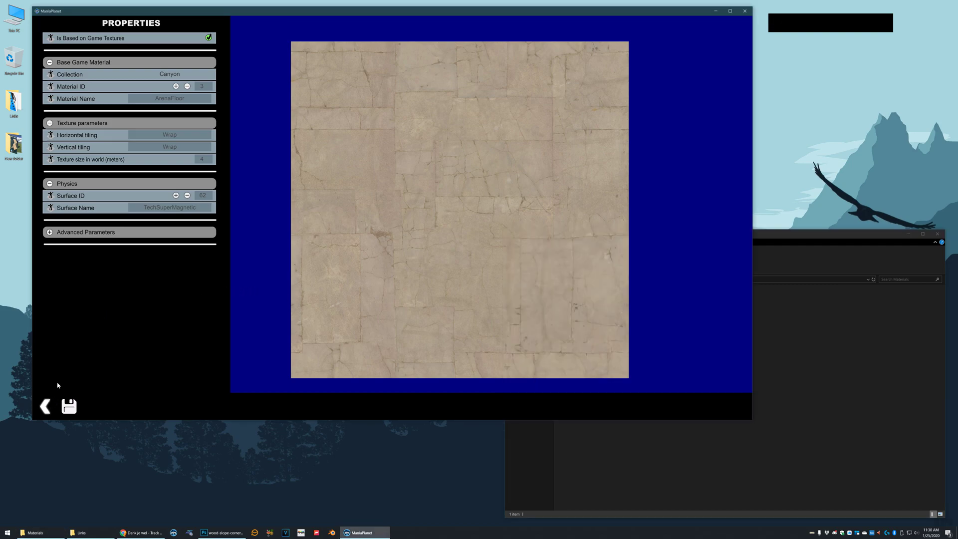
# Return to the mesh editor and apply the ArenaSuperMag material to the slope's curved driving surface.
pyautogui.click(46, 406)
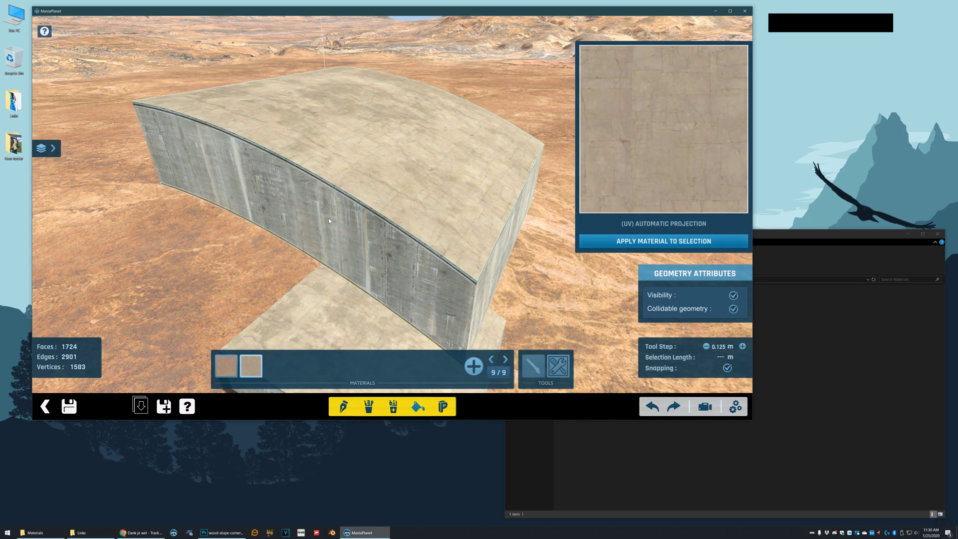
pyautogui.click(349, 151)
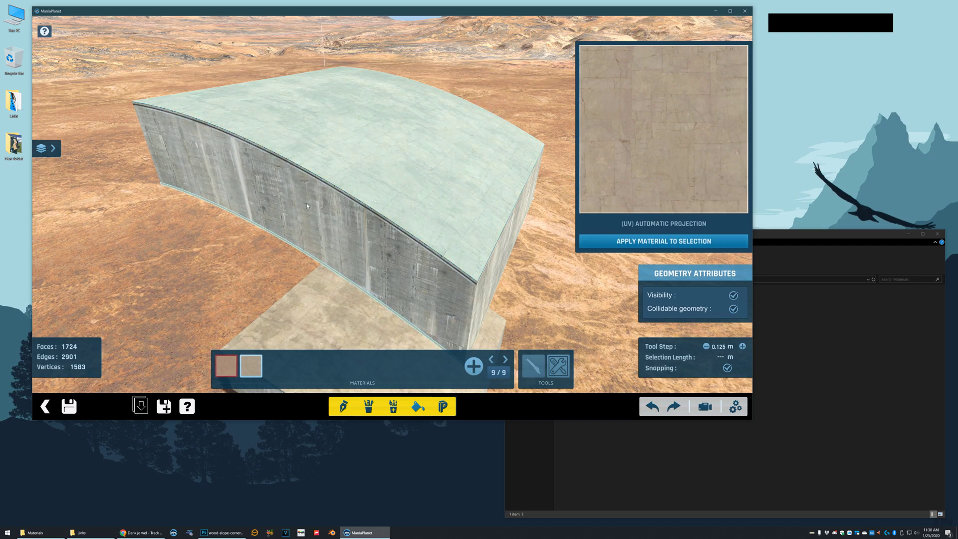
pyautogui.moveTo(278, 214)
pyautogui.keyDown('alt'); pyautogui.mouseDown(button='right')
pyautogui.moveTo(358, 221)
pyautogui.moveTo(450, 188)
pyautogui.moveTo(427, 167)
pyautogui.moveTo(251, 214)
pyautogui.moveTo(269, 205)
pyautogui.mouseUp(button='right'); pyautogui.keyUp('alt')
pyautogui.click(362, 129)
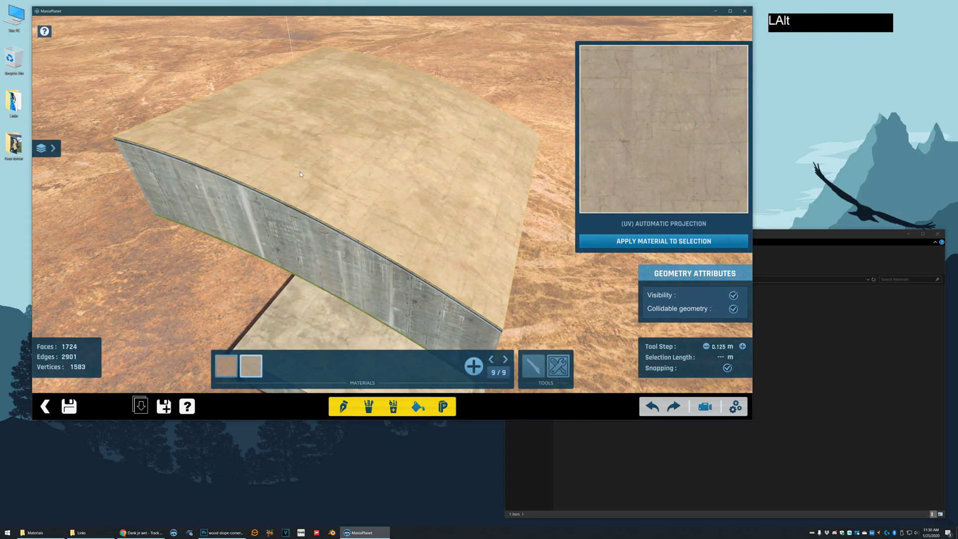
pyautogui.keyDown('alt'); pyautogui.moveTo(300, 171); pyautogui.dragTo(260, 180, button='right'); pyautogui.keyUp('alt')
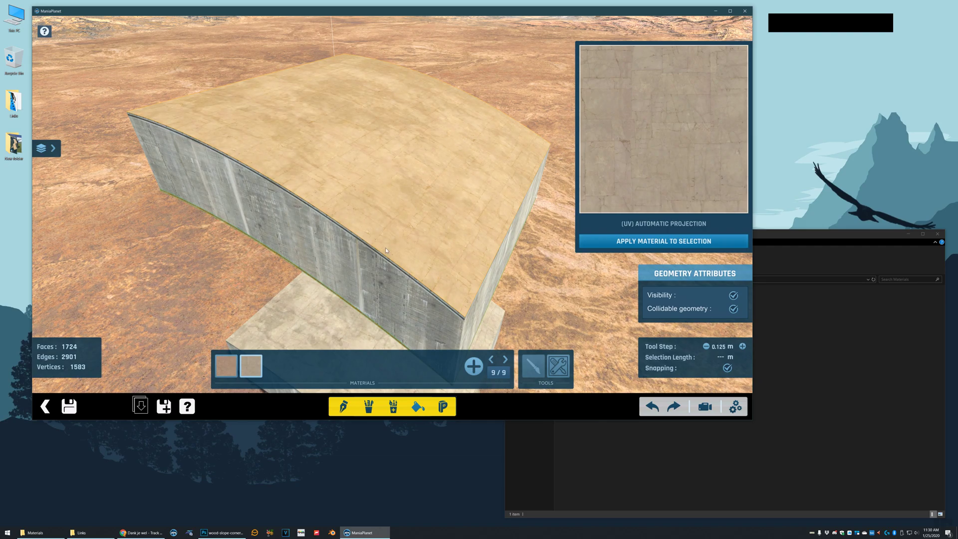
pyautogui.click(250, 369)
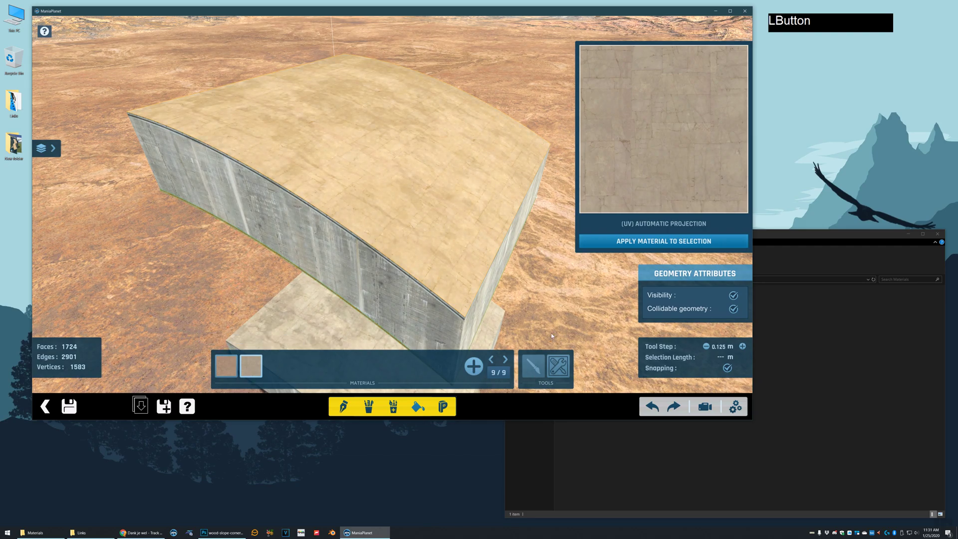
pyautogui.click(616, 242)
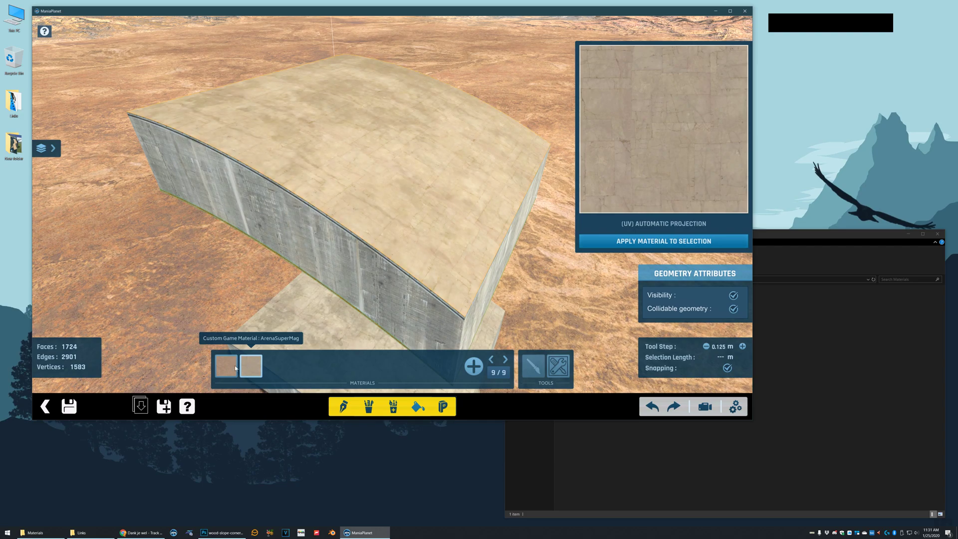
# Save the custom block in Blocks\Canyon as ArenaSlopeEnd-SuperMag.Block.Gbx.
pyautogui.click(73, 406)
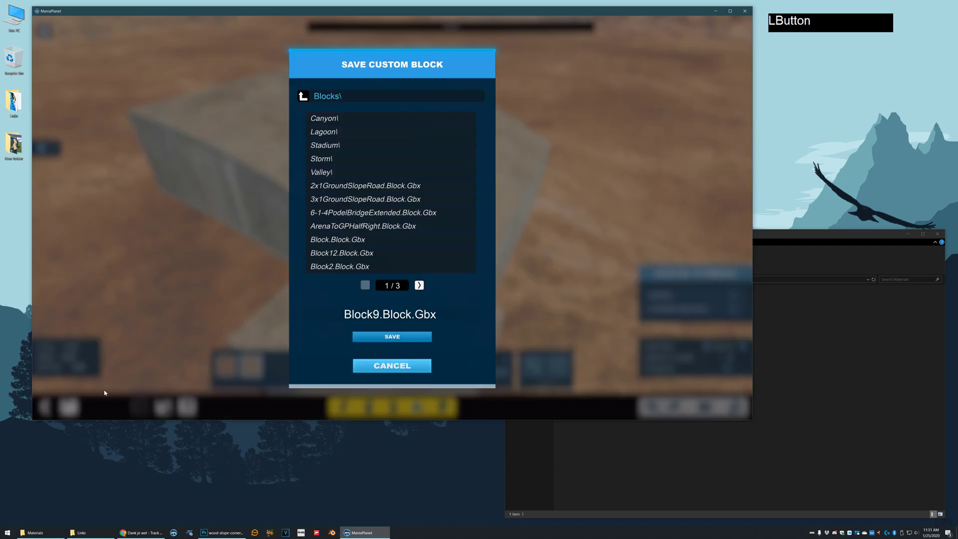
pyautogui.click(383, 316)
pyautogui.click(325, 118)
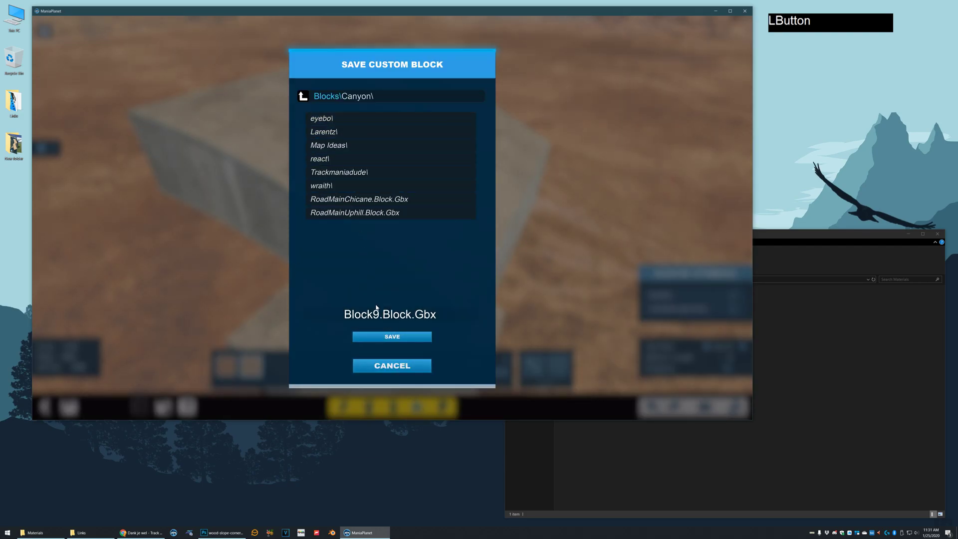
pyautogui.moveTo(381, 315); pyautogui.dragTo(327, 318)
pyautogui.write('ArenaSup')
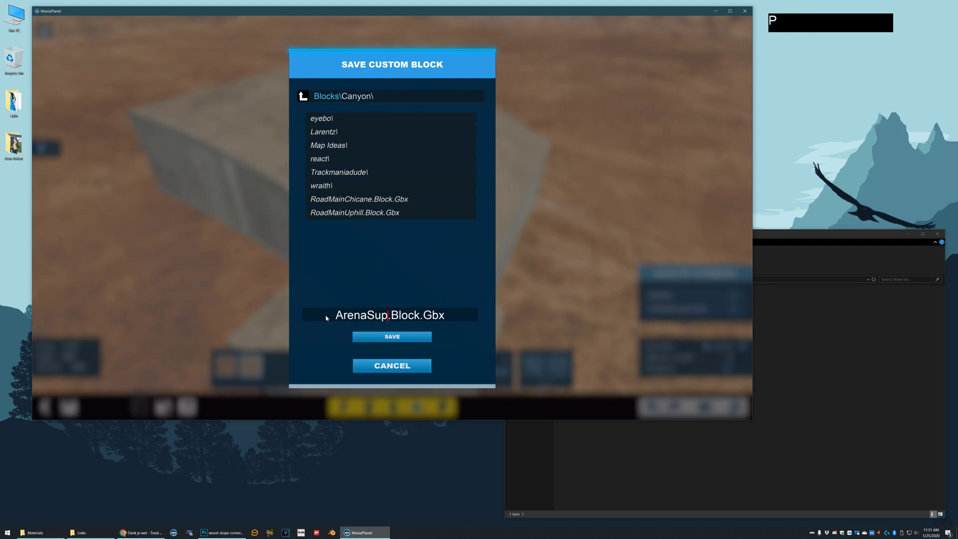
pyautogui.write('erMag-')
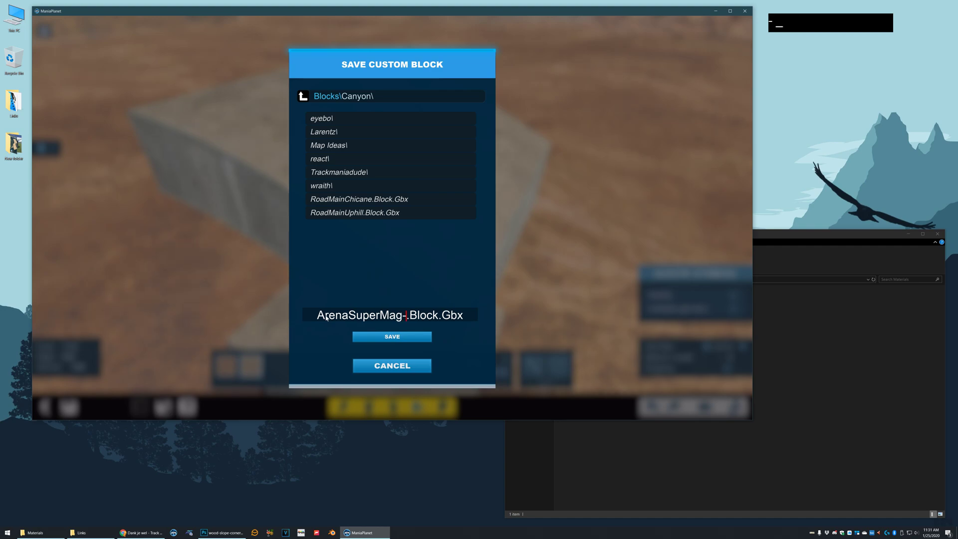
pyautogui.press('BackSpace')
pyautogui.press('Left')
pyautogui.press('Left')
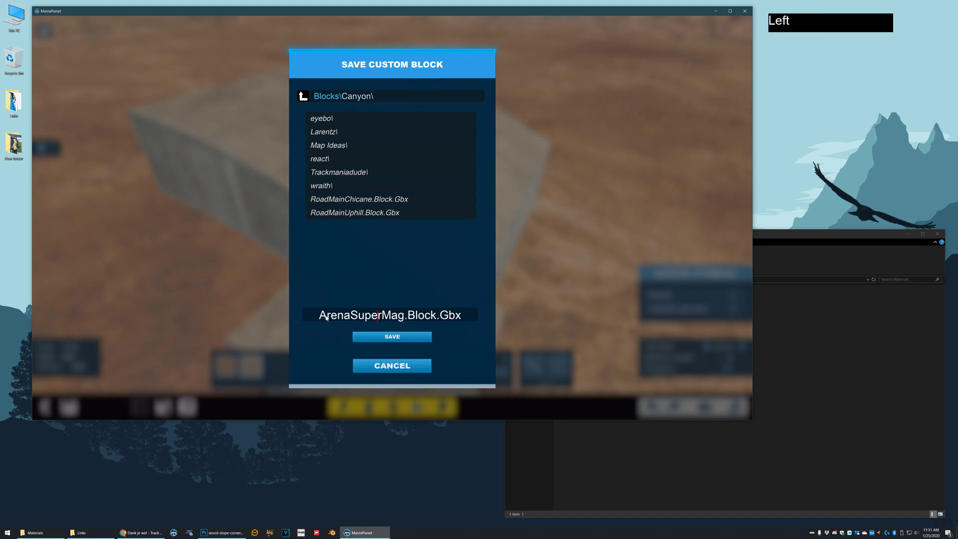
pyautogui.press('Left')
pyautogui.press('Left')
pyautogui.press('Left')
pyautogui.press('Left')
pyautogui.write('SlopeEnd')
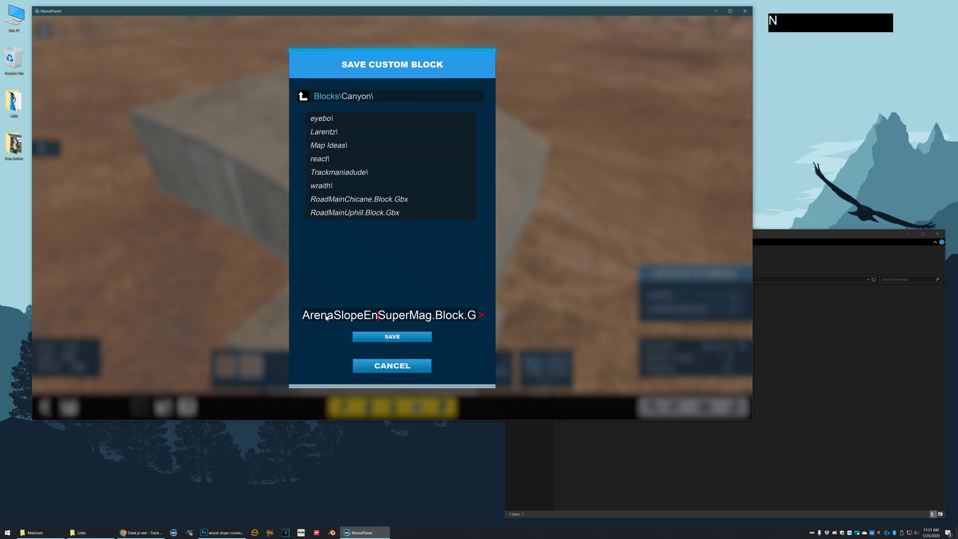
pyautogui.write('-')
pyautogui.press('Return')
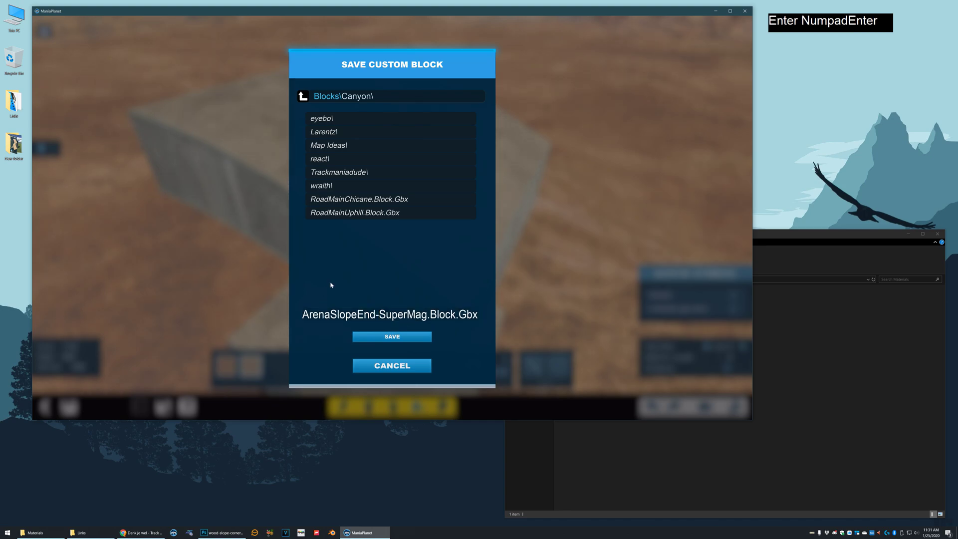
pyautogui.click(379, 336)
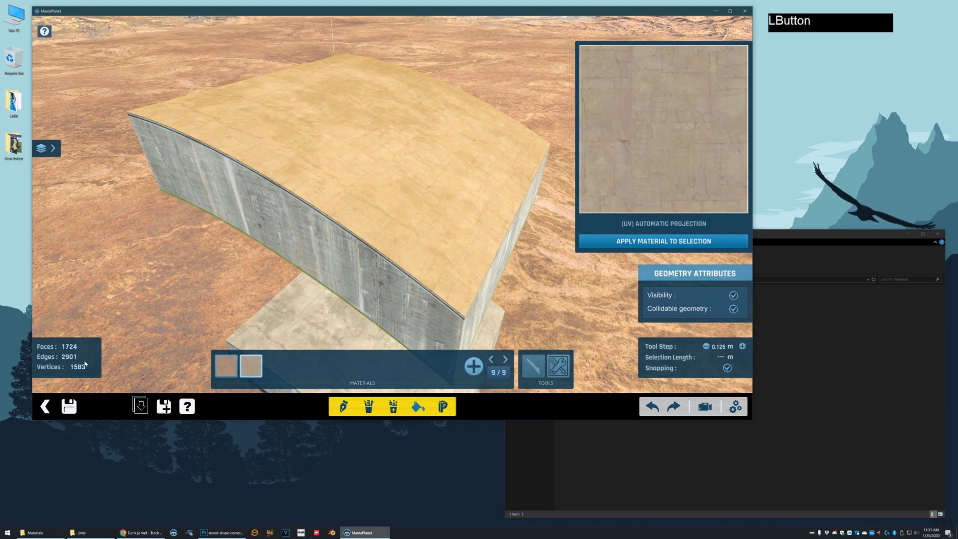
# Leave the mesh editor and generate the block's icon automatically from the south-east.
pyautogui.click(52, 405)
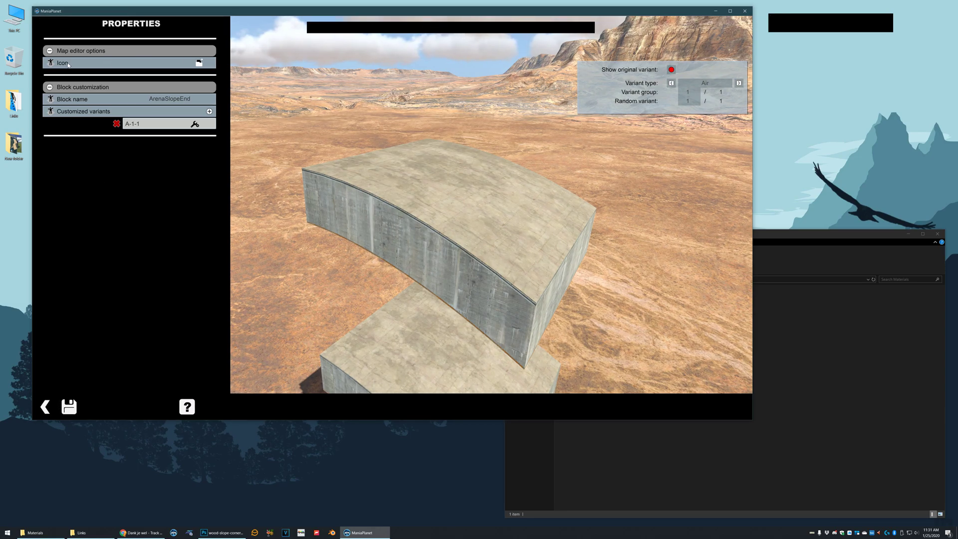
pyautogui.click(199, 63)
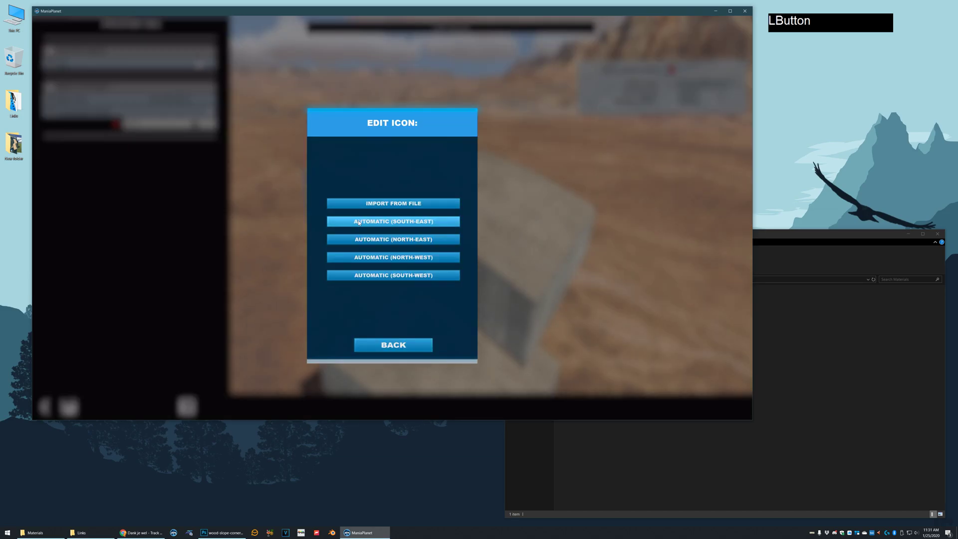
pyautogui.click(358, 222)
# Save the custom block over ArenaSlopeEnd-SuperMag.Block.Gbx and return to the map editor.
pyautogui.click(64, 410)
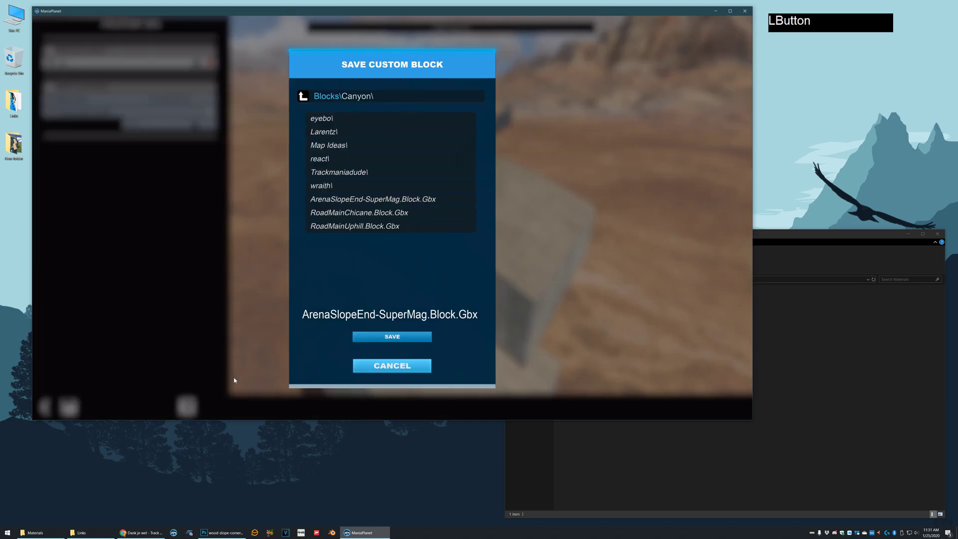
pyautogui.click(366, 341)
pyautogui.click(321, 233)
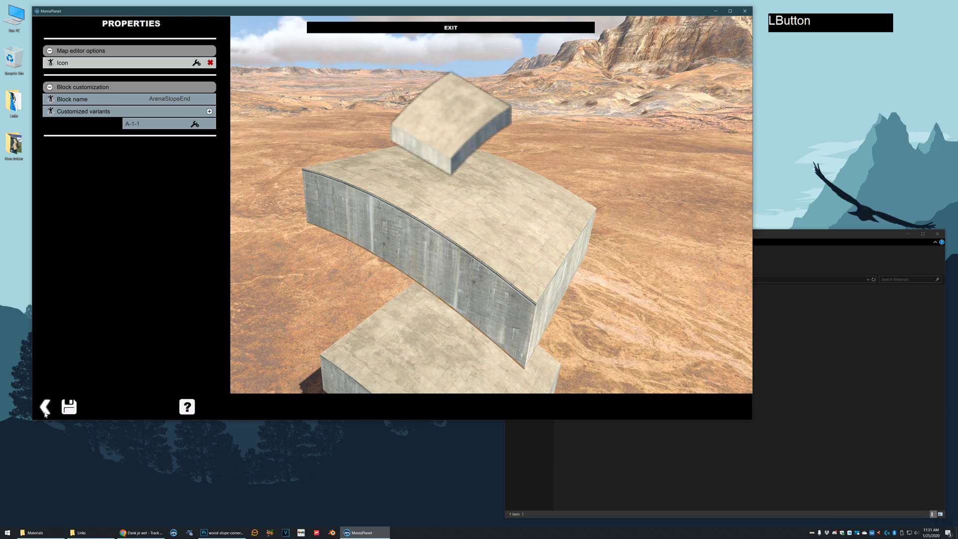
pyautogui.click(44, 407)
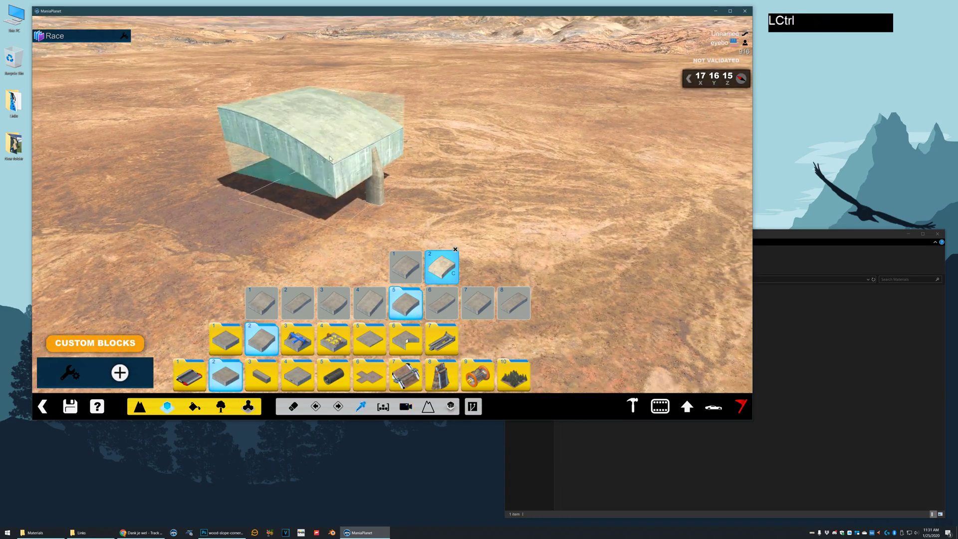
# Replace the placed original slope-end block with the custom super-magnetic version, one level higher.
pyautogui.keyDown('ctrl'); pyautogui.click(329, 156); pyautogui.keyUp('ctrl')
pyautogui.press('x')
pyautogui.scroll(1, 329, 156)
pyautogui.click(329, 156)
pyautogui.keyDown('alt'); pyautogui.moveTo(329, 156); pyautogui.dragTo(335, 176, button='right'); pyautogui.keyUp('alt')
pyautogui.keyDown('alt'); pyautogui.moveTo(335, 176); pyautogui.dragTo(309, 163); pyautogui.keyUp('alt')
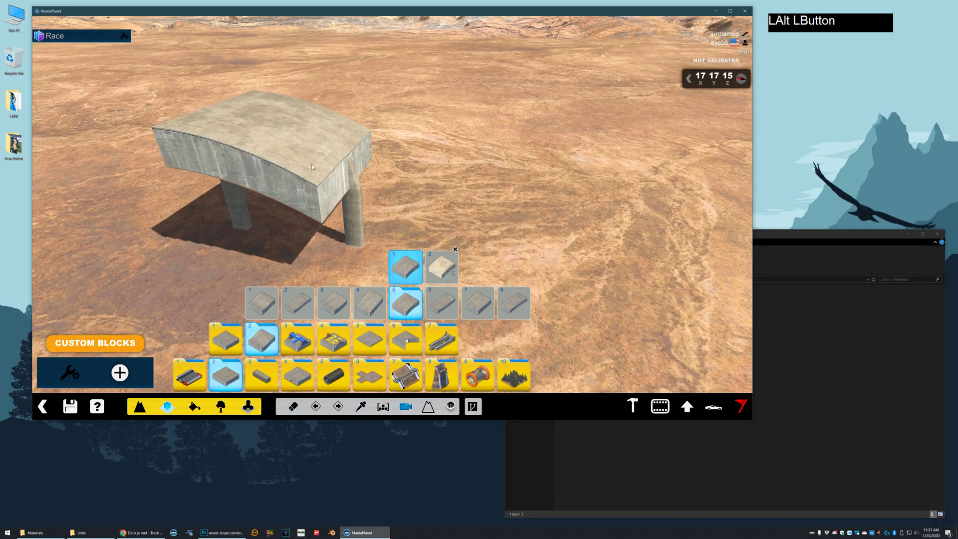
pyautogui.press('x')
pyautogui.click(309, 163)
pyautogui.click(445, 272)
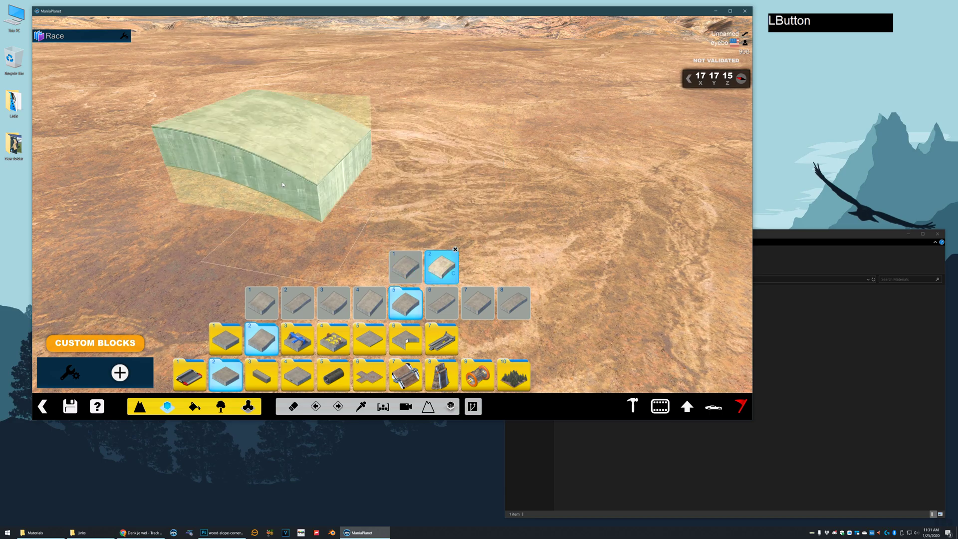
pyautogui.click(272, 179)
pyautogui.keyDown('alt'); pyautogui.moveTo(271, 179); pyautogui.dragTo(312, 194); pyautogui.keyUp('alt')
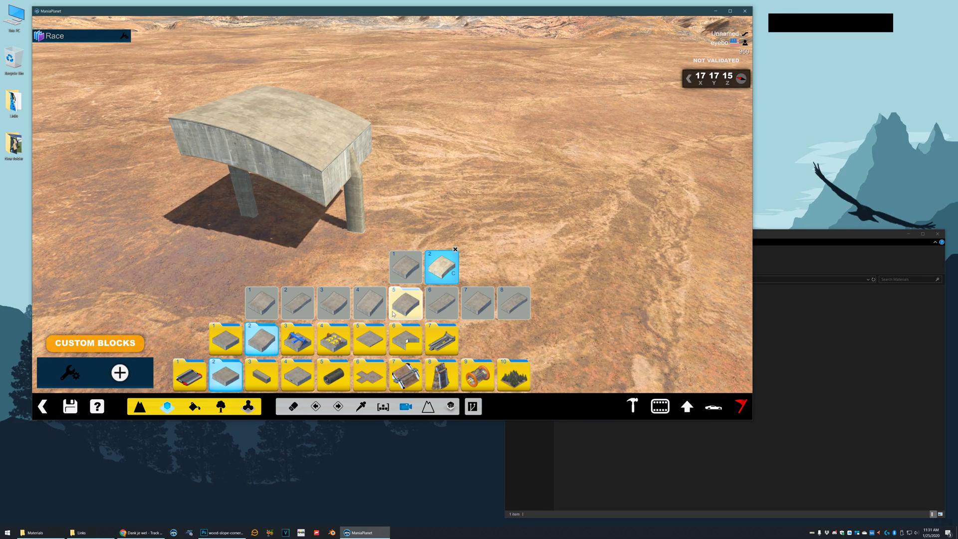
# Place the standard curved slope-base block at the lower end of the custom slope block to continue the ramp down.
pyautogui.click(259, 345)
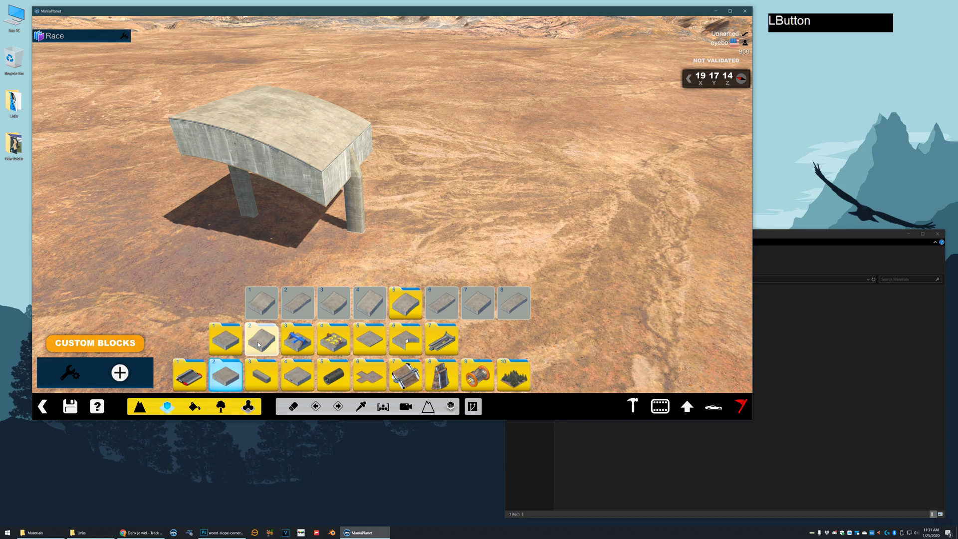
pyautogui.moveTo(401, 312)
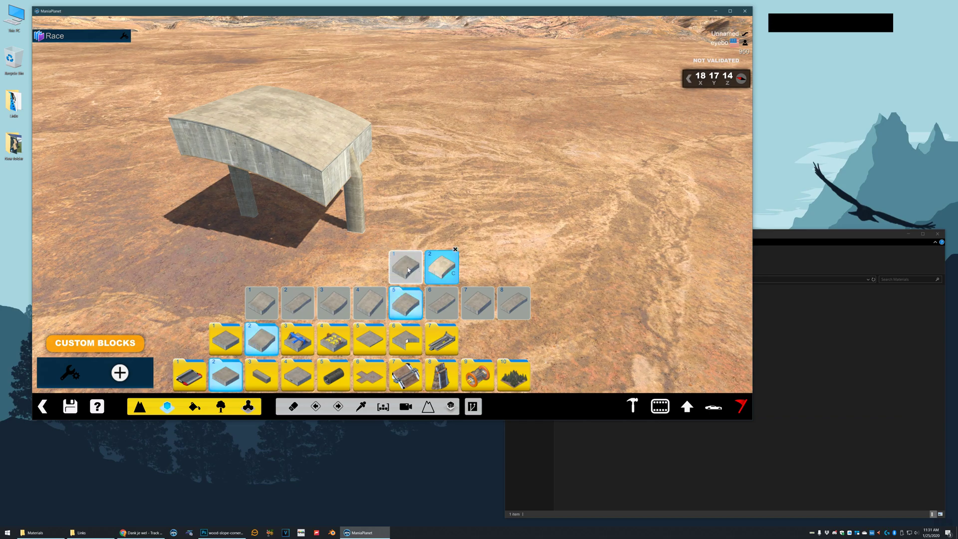
pyautogui.click(444, 271)
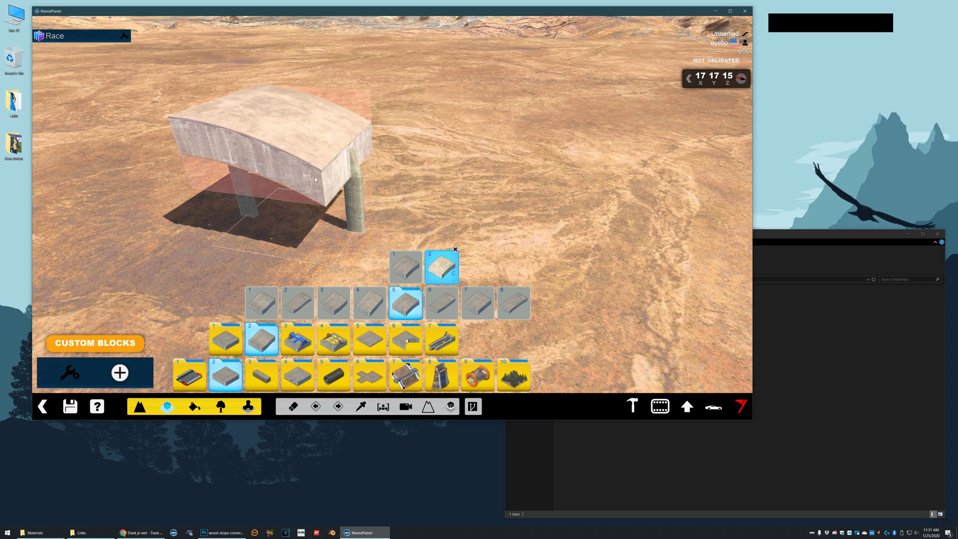
pyautogui.click(269, 343)
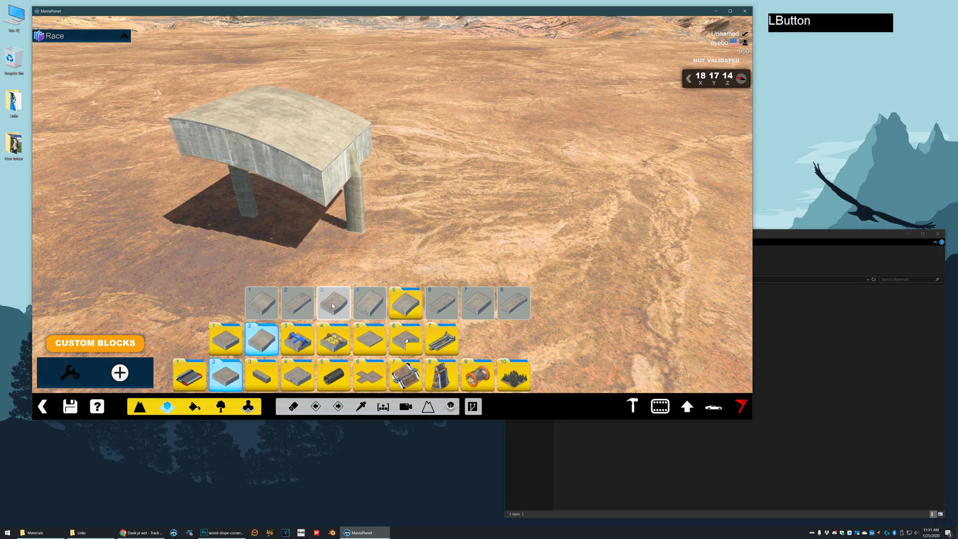
pyautogui.click(333, 304)
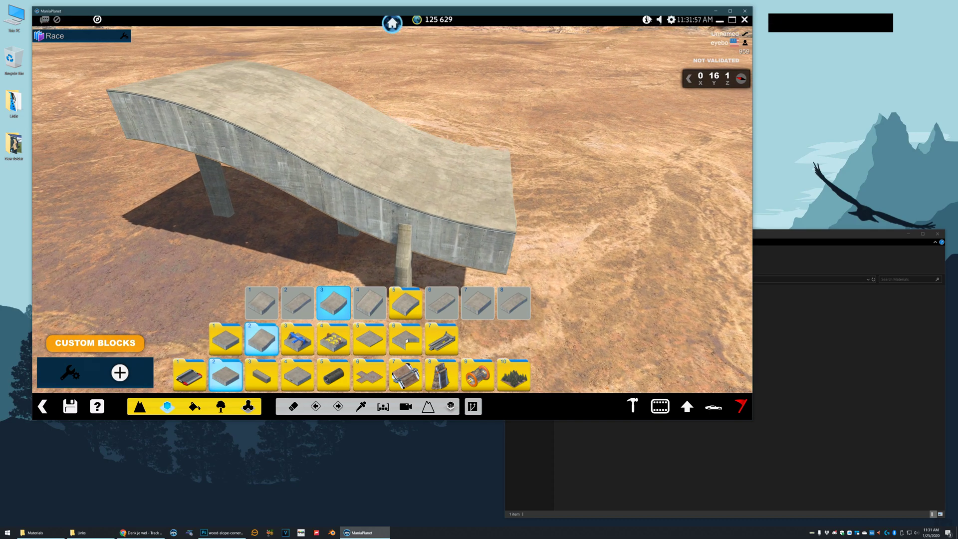
pyautogui.click(658, 22)
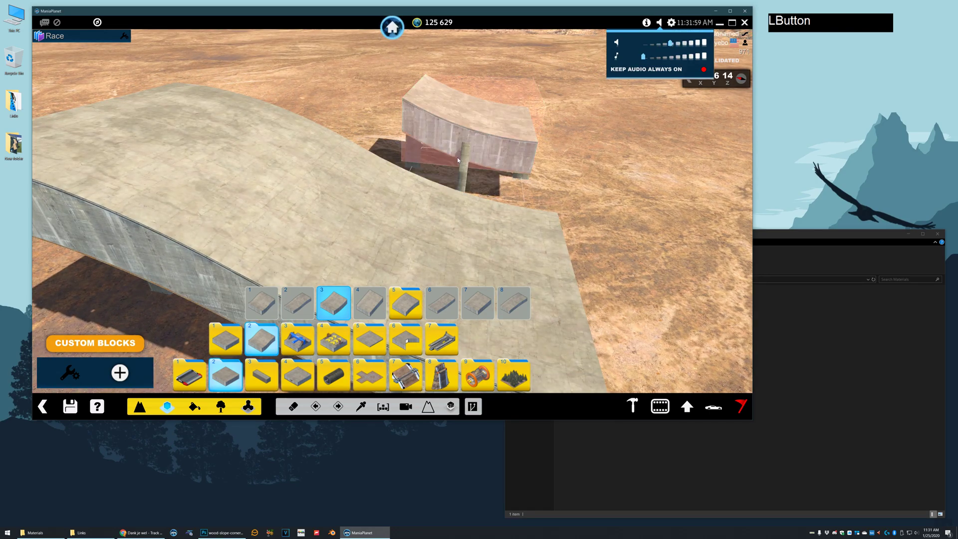
pyautogui.click(457, 157)
pyautogui.keyDown('alt'); pyautogui.moveTo(457, 158); pyautogui.dragTo(406, 162); pyautogui.keyUp('alt')
pyautogui.press('x')
pyautogui.keyDown('alt'); pyautogui.moveTo(451, 95); pyautogui.dragTo(361, 148); pyautogui.keyUp('alt')
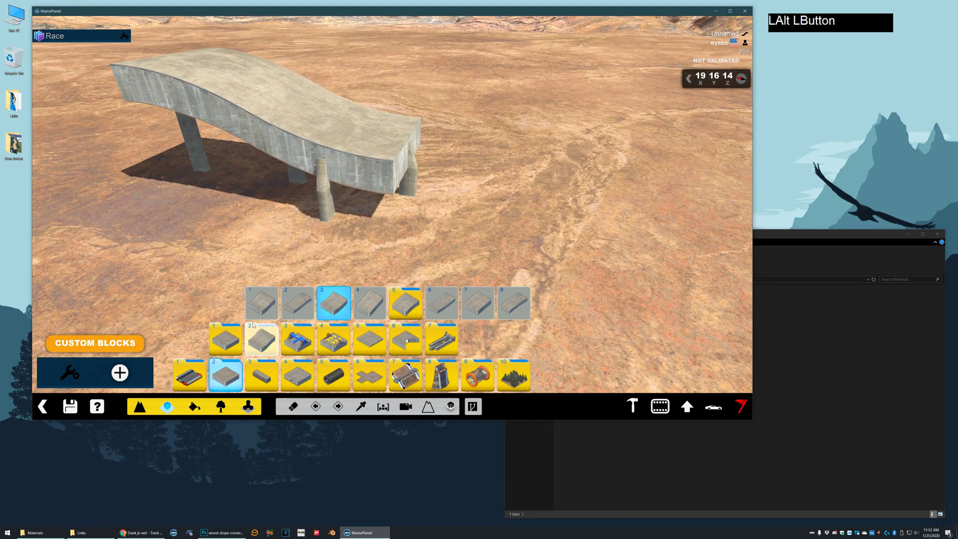
# Place a Turbo block at the foot of the ramp and an arena Start block farther back, facing the ramp.
pyautogui.click(332, 341)
pyautogui.click(271, 308)
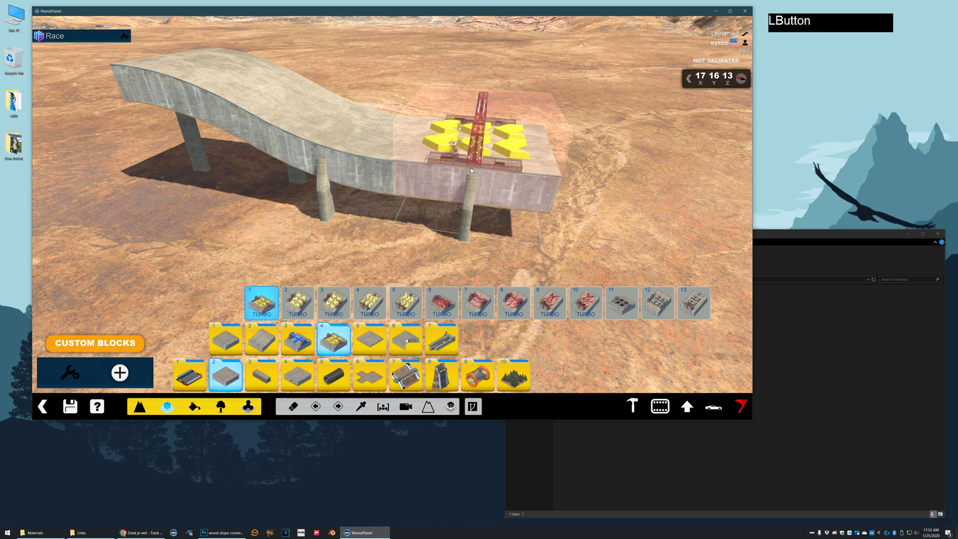
pyautogui.click(476, 145)
pyautogui.click(297, 341)
pyautogui.click(513, 303)
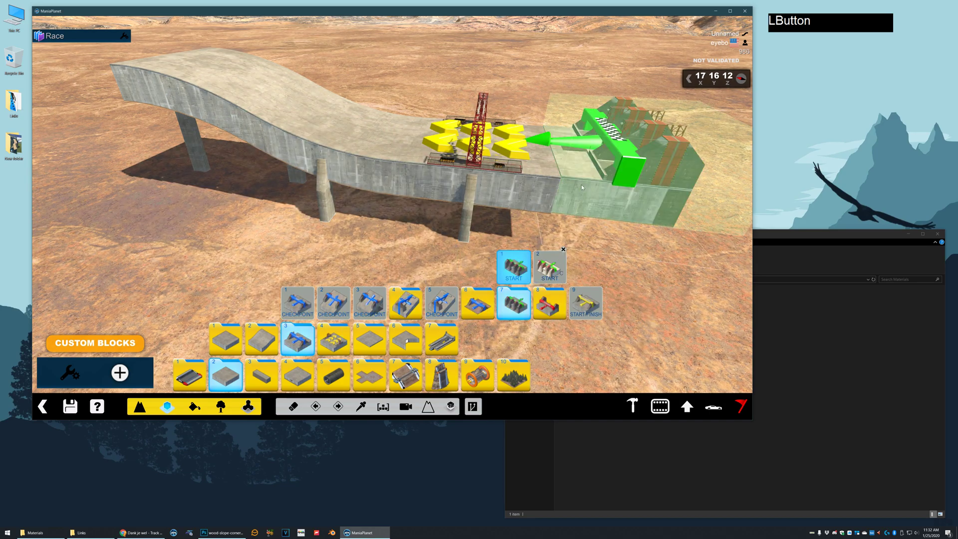
pyautogui.keyDown('alt'); pyautogui.moveTo(577, 169); pyautogui.dragTo(334, 130); pyautogui.keyUp('alt')
pyautogui.click(542, 155)
# Remove the Turbo block from the foot of the ramp and place it directly in front of the Start block.
pyautogui.keyDown('ctrl'); pyautogui.click(266, 132); pyautogui.keyUp('ctrl')
pyautogui.press('x')
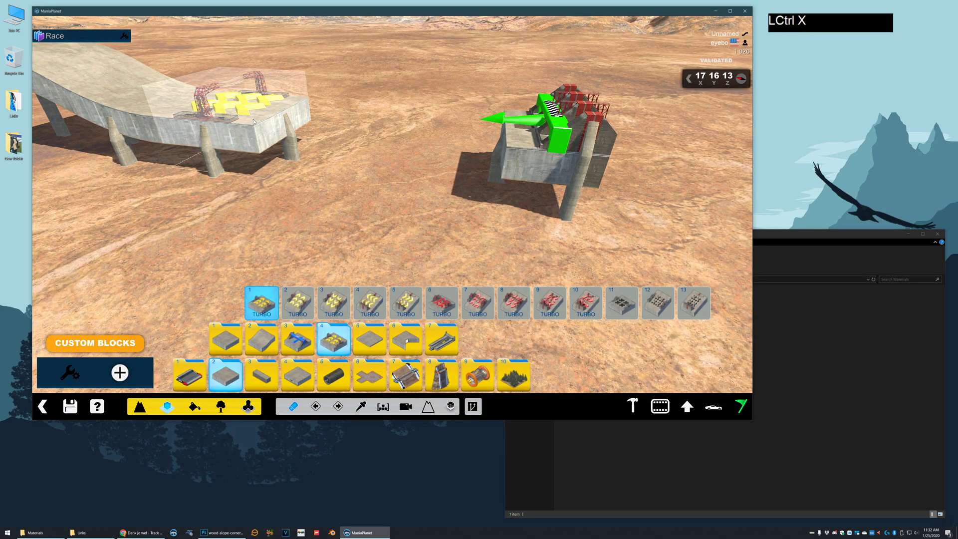
pyautogui.click(266, 132)
pyautogui.click(424, 164)
pyautogui.keyDown('alt'); pyautogui.moveTo(313, 171); pyautogui.dragTo(366, 176); pyautogui.keyUp('alt')
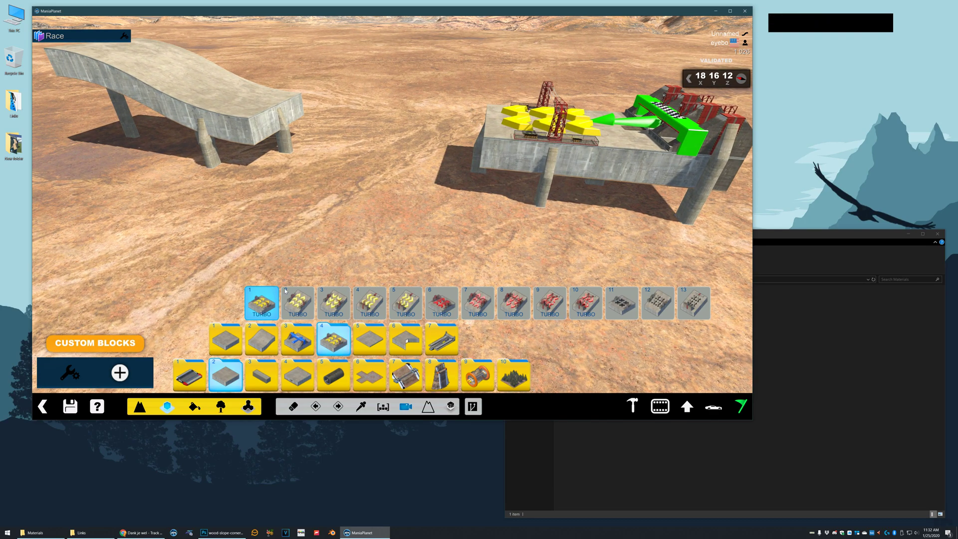
# Place a second Turbo block against the foot of the ramp.
pyautogui.click(224, 323)
pyautogui.click(321, 348)
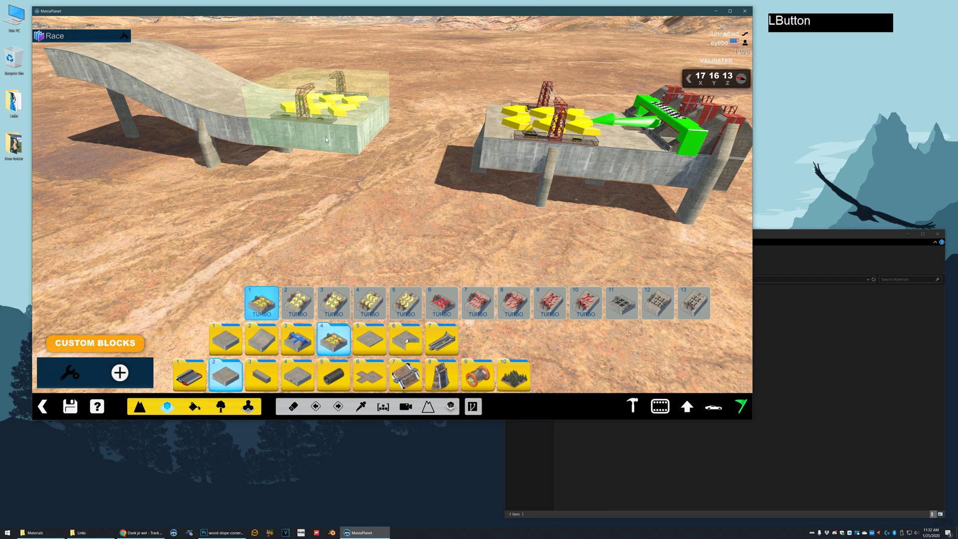
pyautogui.click(322, 107)
# Fill the gap between the two Turbo blocks with a flat arena block.
pyautogui.click(225, 330)
pyautogui.click(226, 305)
pyautogui.click(437, 167)
pyautogui.press('x')
pyautogui.click(410, 132)
pyautogui.moveTo(264, 164)
pyautogui.keyDown('alt'); pyautogui.mouseDown()
pyautogui.moveTo(373, 205)
pyautogui.moveTo(454, 191)
pyautogui.mouseUp(); pyautogui.keyUp('alt')
pyautogui.keyDown('alt'); pyautogui.moveTo(454, 191); pyautogui.dragTo(477, 197, button='right'); pyautogui.keyUp('alt')
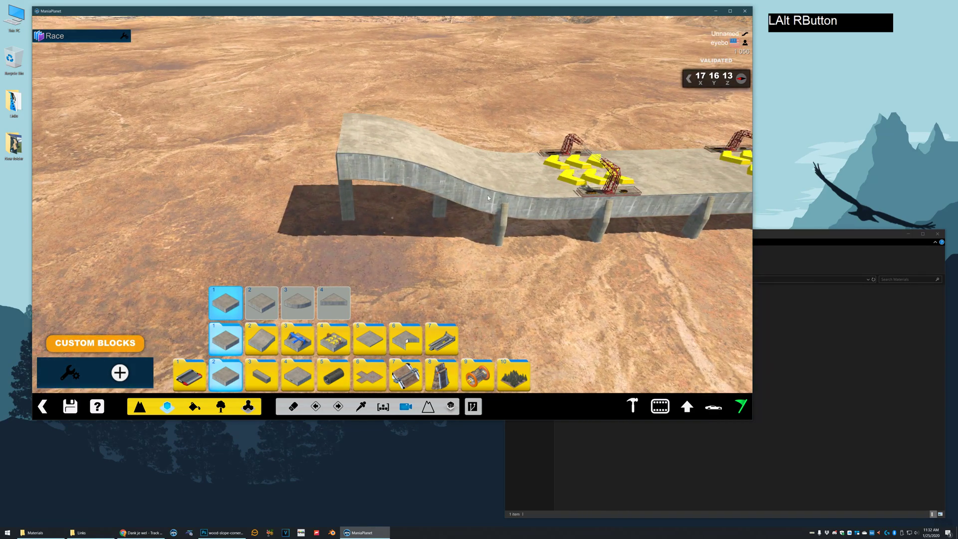
# Place an arena Checkpoint block at the top of the custom slope.
pyautogui.click(285, 341)
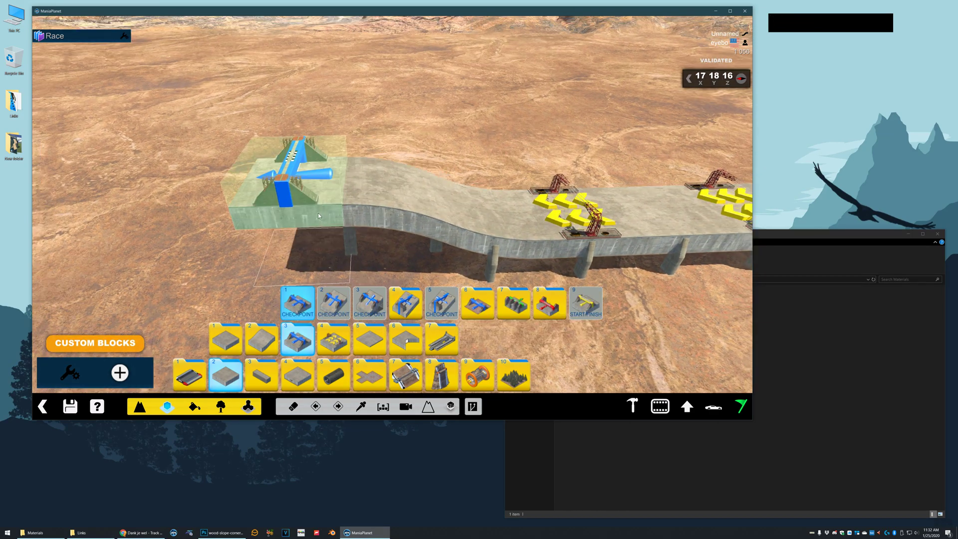
pyautogui.click(318, 213)
pyautogui.keyDown('alt'); pyautogui.moveTo(318, 213); pyautogui.dragTo(469, 203); pyautogui.keyUp('alt')
# Copy the custom slope-end block, turn it around, and place it one level lower on the far side of the checkpoint.
pyautogui.keyDown('ctrl'); pyautogui.click(541, 191); pyautogui.keyUp('ctrl')
pyautogui.rightClick(392, 192)
pyautogui.rightClick(349, 193)
pyautogui.scroll(-1, 325, 194)
pyautogui.click(325, 194)
pyautogui.keyDown('alt'); pyautogui.moveTo(349, 195); pyautogui.dragTo(434, 148); pyautogui.keyUp('alt')
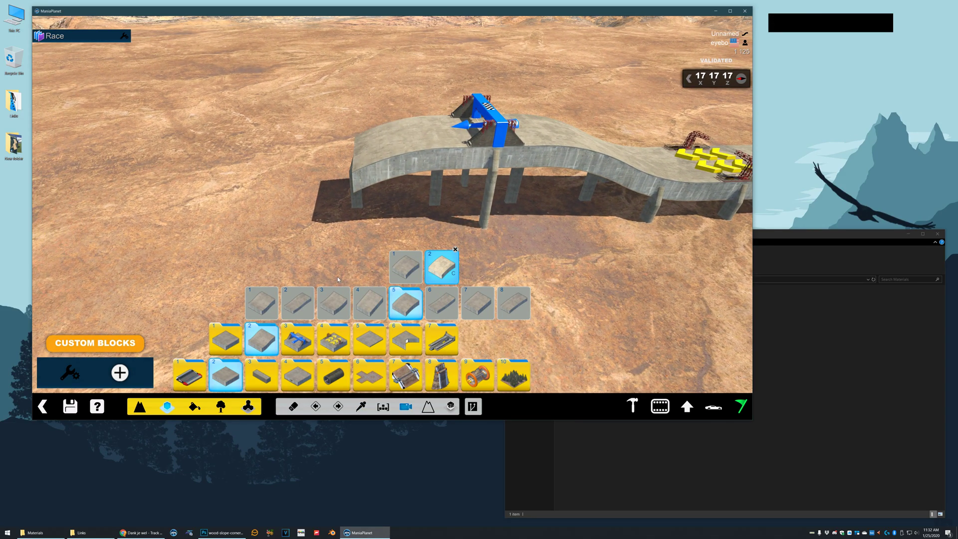
# Add a standard slope-base block below the second custom slope to complete the descent.
pyautogui.click(331, 304)
pyautogui.scroll(-1, 317, 172)
pyautogui.click(317, 173)
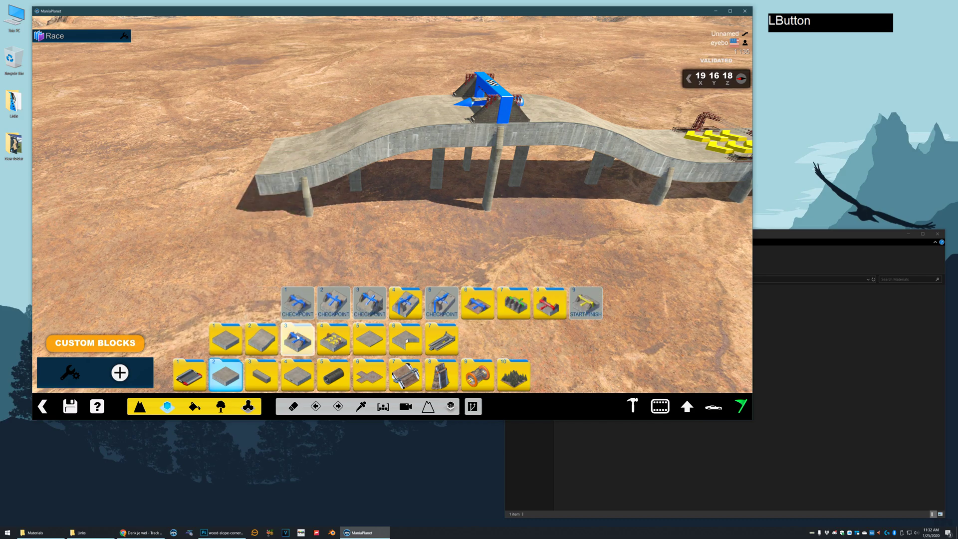
# Copy the slope-base block, turn it around, and place it after the descent so the track climbs again.
pyautogui.click(225, 339)
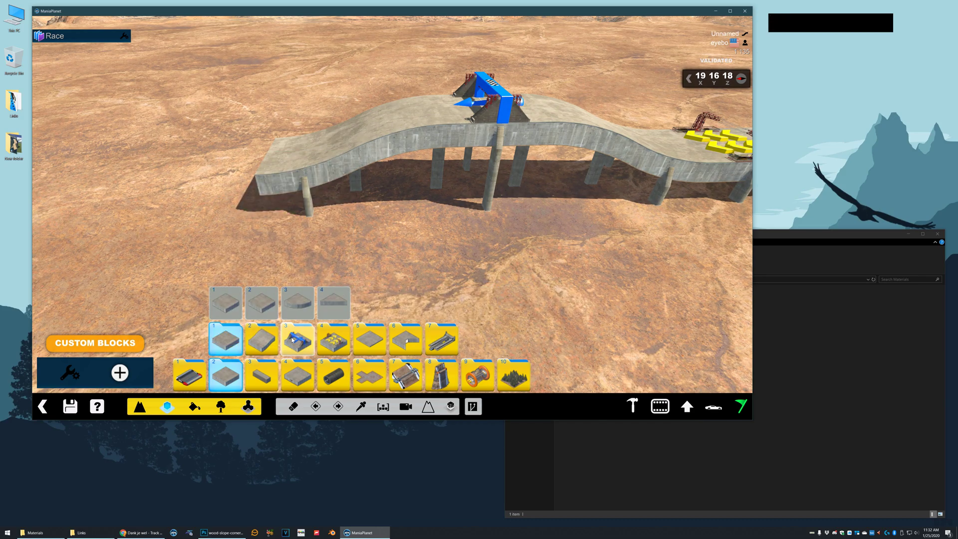
pyautogui.press('ctrl')
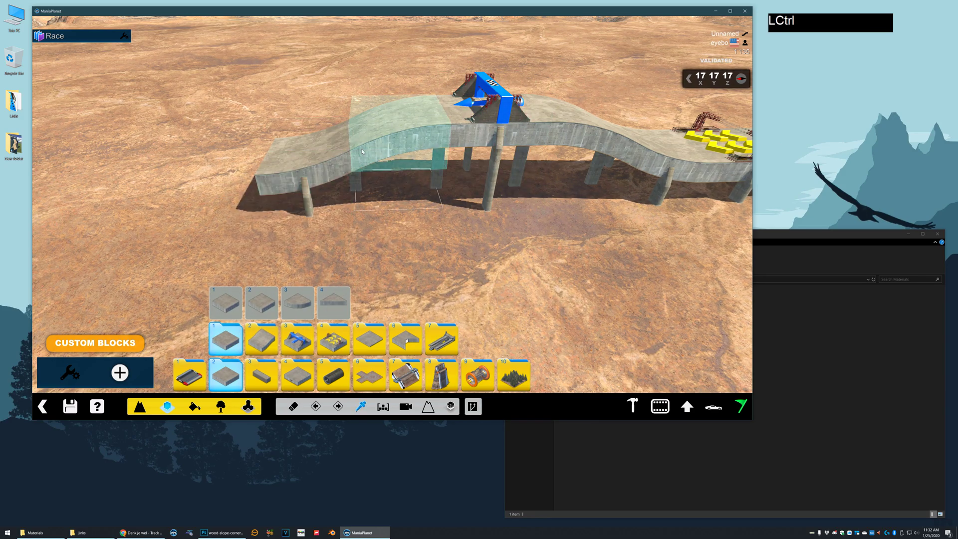
pyautogui.keyDown('ctrl'); pyautogui.click(293, 181); pyautogui.keyUp('ctrl')
pyautogui.rightClick(230, 173)
pyautogui.rightClick(226, 172)
pyautogui.click(225, 171)
# Copy the custom slope-end block, turn it around, and place it at the top of the second climb.
pyautogui.keyDown('ctrl'); pyautogui.click(377, 144); pyautogui.keyUp('ctrl')
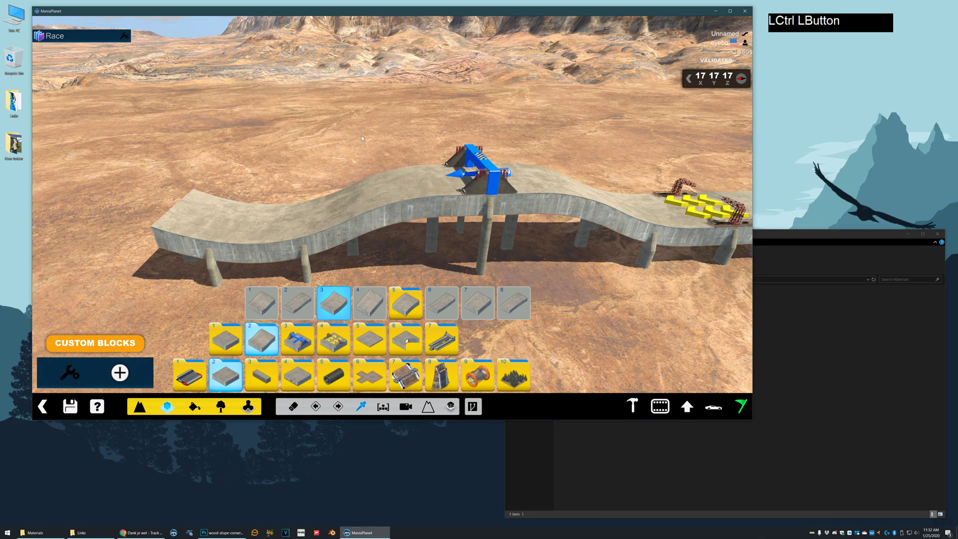
pyautogui.rightClick(157, 237)
pyautogui.keyDown('ctrl'); pyautogui.click(397, 192); pyautogui.keyUp('ctrl')
pyautogui.rightClick(157, 237)
pyautogui.rightClick(156, 237)
pyautogui.click(156, 237)
pyautogui.keyDown('alt'); pyautogui.moveTo(244, 203); pyautogui.dragTo(369, 173); pyautogui.keyUp('alt')
# Place an arena Finish block at the end of the track, after the last custom slope.
pyautogui.keyDown('ctrl'); pyautogui.click(548, 146); pyautogui.keyUp('ctrl')
pyautogui.moveTo(544, 308)
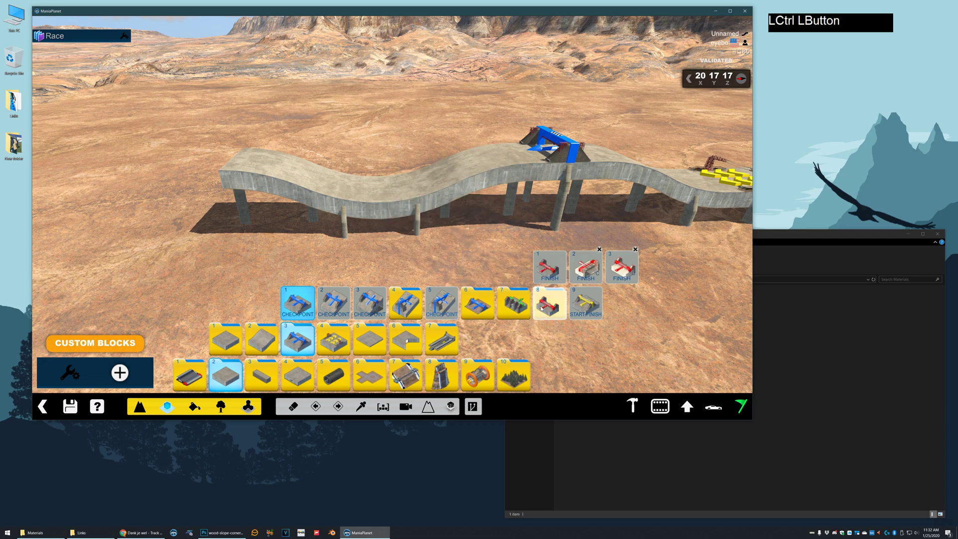
pyautogui.click(548, 270)
pyautogui.click(196, 199)
pyautogui.keyDown('alt'); pyautogui.moveTo(358, 210); pyautogui.dragTo(276, 188); pyautogui.keyUp('alt')
pyautogui.keyDown('alt'); pyautogui.moveTo(152, 199); pyautogui.dragTo(85, 220); pyautogui.keyUp('alt')
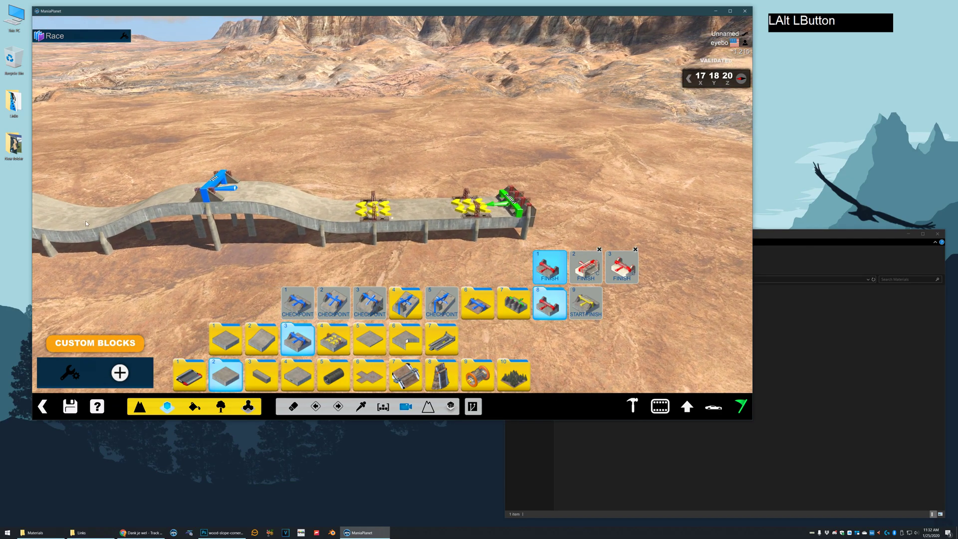
# Start a test drive from the Start block and accelerate toward the ramp.
pyautogui.press('Return')
pyautogui.click(518, 205)
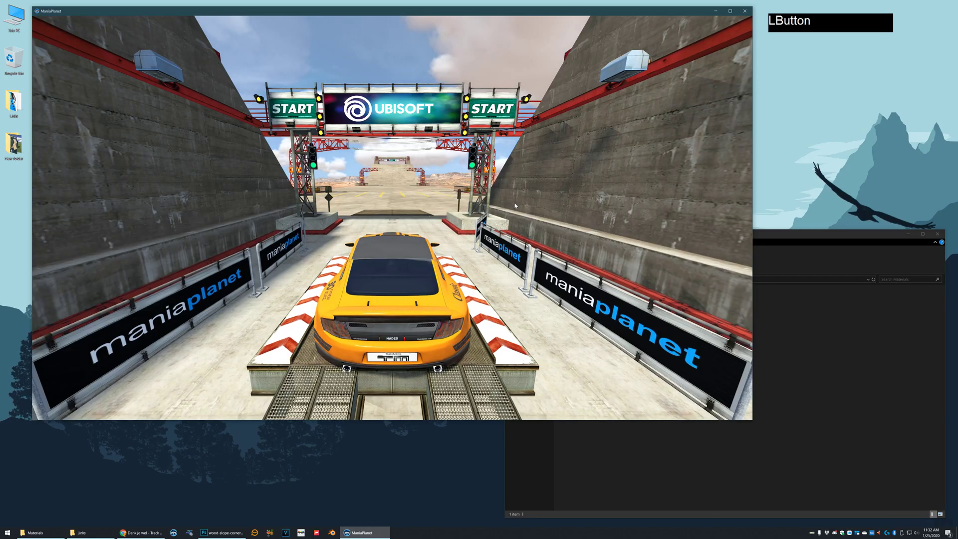
pyautogui.press('Delete')
pyautogui.press('Up')
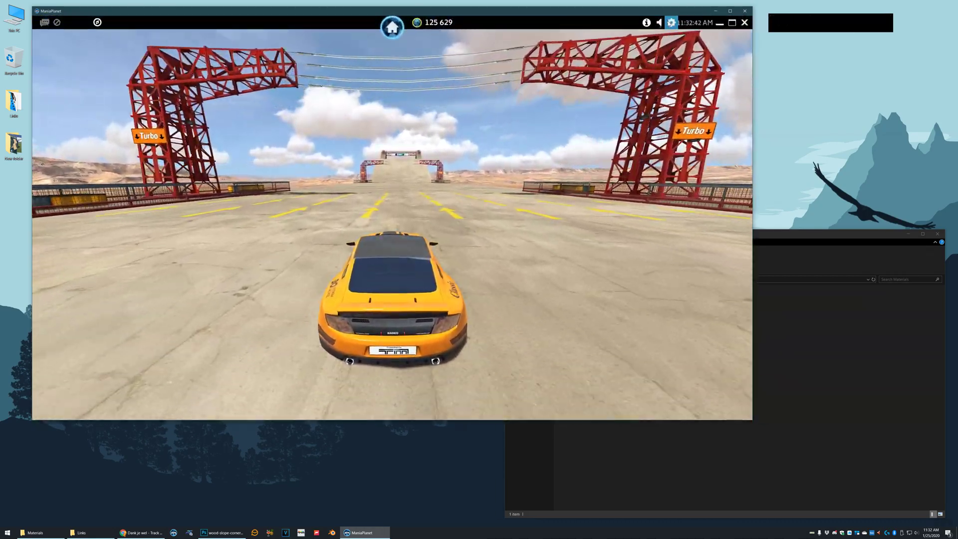
pyautogui.click(659, 23)
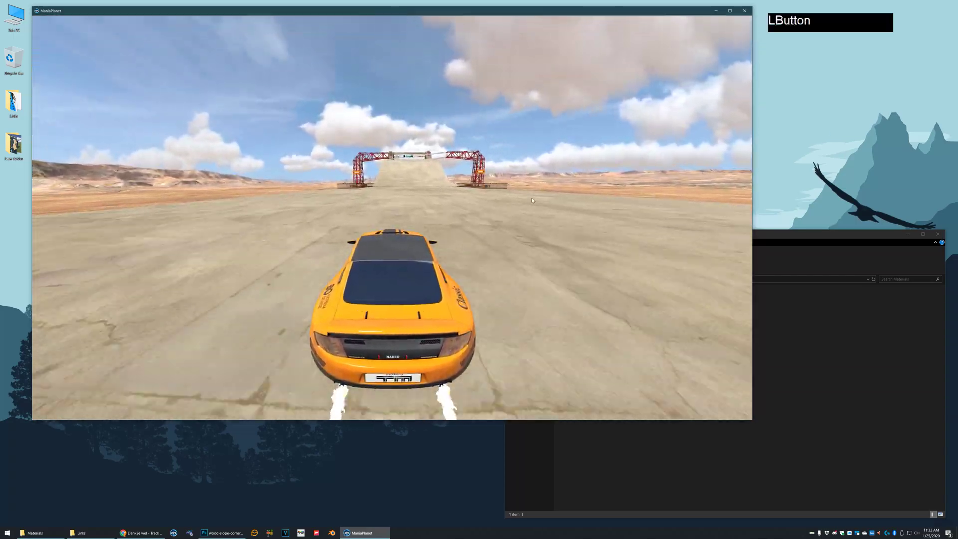
# Restart the test drive and accelerate through the turbo gates and over the custom slopes.
pyautogui.press('Delete')
pyautogui.press('Up')
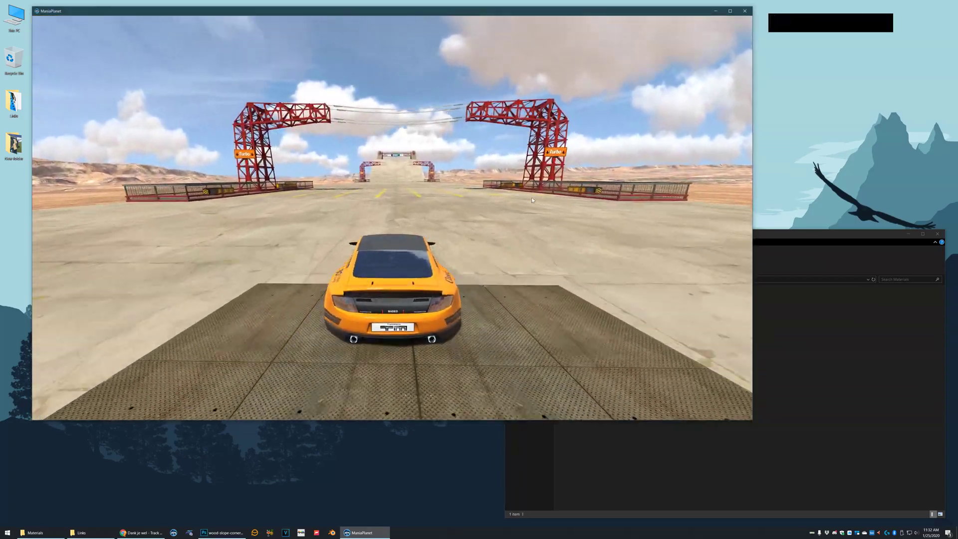
pyautogui.press('Up')
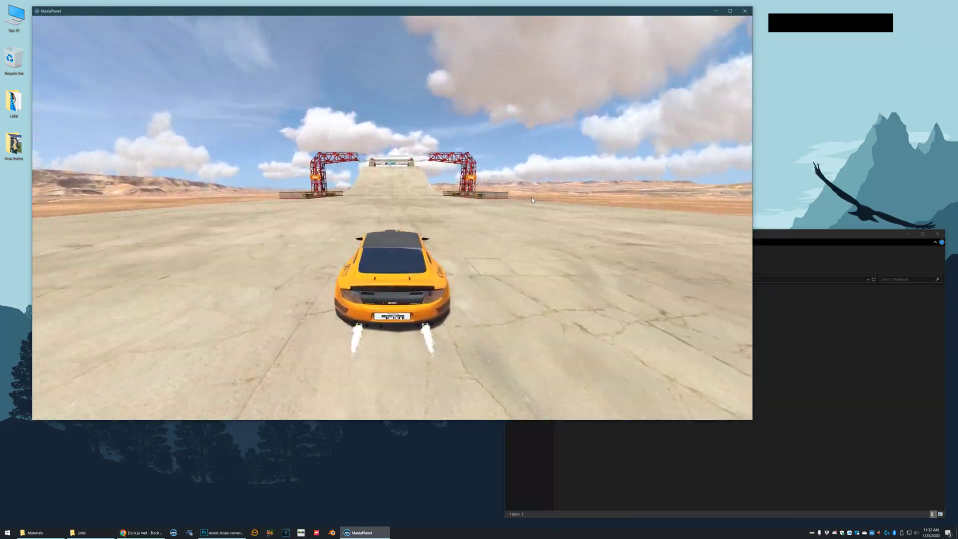
pyautogui.press('Up')
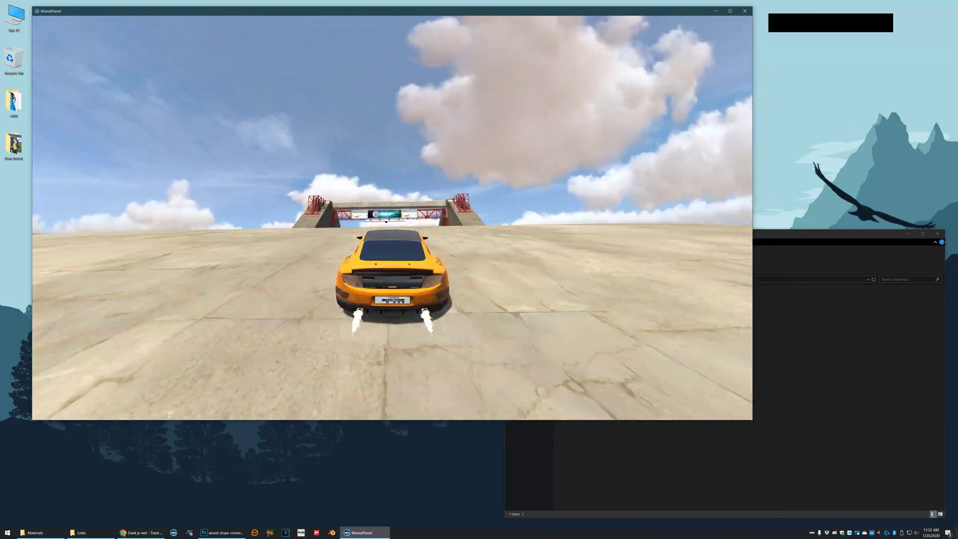
pyautogui.press('Up')
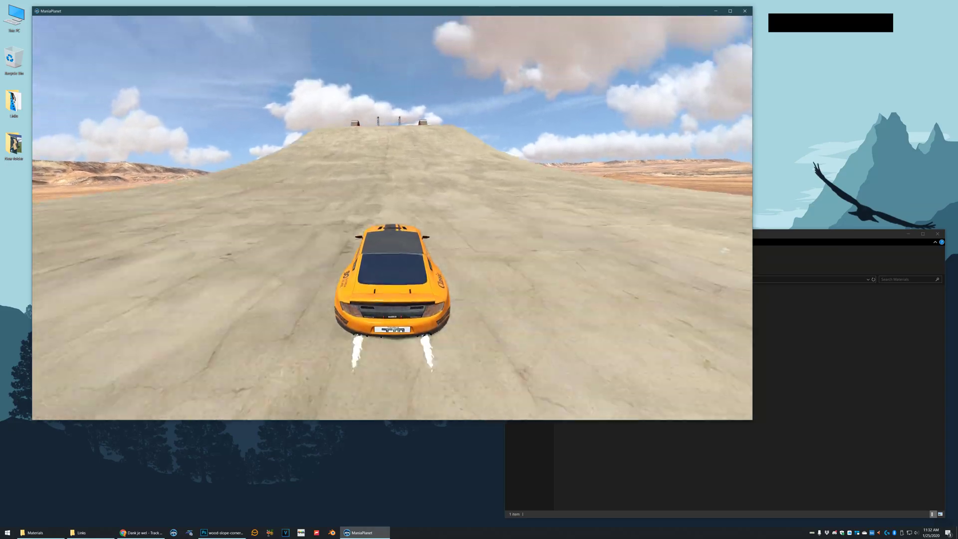
pyautogui.press('Up')
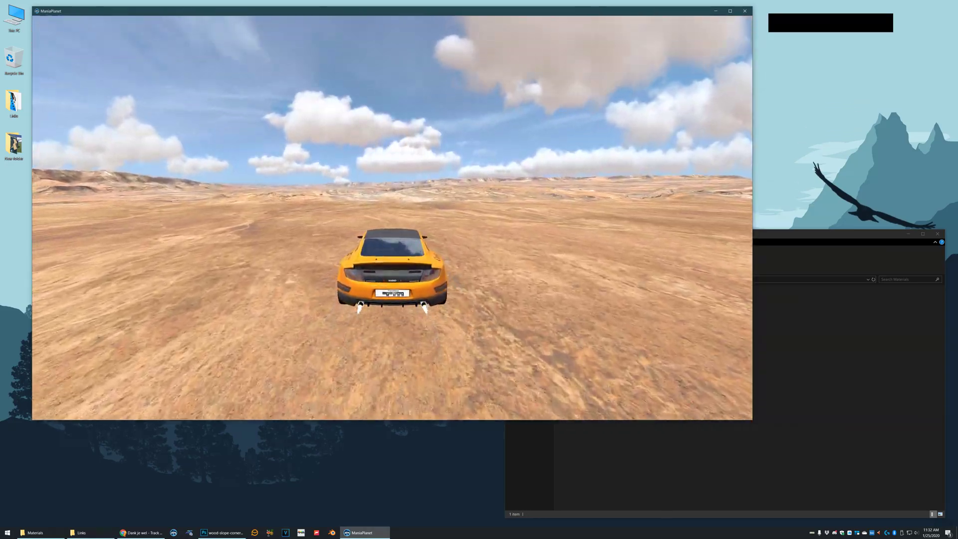
# Drive the track again from the start, brake after the slopes, and end the test to return to the editor.
pyautogui.press('Right')
pyautogui.press('Up')
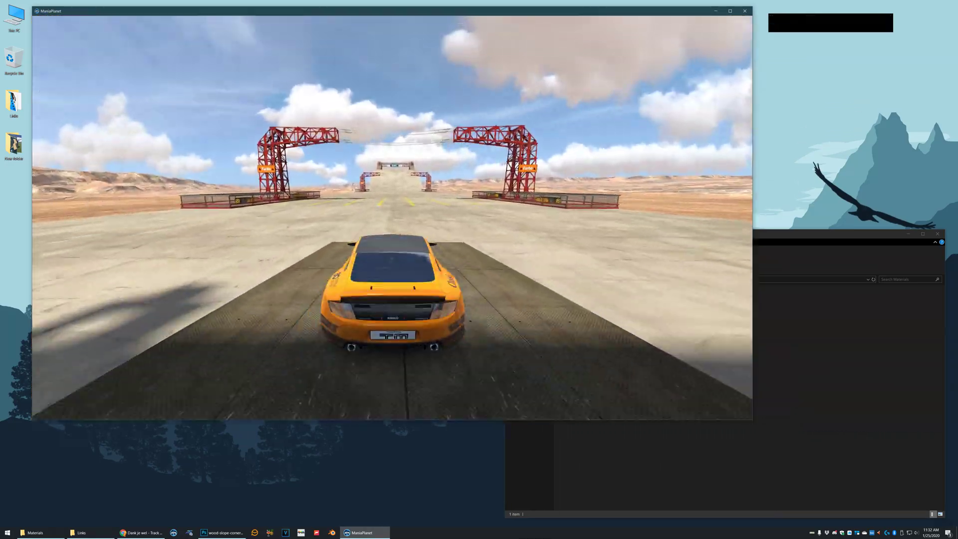
pyautogui.press('Up')
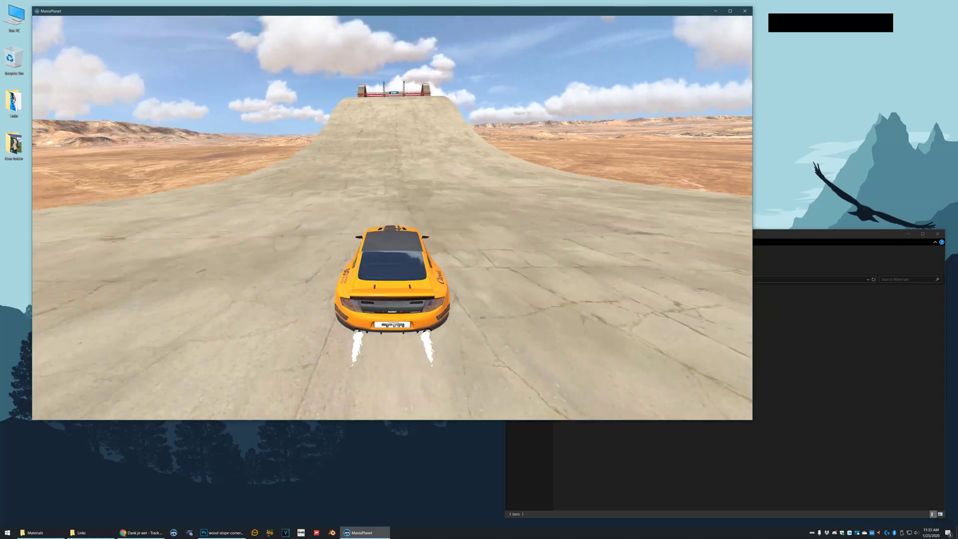
pyautogui.press('Down')
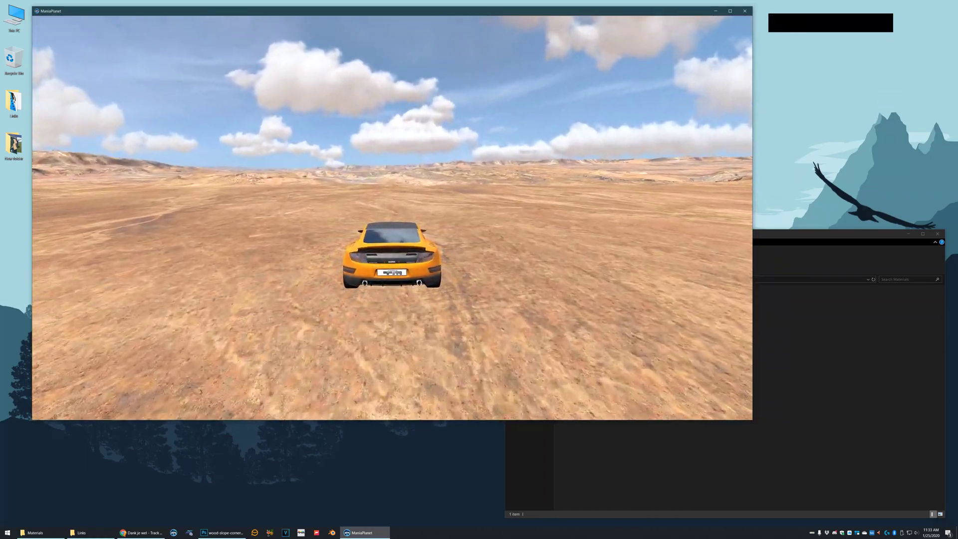
pyautogui.press('Escape')
# Copy the custom slope-end block from the track and place a standalone copy on the desert floor beyond the track.
pyautogui.keyDown('alt'); pyautogui.moveTo(364, 200); pyautogui.dragTo(347, 196); pyautogui.keyUp('alt')
pyautogui.keyDown('alt'); pyautogui.moveTo(282, 197); pyautogui.dragTo(312, 231); pyautogui.keyUp('alt')
pyautogui.keyDown('alt'); pyautogui.moveTo(312, 231); pyautogui.dragTo(389, 232, button='right'); pyautogui.keyUp('alt')
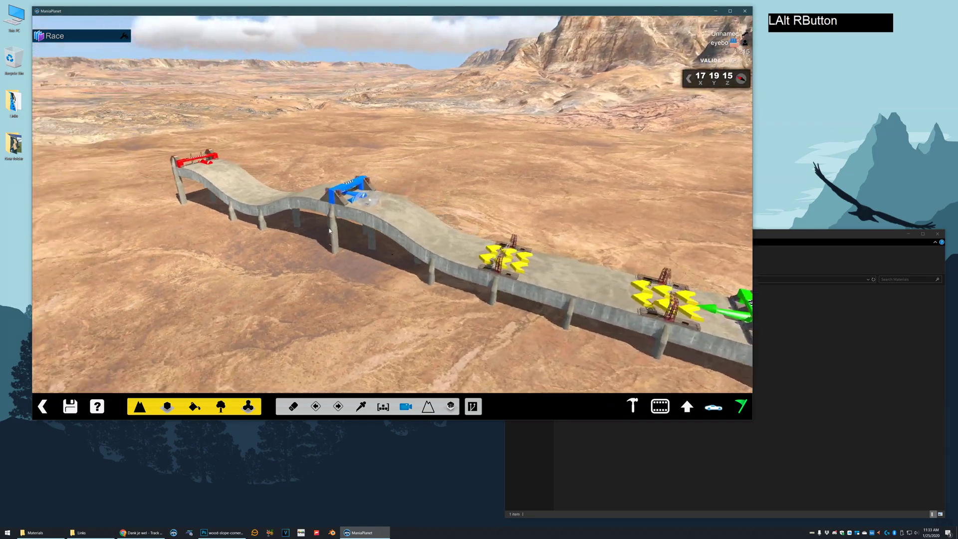
pyautogui.keyDown('alt'); pyautogui.scroll(2, 389, 232); pyautogui.keyUp('alt')
pyautogui.keyDown('alt'); pyautogui.moveTo(389, 232); pyautogui.dragTo(374, 234); pyautogui.keyUp('alt')
pyautogui.keyDown('alt'); pyautogui.moveTo(375, 234); pyautogui.dragTo(360, 239, button='right'); pyautogui.keyUp('alt')
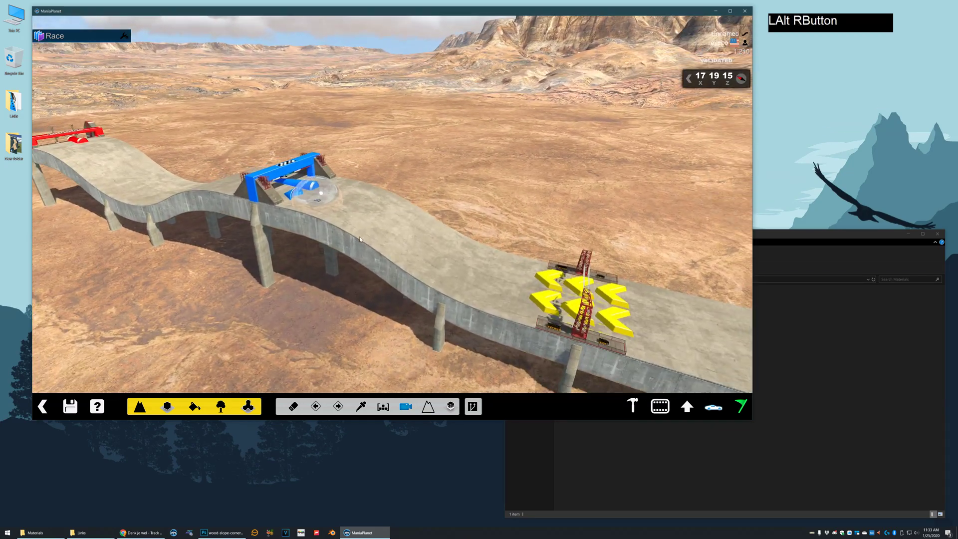
pyautogui.press('ctrl')
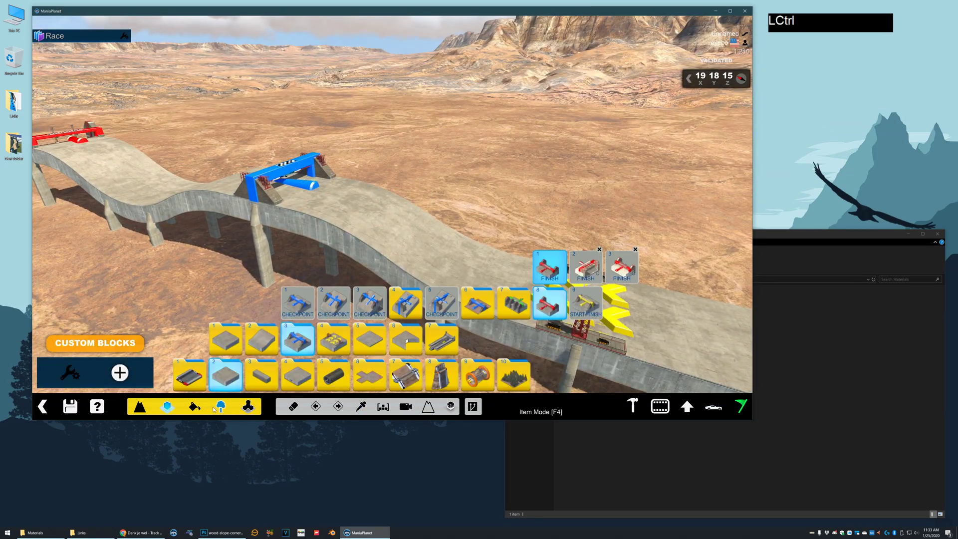
pyautogui.keyDown('ctrl'); pyautogui.click(362, 202); pyautogui.keyUp('ctrl')
pyautogui.keyDown('alt'); pyautogui.moveTo(362, 202); pyautogui.dragTo(318, 201); pyautogui.keyUp('alt')
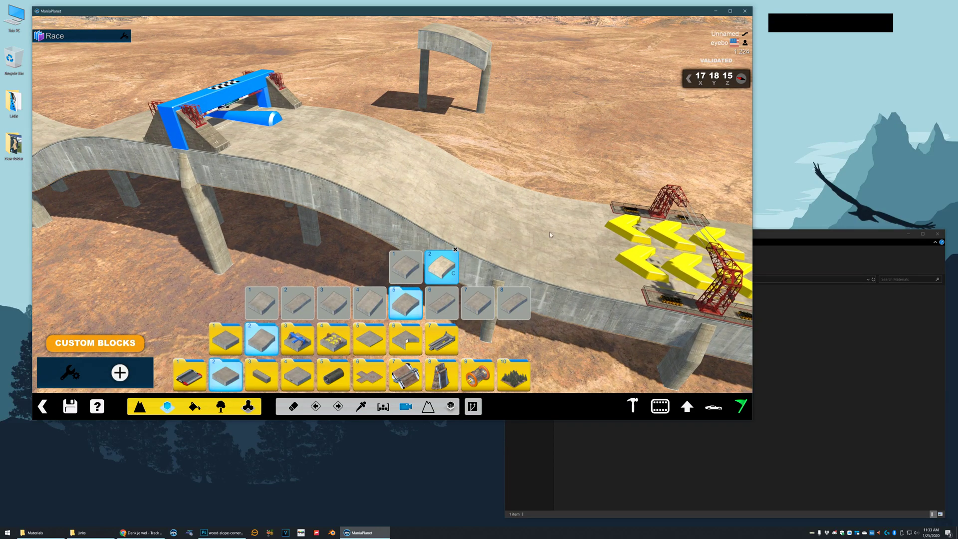
# Examine the ArenaSuperMag.Mat.Gbx file in the Materials folder and the custom slope blocks on the track.
pyautogui.click(836, 364)
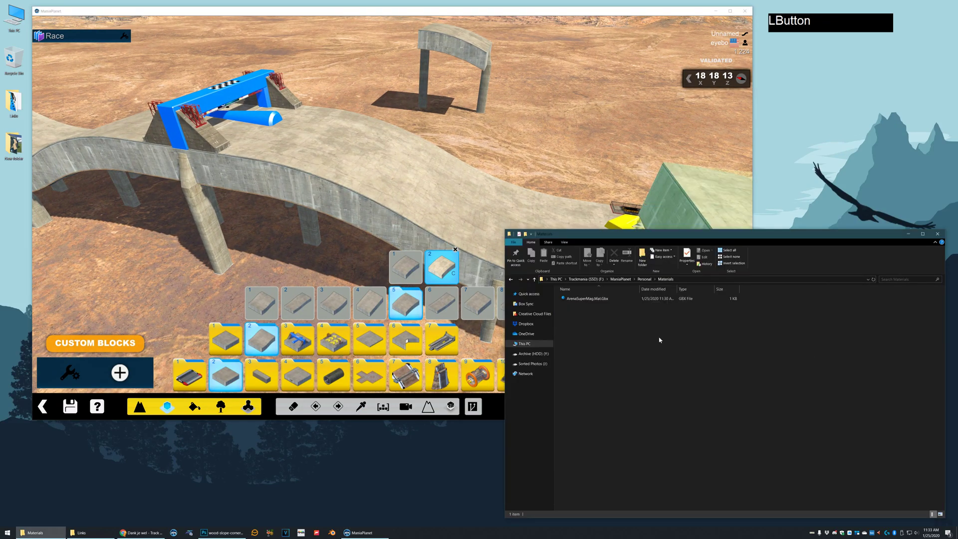
pyautogui.click(582, 300)
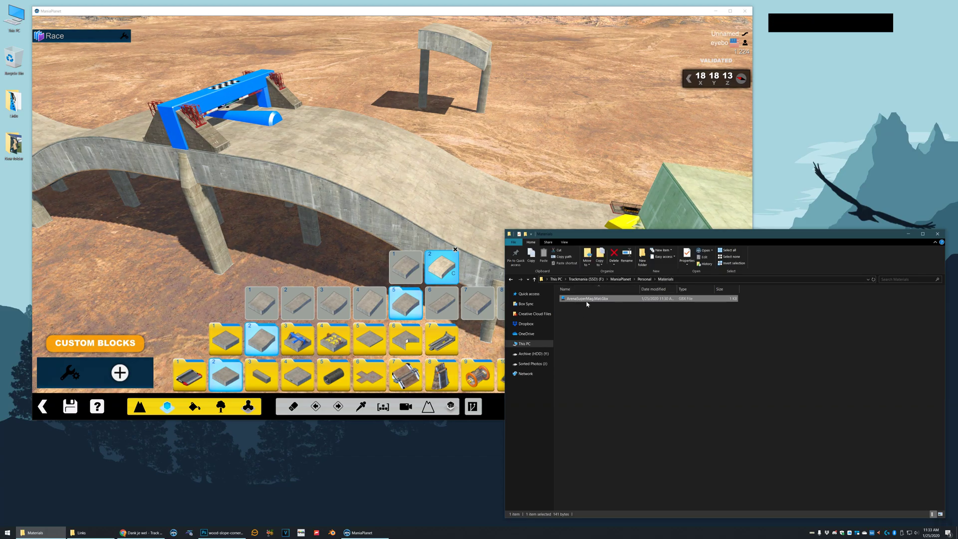
pyautogui.click(493, 133)
pyautogui.keyDown('alt'); pyautogui.rightClick(427, 156); pyautogui.keyUp('alt')
pyautogui.keyDown('alt'); pyautogui.moveTo(426, 156); pyautogui.dragTo(395, 179, button='right'); pyautogui.keyUp('alt')
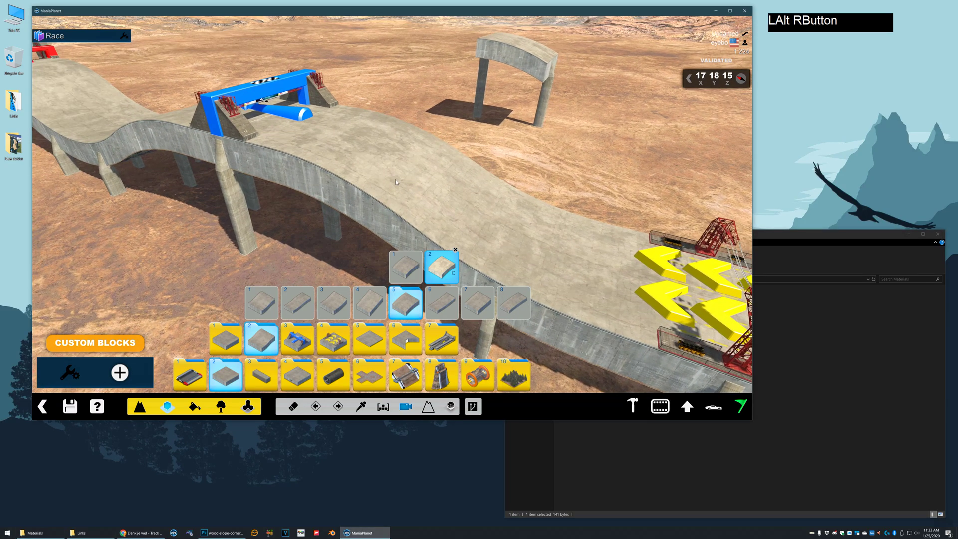
pyautogui.keyDown('alt'); pyautogui.moveTo(395, 178); pyautogui.dragTo(398, 160); pyautogui.keyUp('alt')
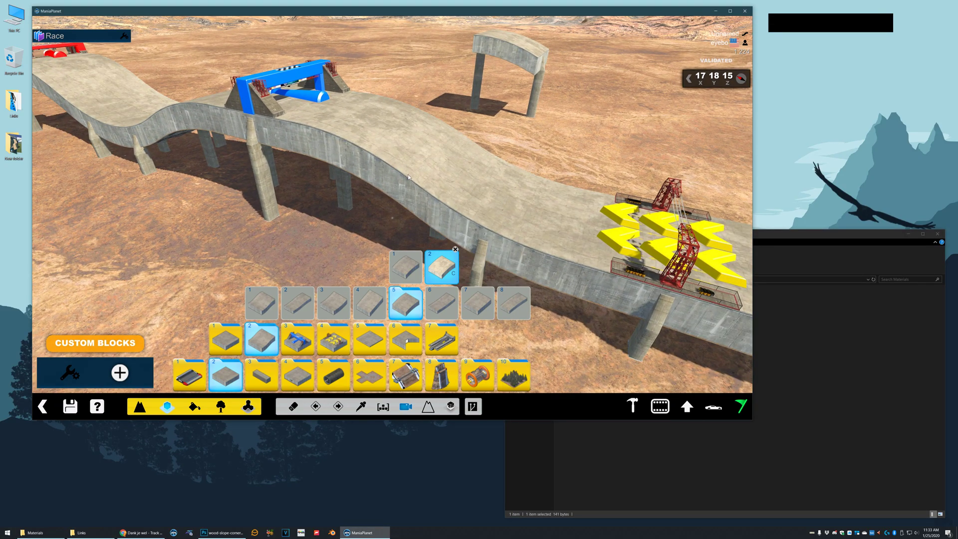
pyautogui.keyDown('alt'); pyautogui.moveTo(397, 173); pyautogui.dragTo(400, 171, button='right'); pyautogui.keyUp('alt')
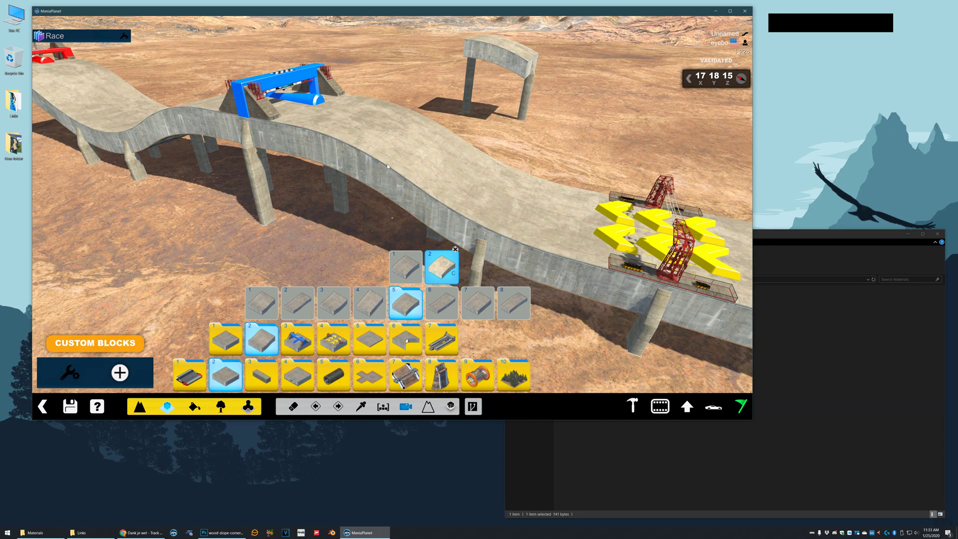
pyautogui.click(617, 302)
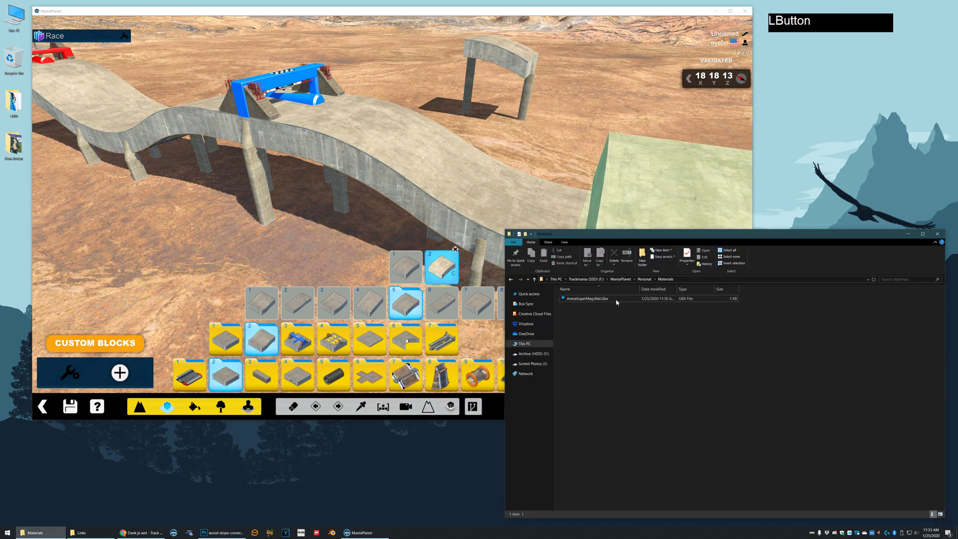
# Copy the custom slope-end block after the checkpoint and place another copy in front of the track.
pyautogui.click(434, 139)
pyautogui.keyDown('alt'); pyautogui.moveTo(430, 140); pyautogui.dragTo(372, 160); pyautogui.keyUp('alt')
pyautogui.keyDown('alt'); pyautogui.moveTo(372, 161); pyautogui.dragTo(394, 161, button='right'); pyautogui.keyUp('alt')
pyautogui.keyDown('ctrl'); pyautogui.click(394, 160); pyautogui.keyUp('ctrl')
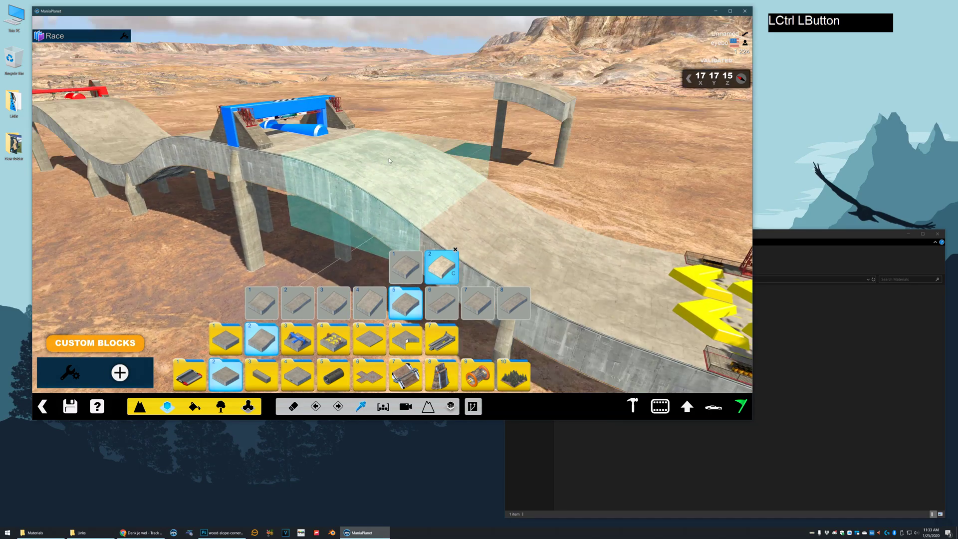
pyautogui.keyDown('ctrl'); pyautogui.moveTo(395, 162); pyautogui.dragTo(369, 190); pyautogui.keyUp('ctrl')
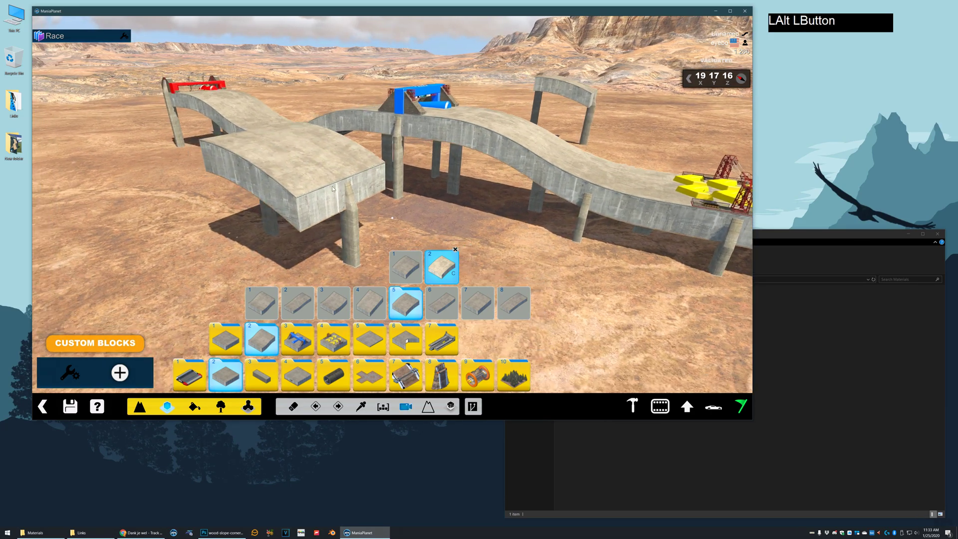
# Look up the super-magnetic slope block file in the Blocks\Canyon folder, and go back to the Materials folder.
pyautogui.click(732, 352)
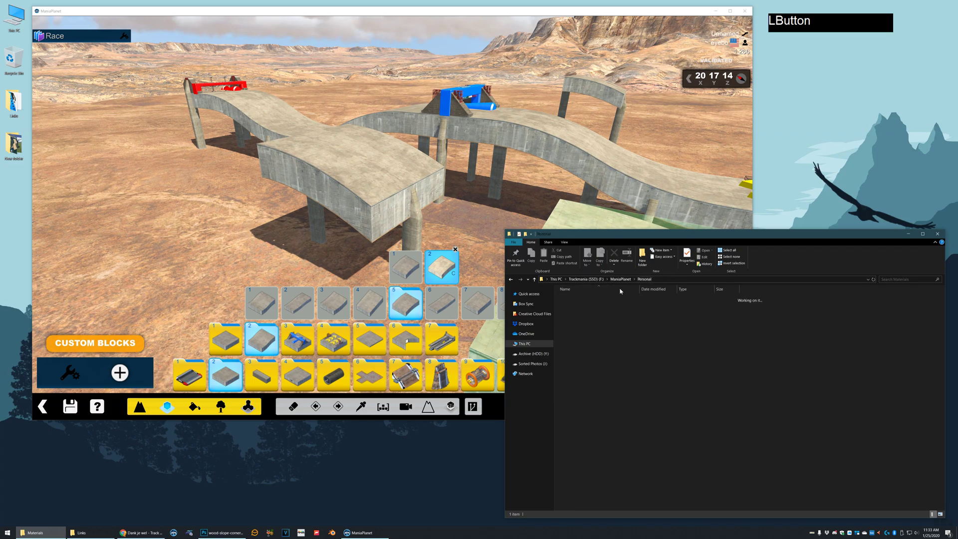
pyautogui.doubleClick(573, 304)
pyautogui.click(577, 300)
pyautogui.doubleClick(576, 300)
pyautogui.click(591, 340)
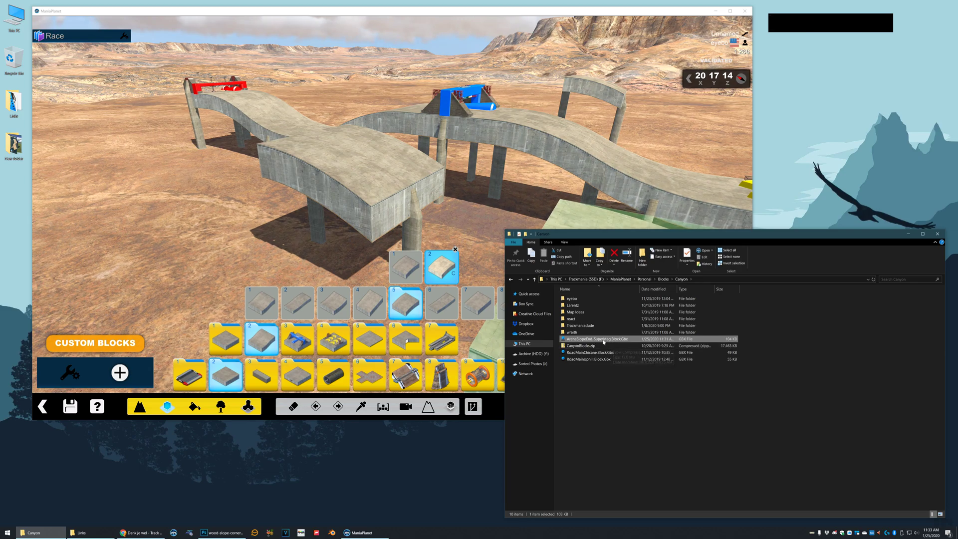
pyautogui.click(645, 279)
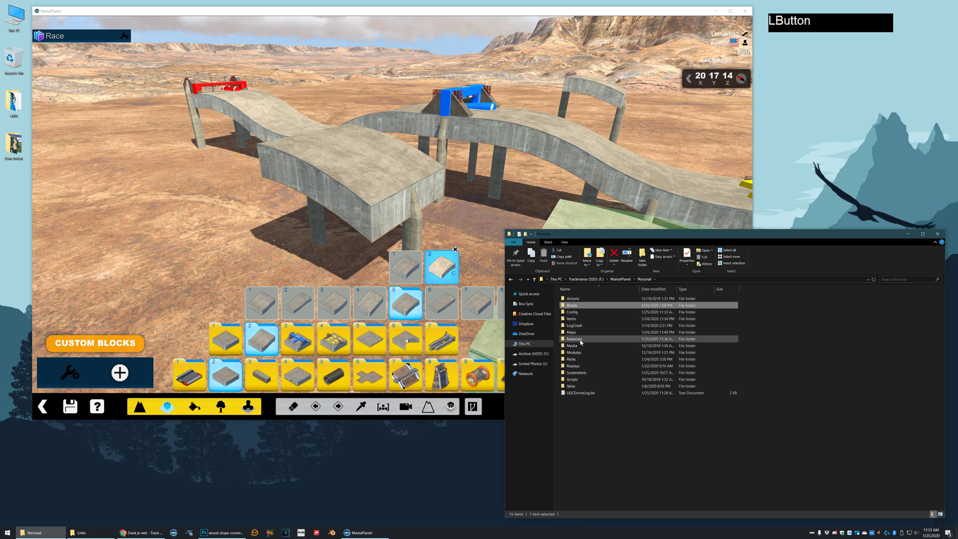
pyautogui.doubleClick(573, 336)
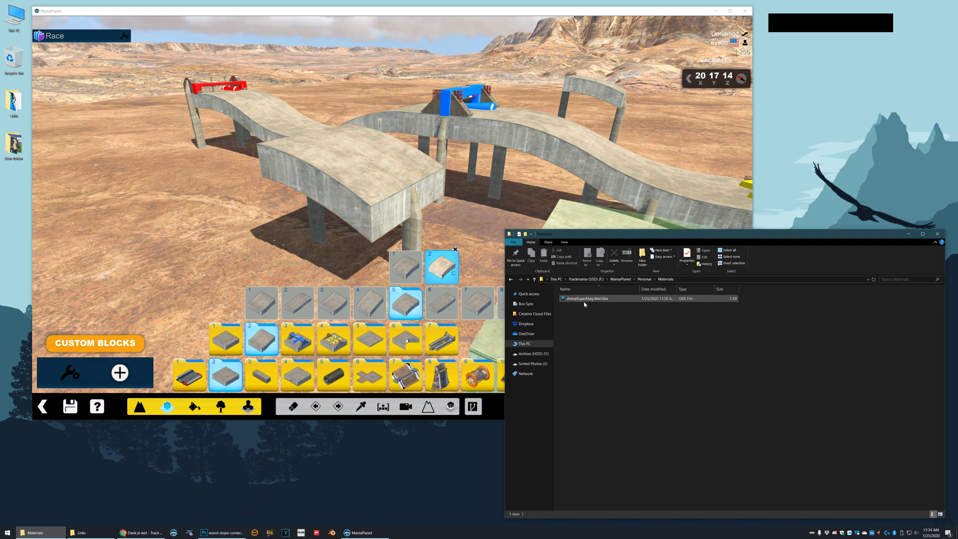
# Erase the extra slope-end copy in front of the track.
pyautogui.keyDown('alt'); pyautogui.moveTo(393, 175); pyautogui.dragTo(439, 187, button='right'); pyautogui.keyUp('alt')
pyautogui.keyDown('alt'); pyautogui.moveTo(439, 186); pyautogui.dragTo(428, 174); pyautogui.keyUp('alt')
pyautogui.press('x')
pyautogui.click(379, 157)
# Create a new custom block based on the standalone slope-end block beyond the track.
pyautogui.keyDown('alt'); pyautogui.moveTo(457, 129); pyautogui.dragTo(423, 168); pyautogui.keyUp('alt')
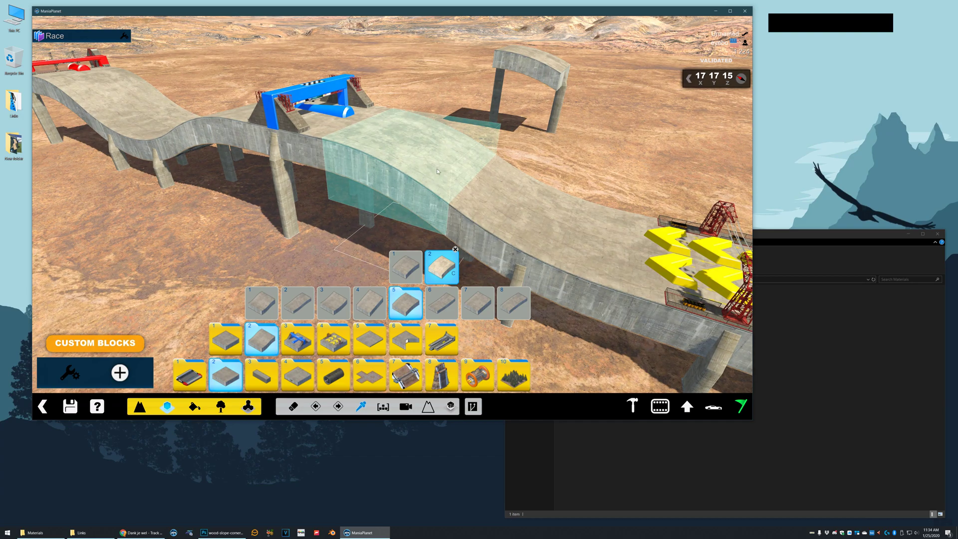
pyautogui.keyDown('alt'); pyautogui.moveTo(435, 167); pyautogui.dragTo(444, 171); pyautogui.keyUp('alt')
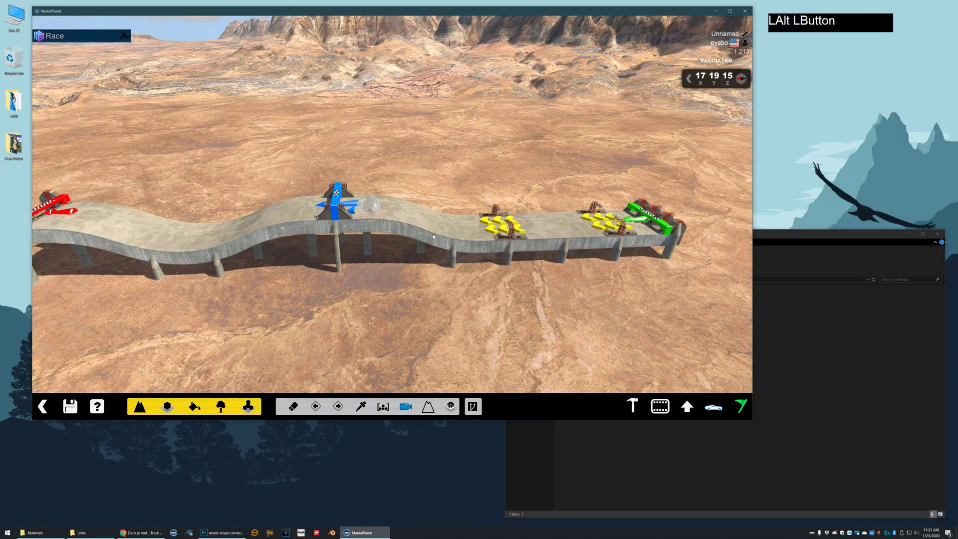
pyautogui.keyDown('alt'); pyautogui.moveTo(432, 233); pyautogui.dragTo(348, 232, button='right'); pyautogui.keyUp('alt')
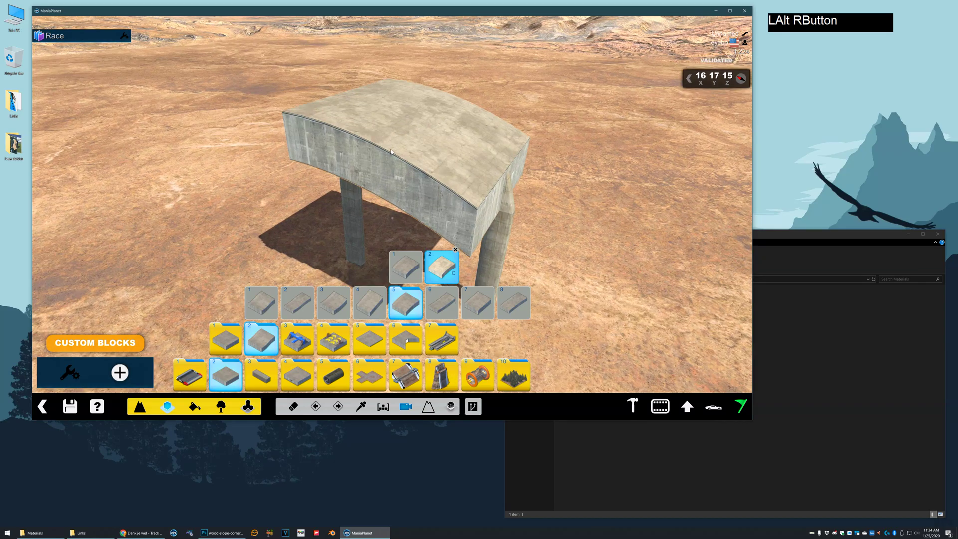
pyautogui.click(820, 363)
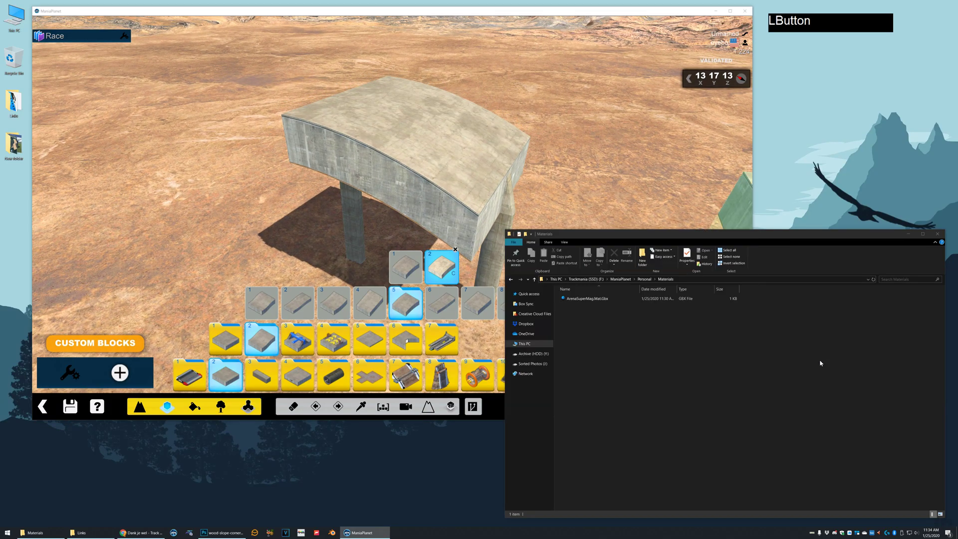
pyautogui.keyDown('alt'); pyautogui.click(449, 209); pyautogui.keyUp('alt')
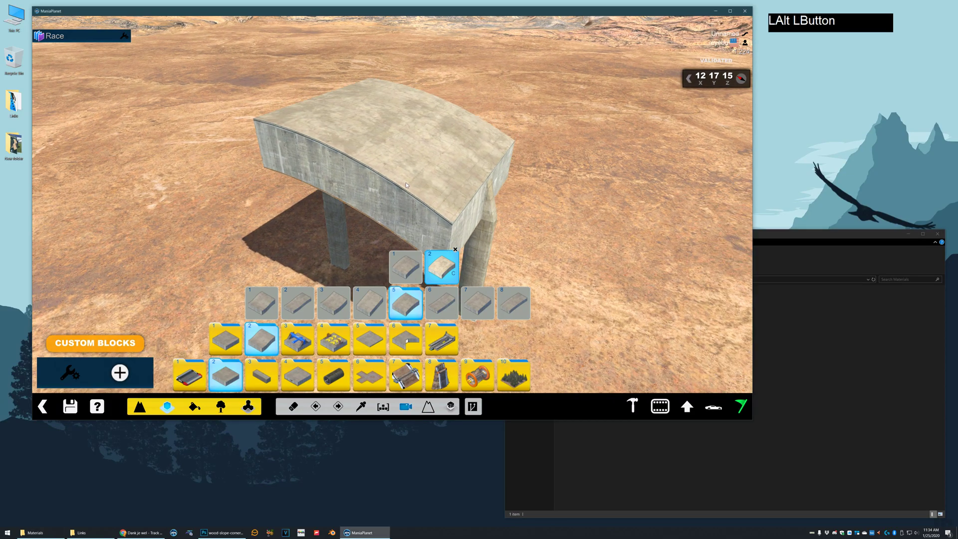
pyautogui.keyDown('alt'); pyautogui.click(185, 373); pyautogui.keyUp('alt')
pyautogui.click(118, 374)
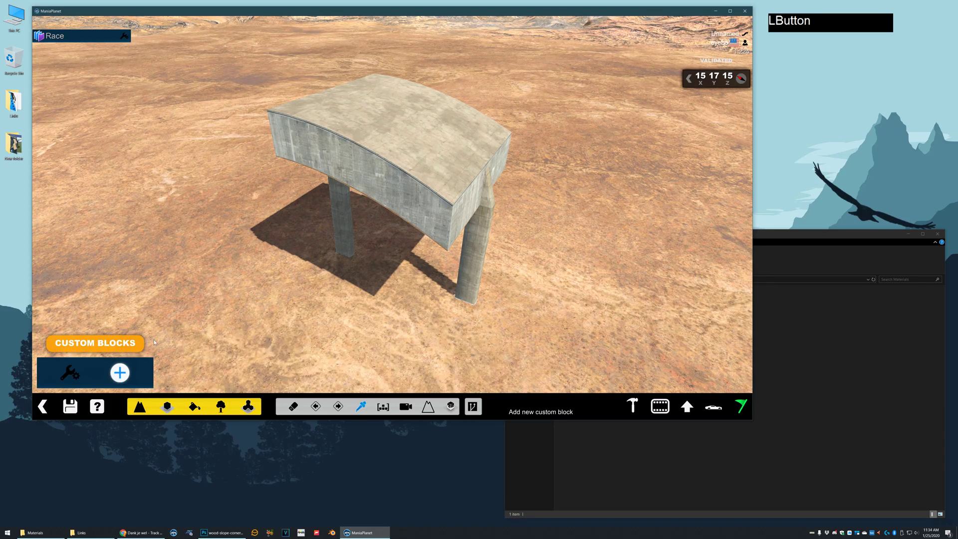
pyautogui.click(392, 151)
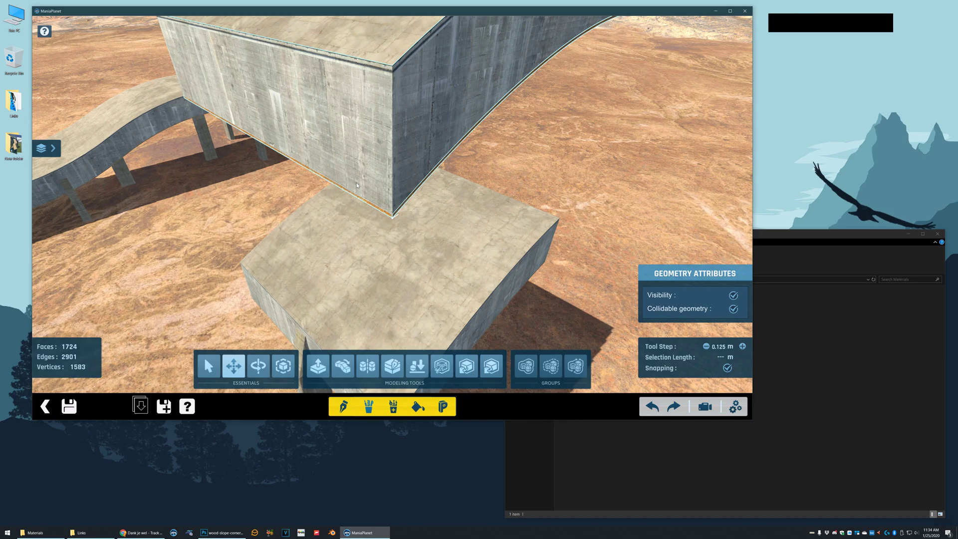
# Select the curved top driving surface of the slope geometry and cut it from the mesh.
pyautogui.keyDown('alt'); pyautogui.moveTo(379, 190); pyautogui.dragTo(294, 222, button='right'); pyautogui.keyUp('alt')
pyautogui.keyDown('alt'); pyautogui.moveTo(294, 222); pyautogui.dragTo(372, 199); pyautogui.keyUp('alt')
pyautogui.keyDown('alt'); pyautogui.moveTo(371, 200); pyautogui.dragTo(362, 173, button='right'); pyautogui.keyUp('alt')
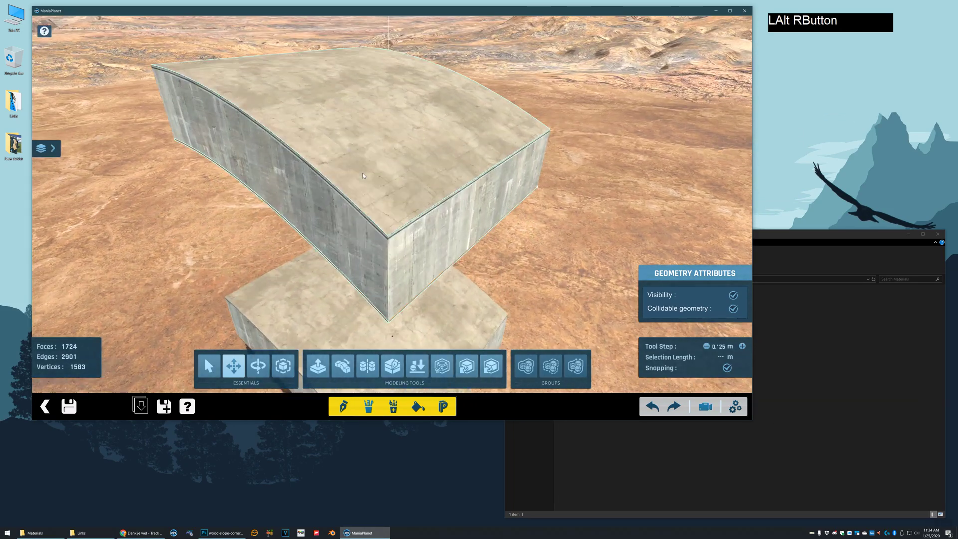
pyautogui.keyDown('alt'); pyautogui.moveTo(362, 173); pyautogui.dragTo(390, 181); pyautogui.keyUp('alt')
pyautogui.keyDown('alt'); pyautogui.moveTo(390, 180); pyautogui.dragTo(279, 189, button='right'); pyautogui.keyUp('alt')
pyautogui.click(415, 139)
pyautogui.hotkey('ctrl', 'x')
# Add a new geometry layer to the custom block and delete the default cube from it.
pyautogui.click(51, 155)
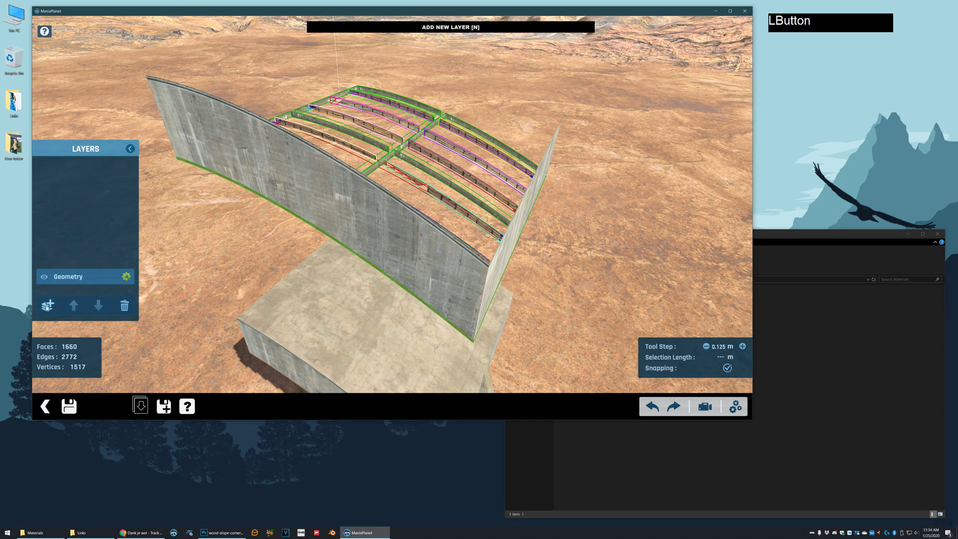
pyautogui.click(47, 305)
pyautogui.click(276, 176)
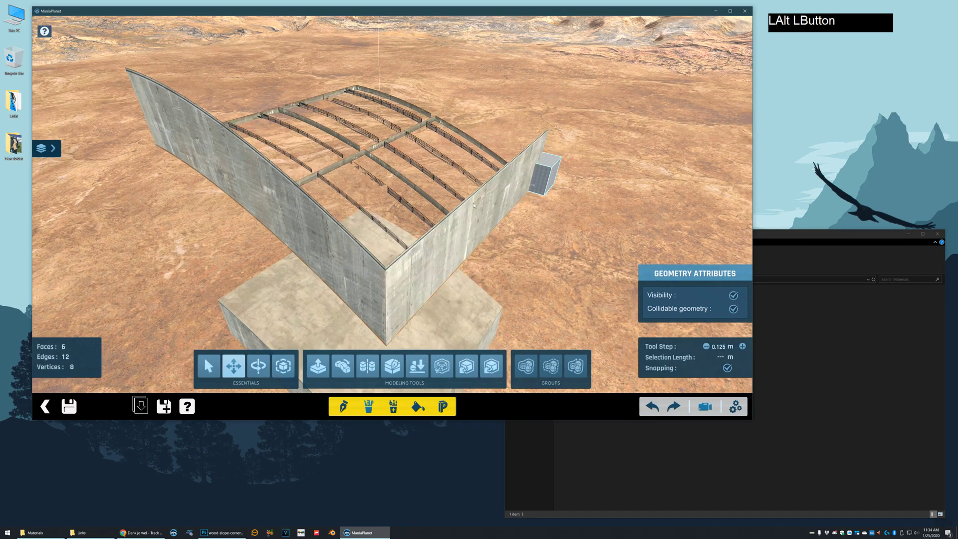
pyautogui.press('Delete')
pyautogui.moveTo(551, 182); pyautogui.dragTo(496, 184, button='right')
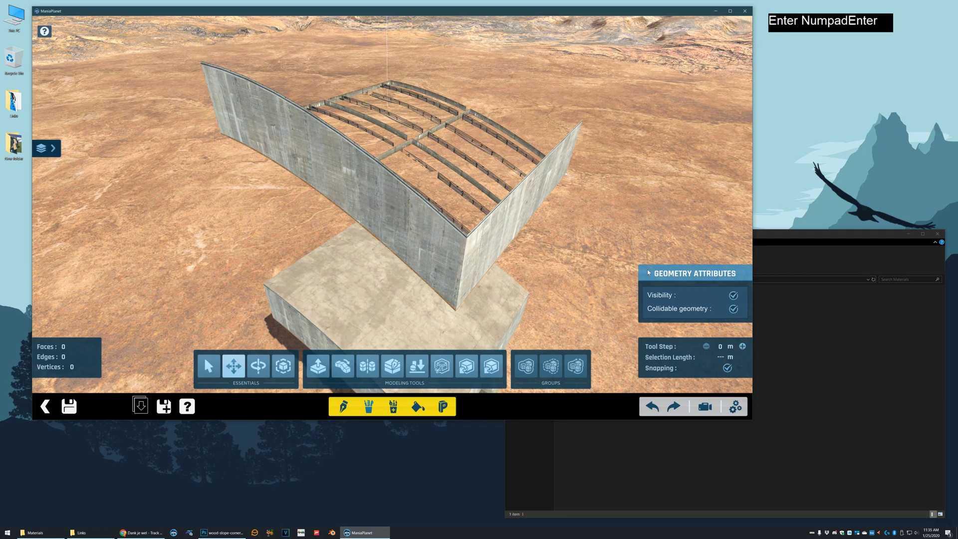
# Paste the cut driving surface in place into the empty layer and into another new geometry layer cleared of its default cube.
pyautogui.hotkey('ctrl', 'v')
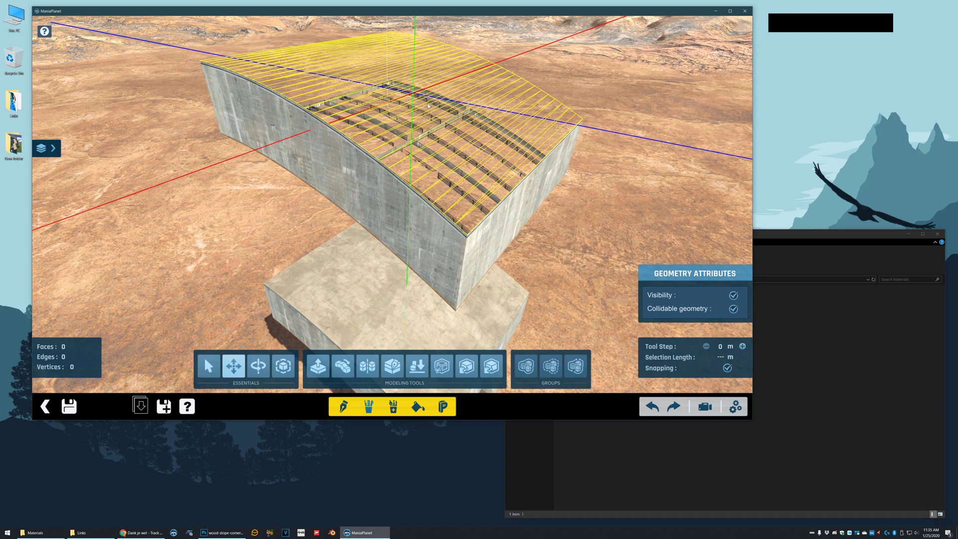
pyautogui.click(438, 122)
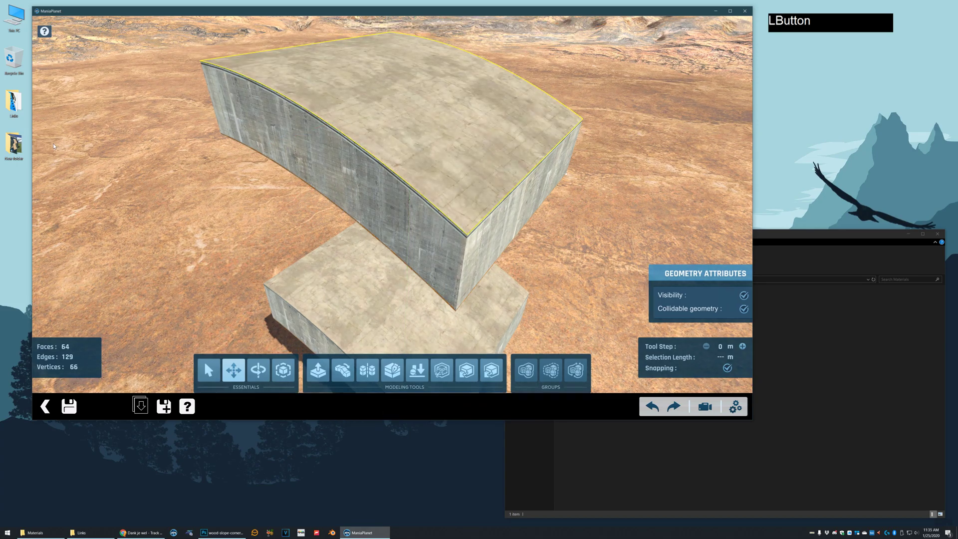
pyautogui.moveTo(54, 145)
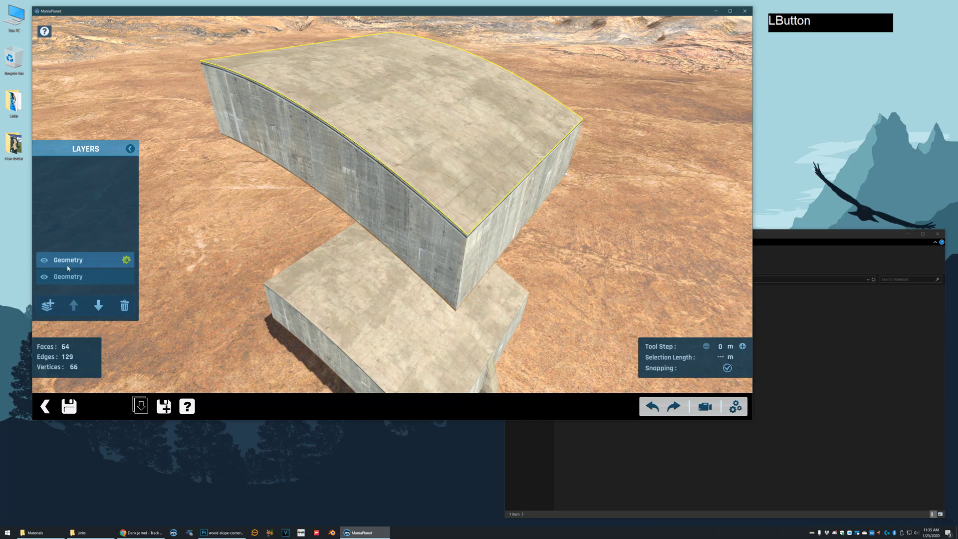
pyautogui.click(47, 305)
pyautogui.click(291, 175)
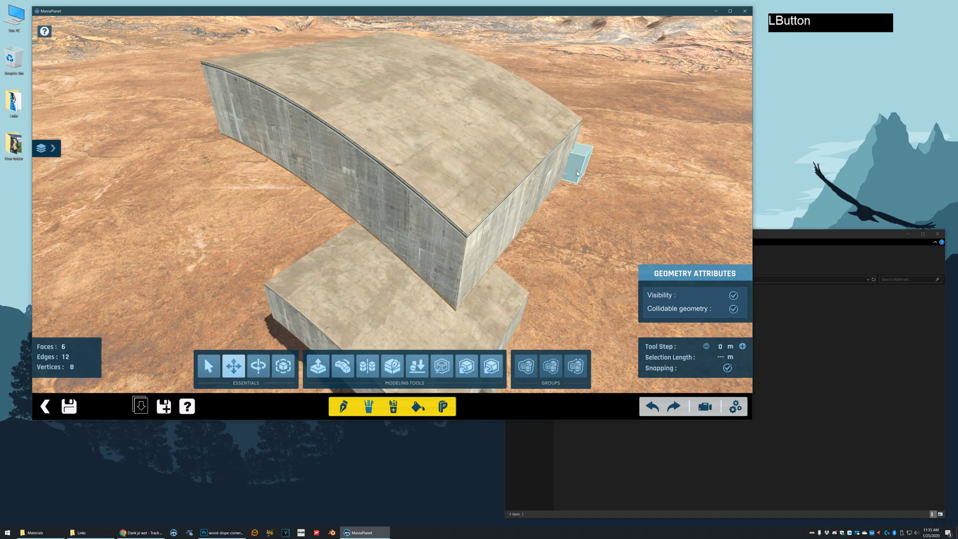
pyautogui.press('Delete')
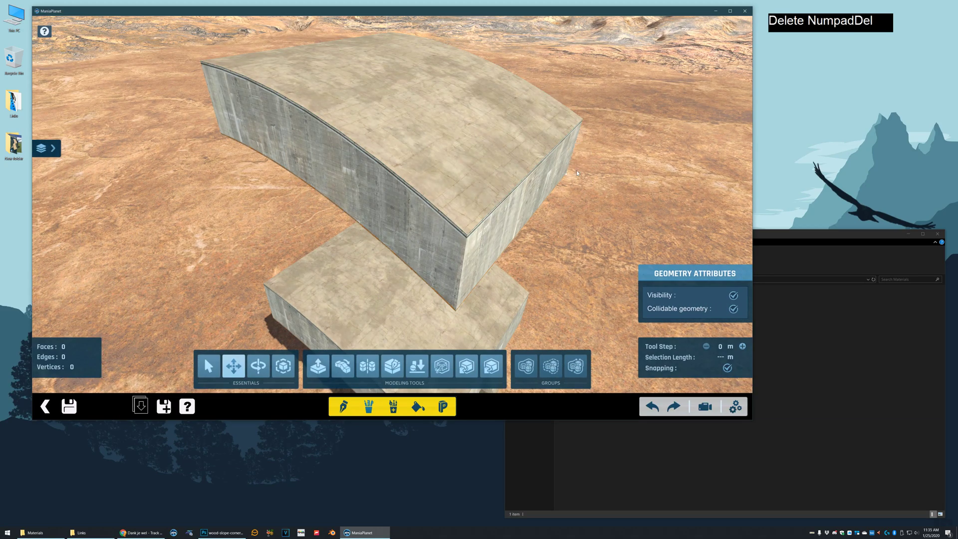
pyautogui.click(364, 89)
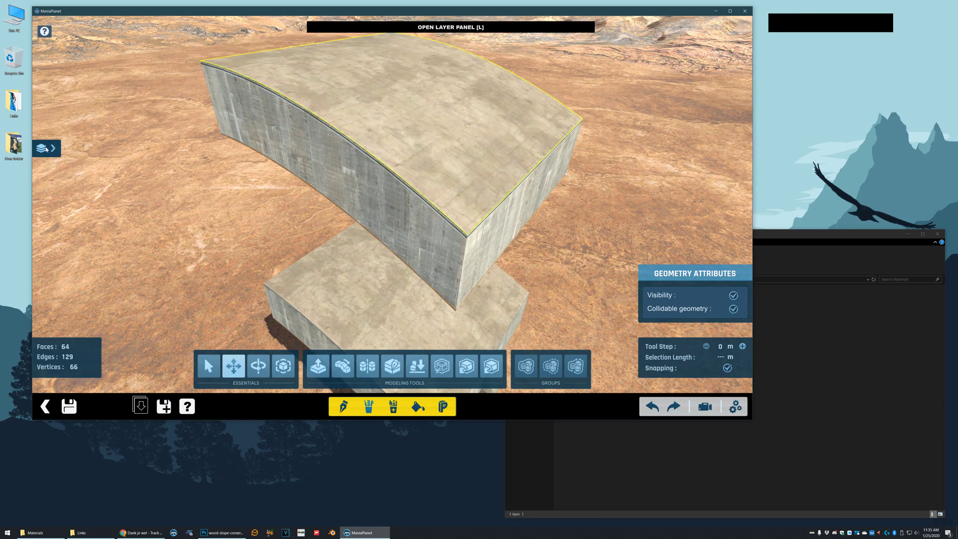
# Make the middle geometry layer, holding the first surface copy, visible but not collidable.
pyautogui.click(47, 147)
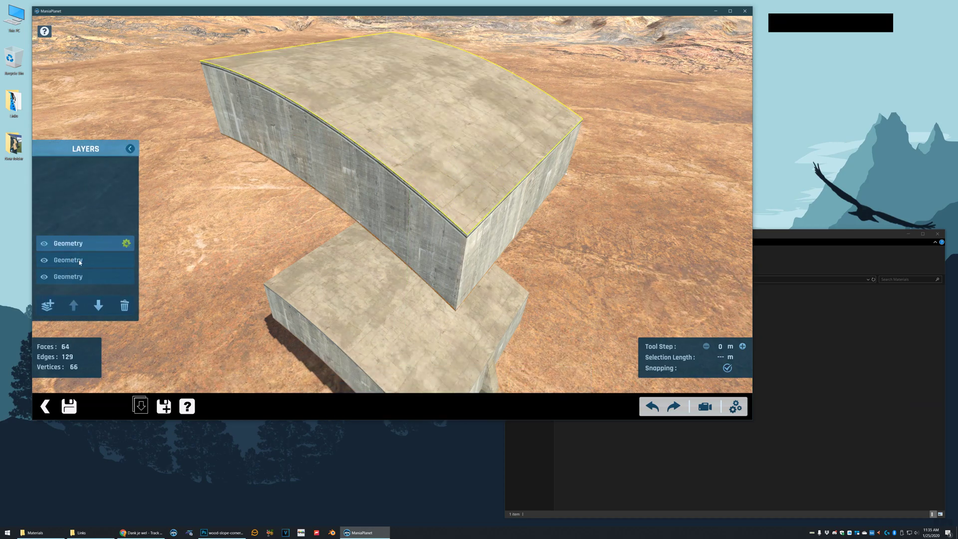
pyautogui.click(80, 262)
pyautogui.click(191, 268)
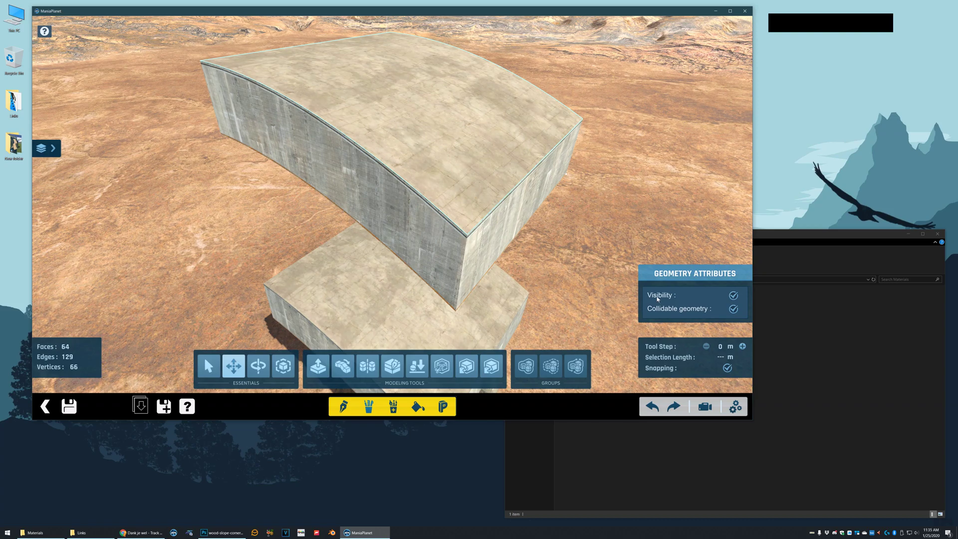
pyautogui.click(733, 309)
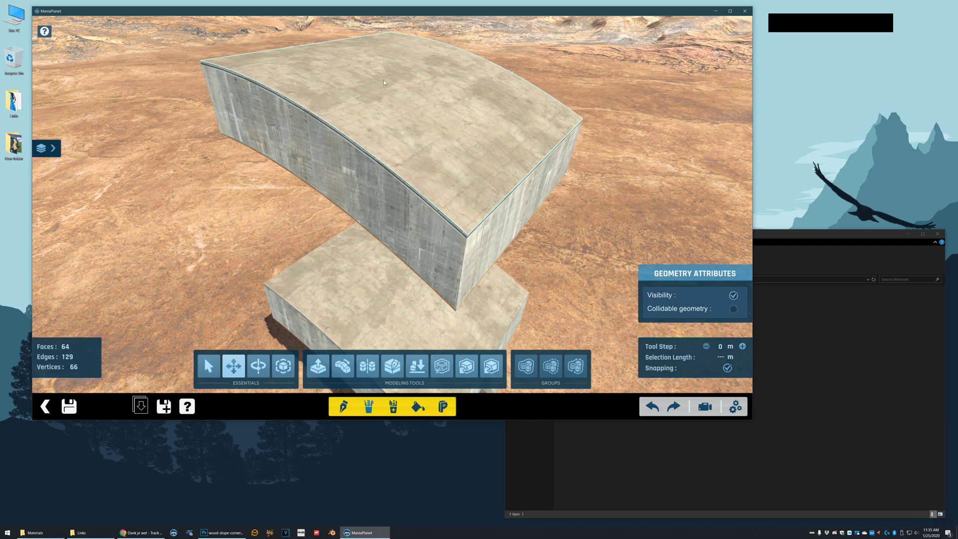
# Make the uppermost geometry layer, holding the second surface copy, invisible while keeping it collidable.
pyautogui.click(47, 148)
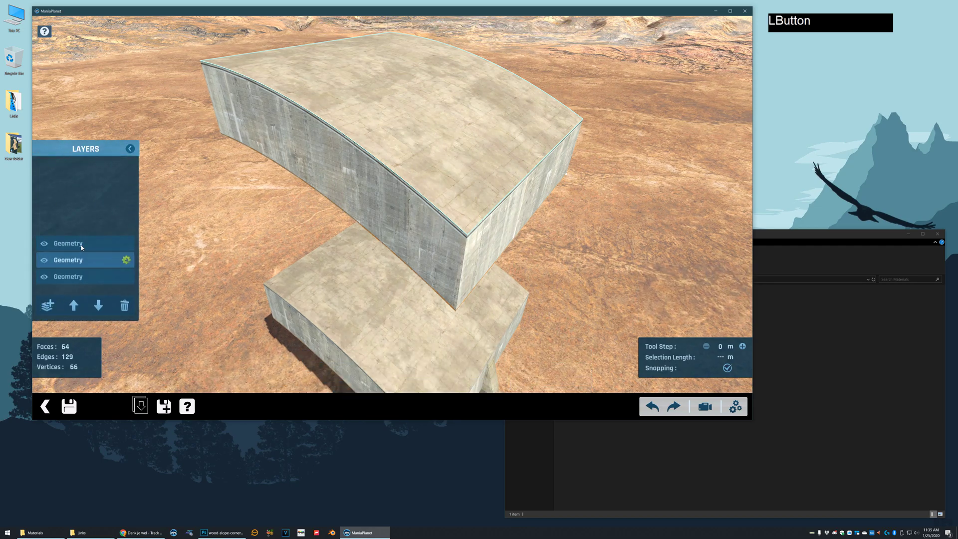
pyautogui.click(81, 245)
pyautogui.click(125, 244)
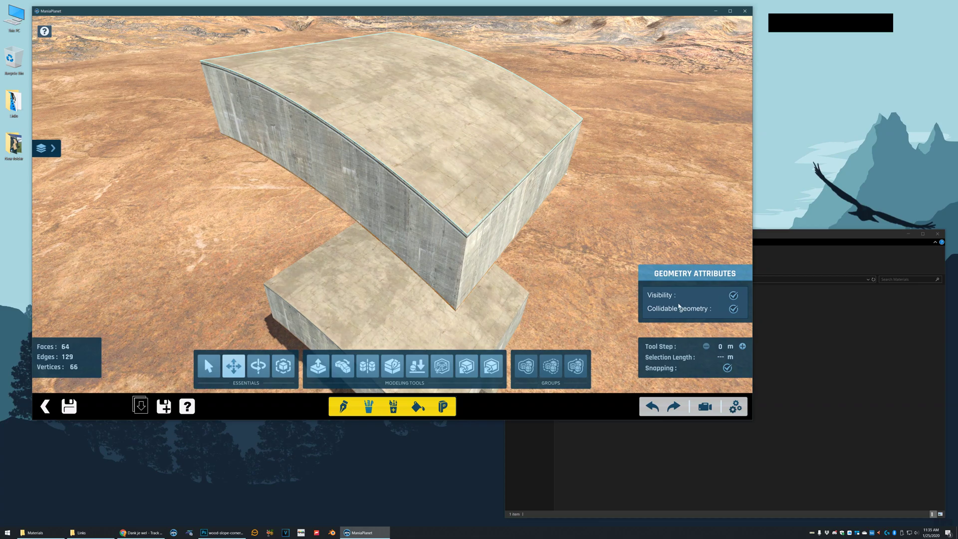
pyautogui.click(734, 296)
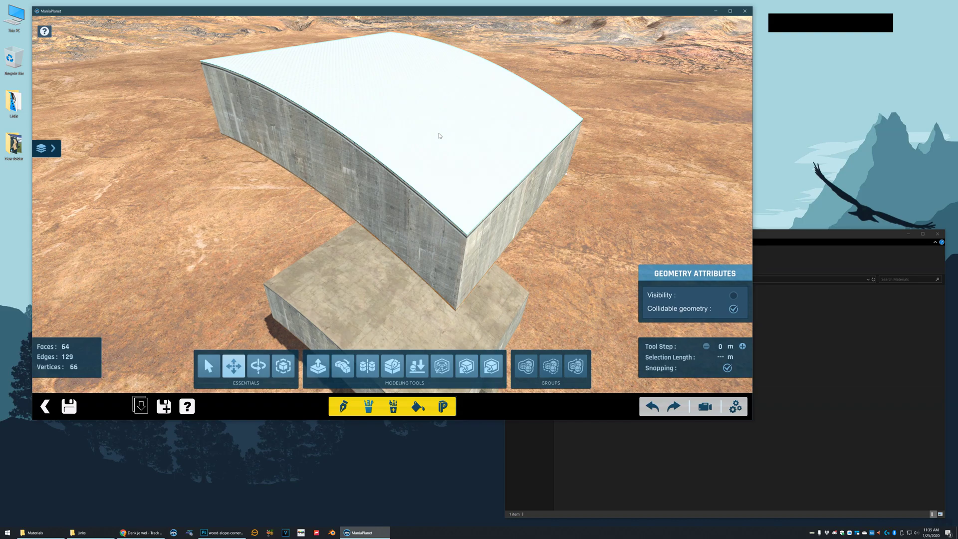
# Apply the TechSuperMagnetic physics material to the whole driving surface of the invisible collision layer.
pyautogui.click(439, 136)
pyautogui.press('ctrl')
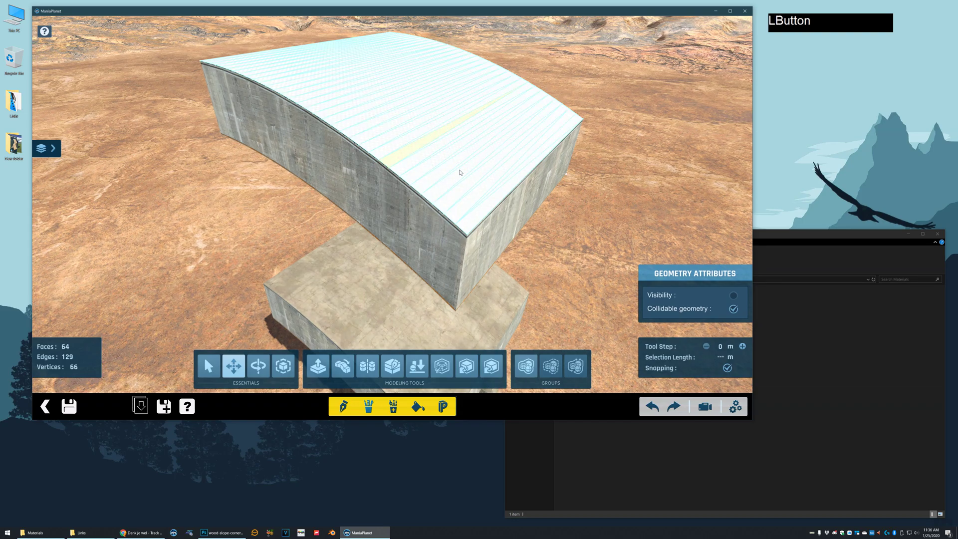
pyautogui.click(588, 185)
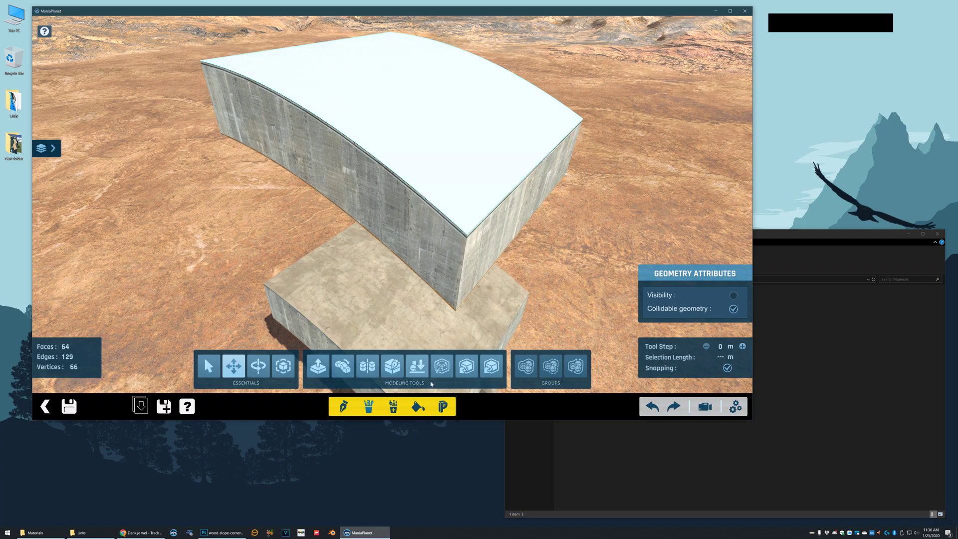
pyautogui.click(418, 407)
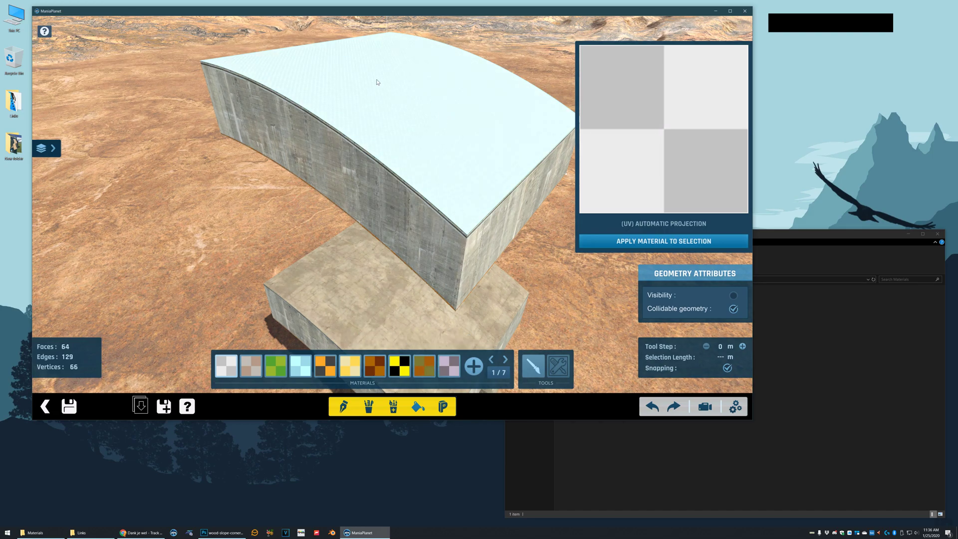
pyautogui.click(504, 359)
pyautogui.click(503, 359)
pyautogui.click(504, 359)
pyautogui.click(503, 359)
pyautogui.click(503, 359)
pyautogui.click(504, 359)
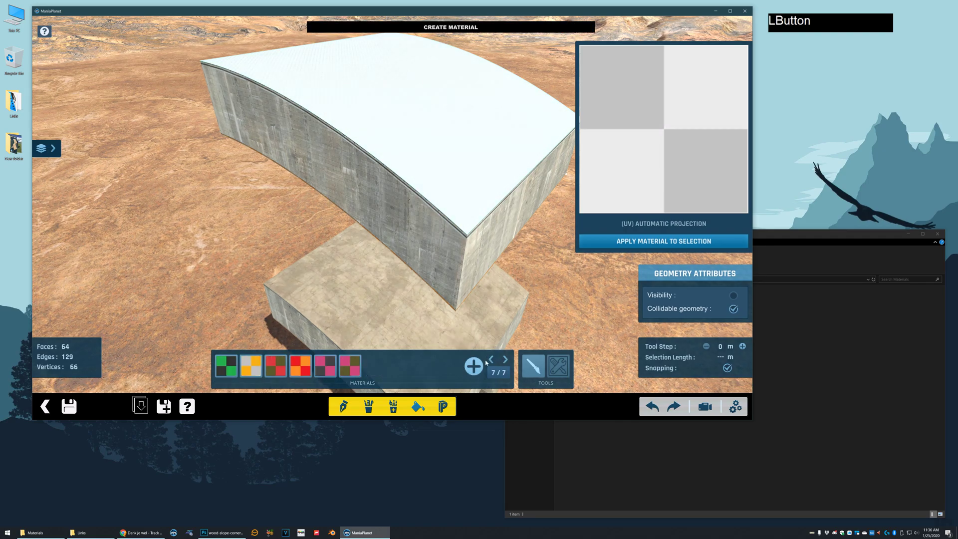
pyautogui.click(491, 359)
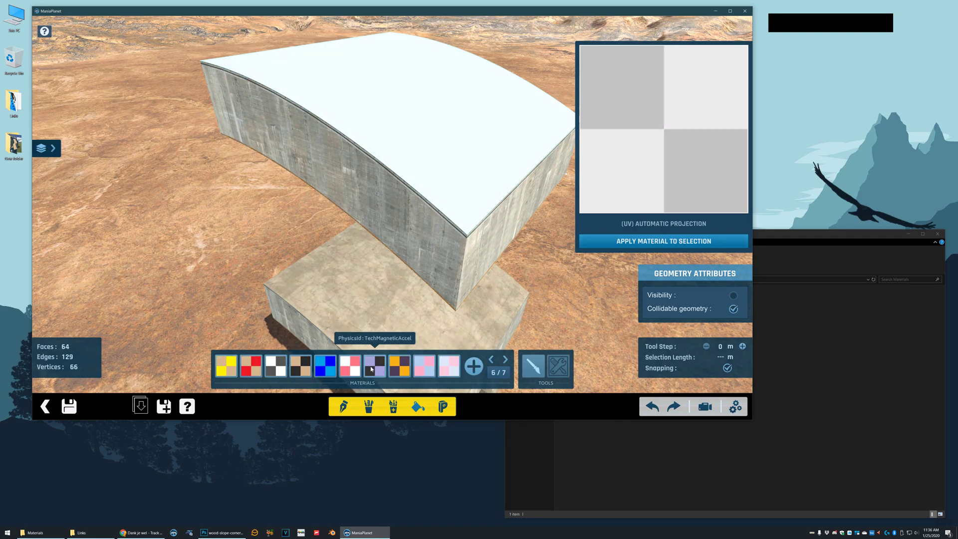
pyautogui.click(325, 369)
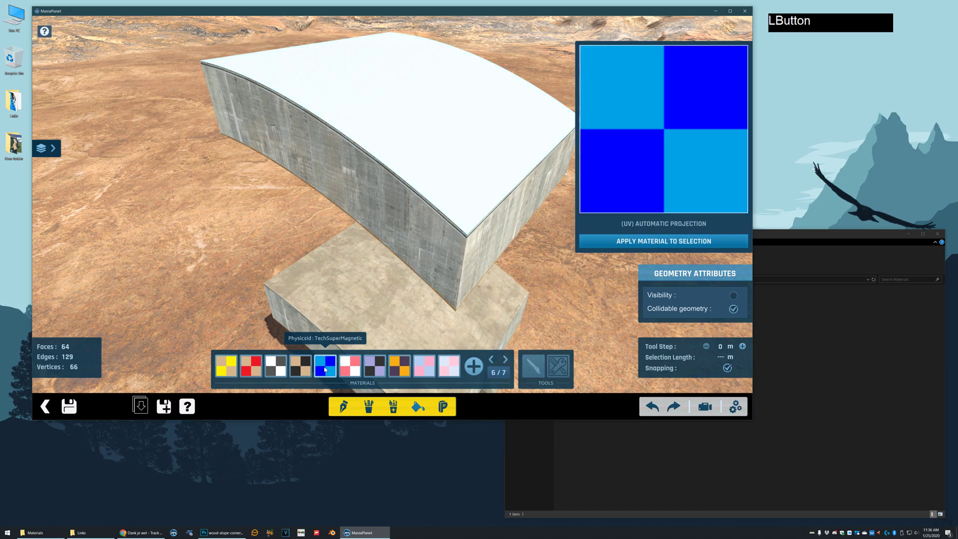
pyautogui.click(609, 238)
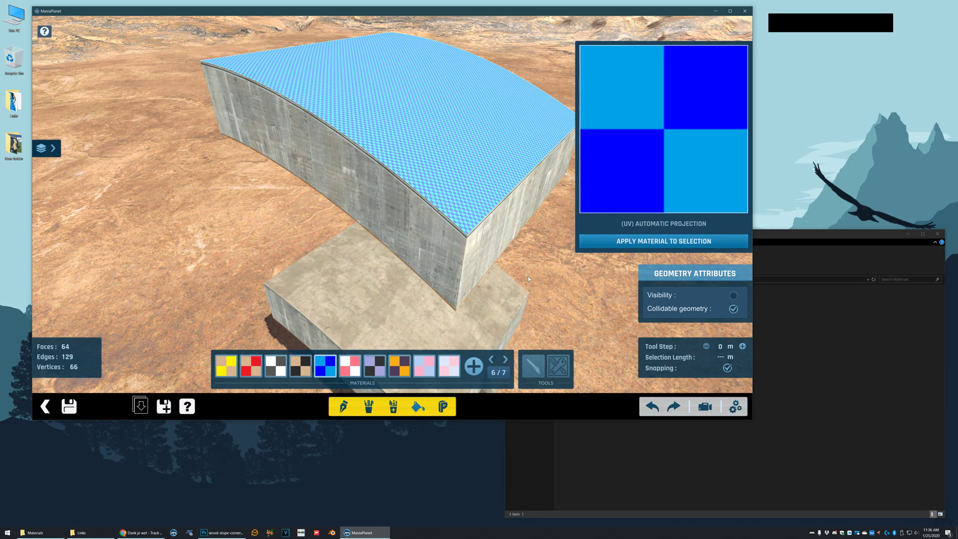
# Check the visibility and collision attributes of the two driving-surface layers.
pyautogui.keyDown('alt'); pyautogui.moveTo(511, 262); pyautogui.dragTo(432, 256, button='right'); pyautogui.keyUp('alt')
pyautogui.keyDown('alt'); pyautogui.moveTo(432, 256); pyautogui.dragTo(414, 269); pyautogui.keyUp('alt')
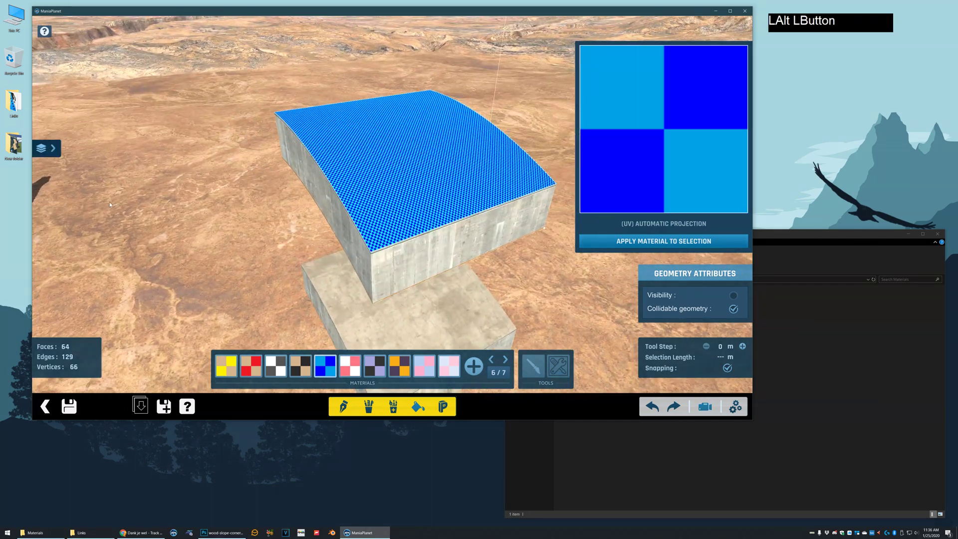
pyautogui.click(52, 148)
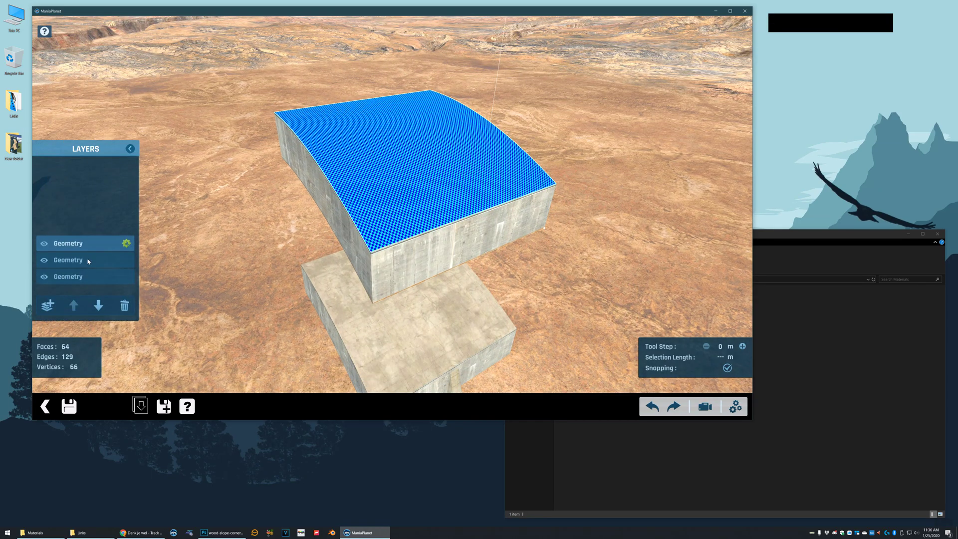
pyautogui.click(126, 243)
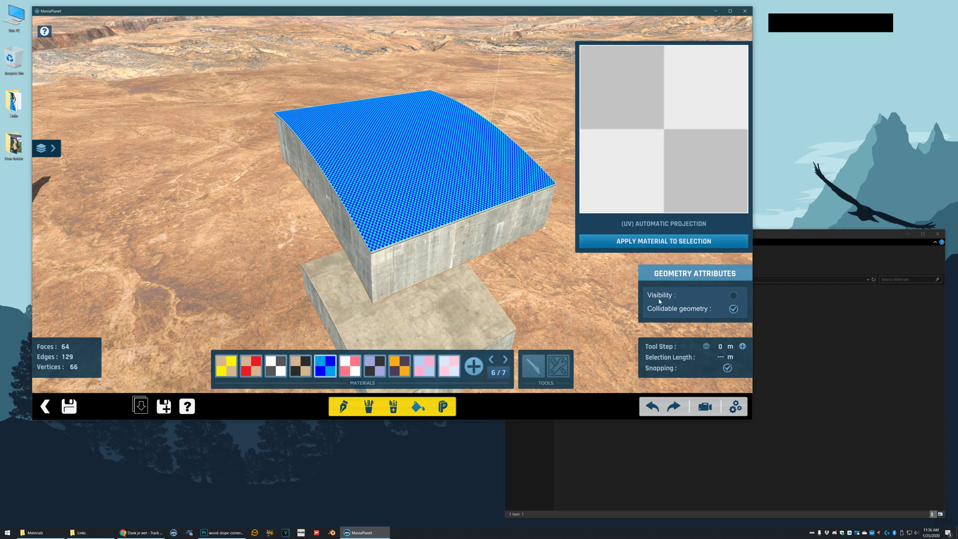
pyautogui.click(47, 148)
pyautogui.click(126, 260)
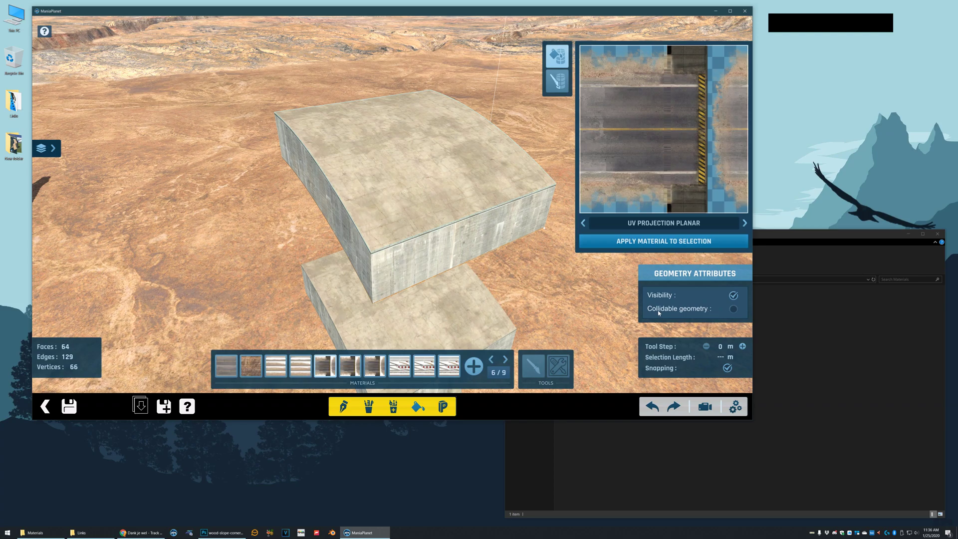
# Select the lowest geometry layer and delete the first group of support faces on the block's underside.
pyautogui.click(47, 148)
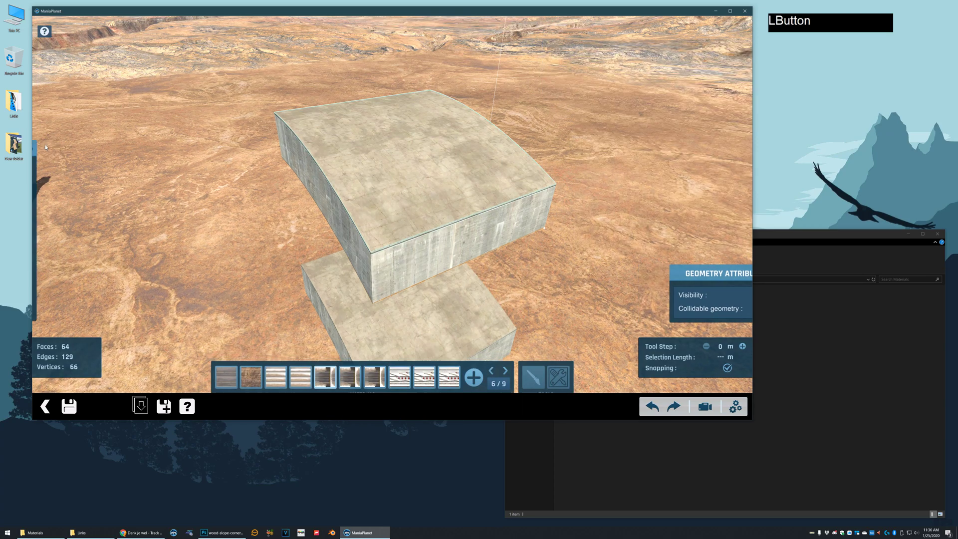
pyautogui.click(78, 277)
pyautogui.click(125, 276)
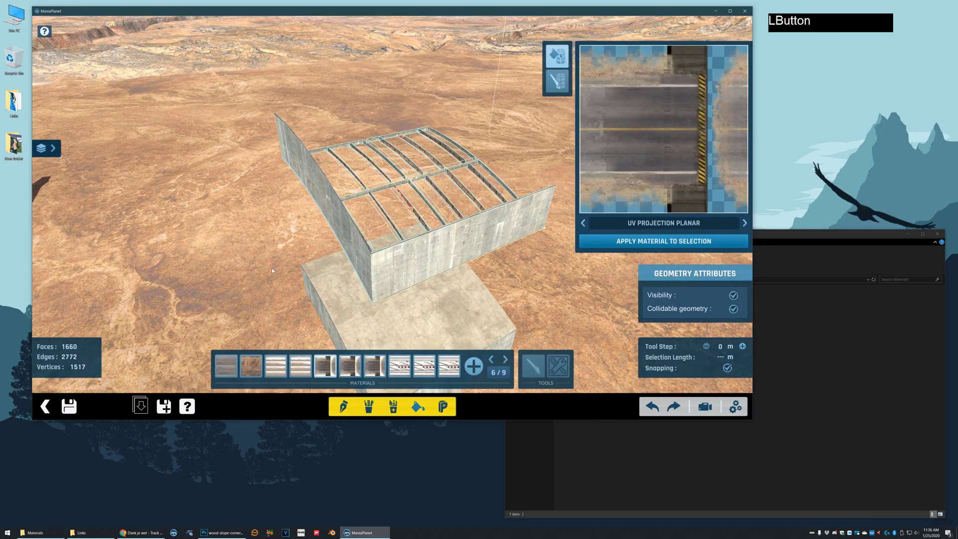
pyautogui.keyDown('alt'); pyautogui.moveTo(273, 265); pyautogui.dragTo(424, 207, button='right'); pyautogui.keyUp('alt')
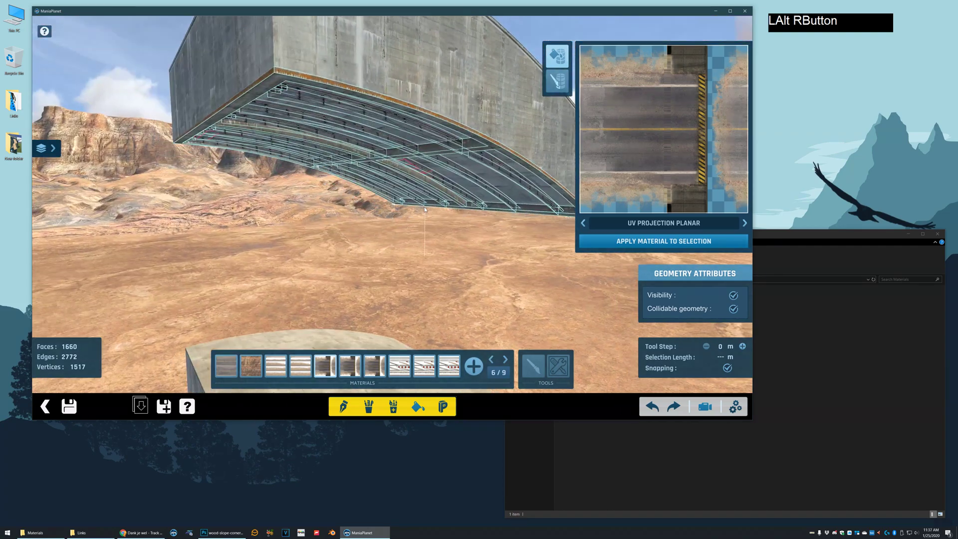
pyautogui.click(357, 151)
pyautogui.keyDown('alt'); pyautogui.moveTo(307, 190); pyautogui.dragTo(392, 114, button='right'); pyautogui.keyUp('alt')
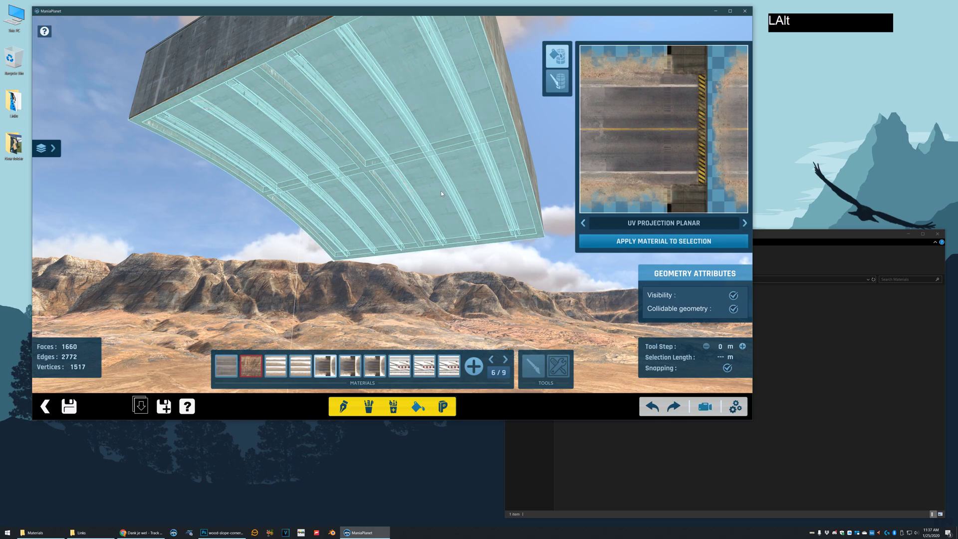
pyautogui.keyDown('alt'); pyautogui.moveTo(438, 190); pyautogui.dragTo(379, 125, button='right'); pyautogui.keyUp('alt')
pyautogui.click(389, 95)
pyautogui.press('Delete')
# With the modeling tools, delete the arched support beams from the nearer half of the underside, up to the middle lengthwise rib.
pyautogui.click(387, 98)
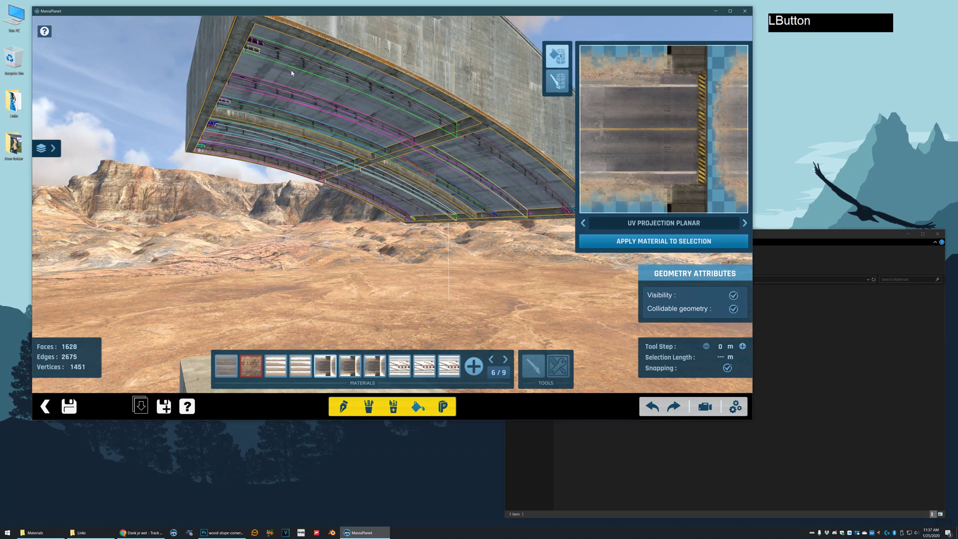
pyautogui.click(299, 229)
pyautogui.click(367, 405)
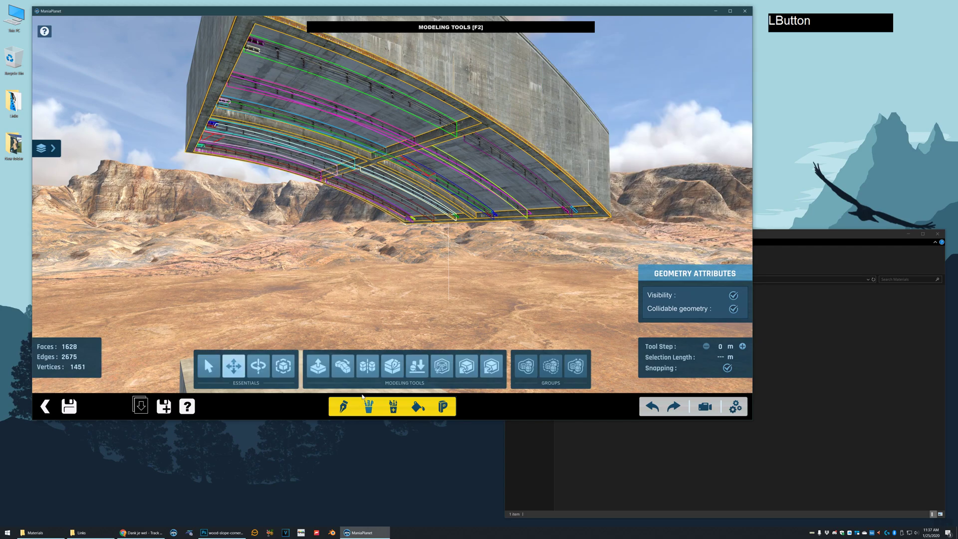
pyautogui.click(386, 99)
pyautogui.press('Delete')
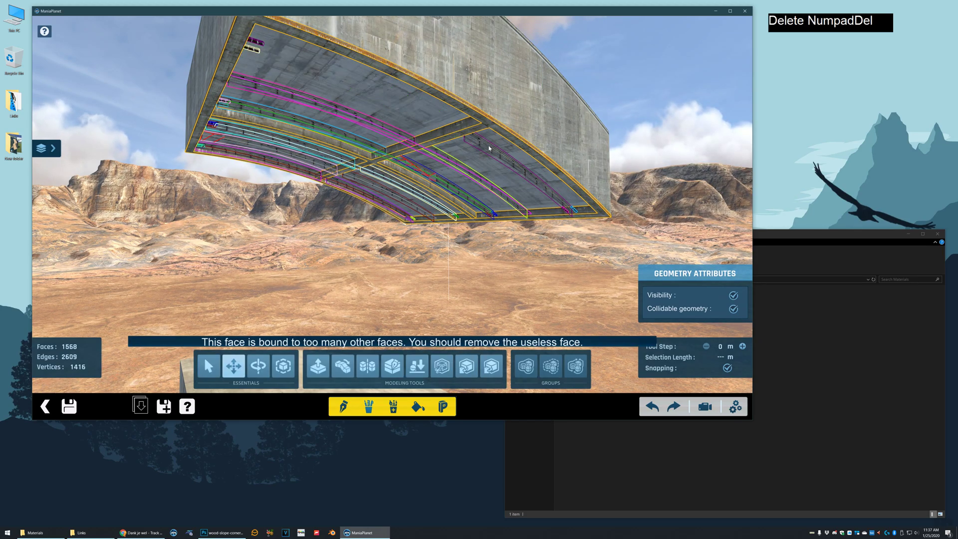
pyautogui.click(500, 156)
pyautogui.press('Delete')
pyautogui.click(465, 176)
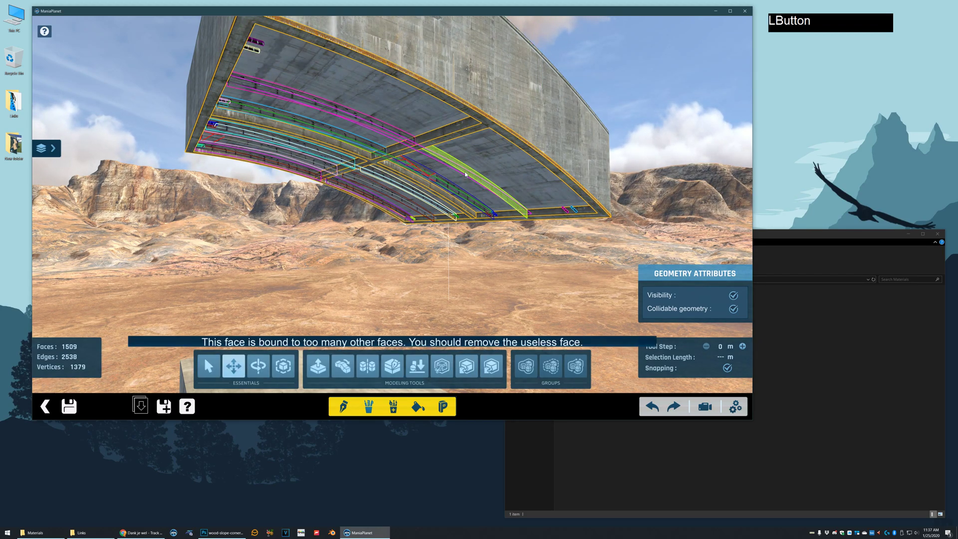
pyautogui.press('Delete')
pyautogui.click(389, 136)
pyautogui.press('Delete')
pyautogui.click(390, 136)
pyautogui.press('Delete')
pyautogui.click(383, 156)
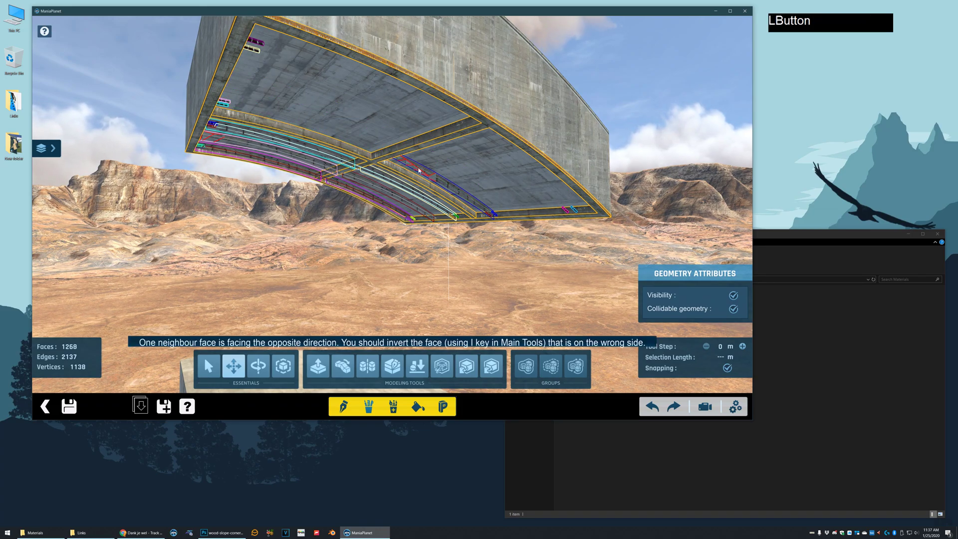
pyautogui.press('Delete')
# Delete the remaining arched support beams on the start-side section of the underside's far half, up to the cross rib.
pyautogui.click(418, 194)
pyautogui.click(418, 195)
pyautogui.click(407, 192)
pyautogui.press('Delete')
pyautogui.click(377, 188)
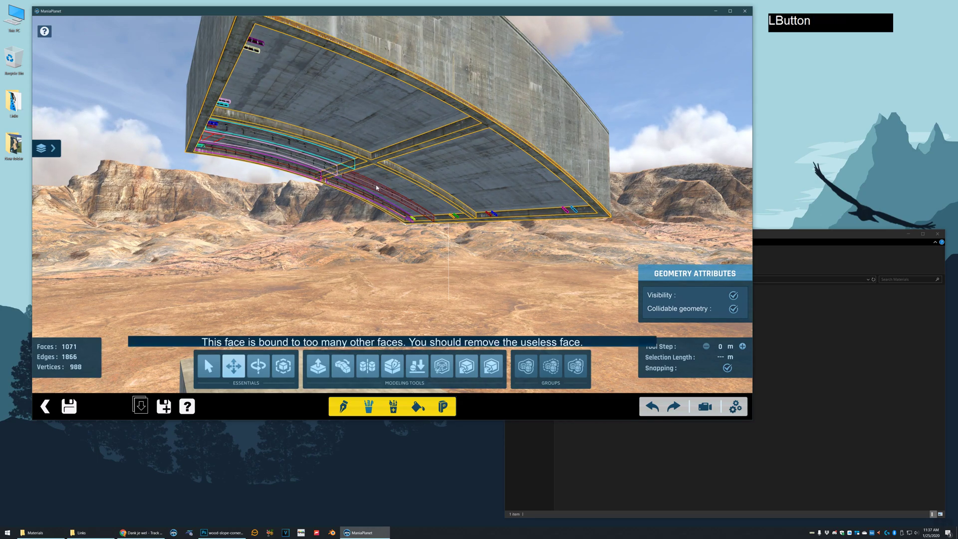
pyautogui.press('Delete')
pyautogui.click(360, 192)
pyautogui.press('Delete')
# Delete the arched support beams beyond the cross rib, clearing the last section of the block's underside.
pyautogui.click(321, 167)
pyautogui.press('Delete')
pyautogui.click(318, 158)
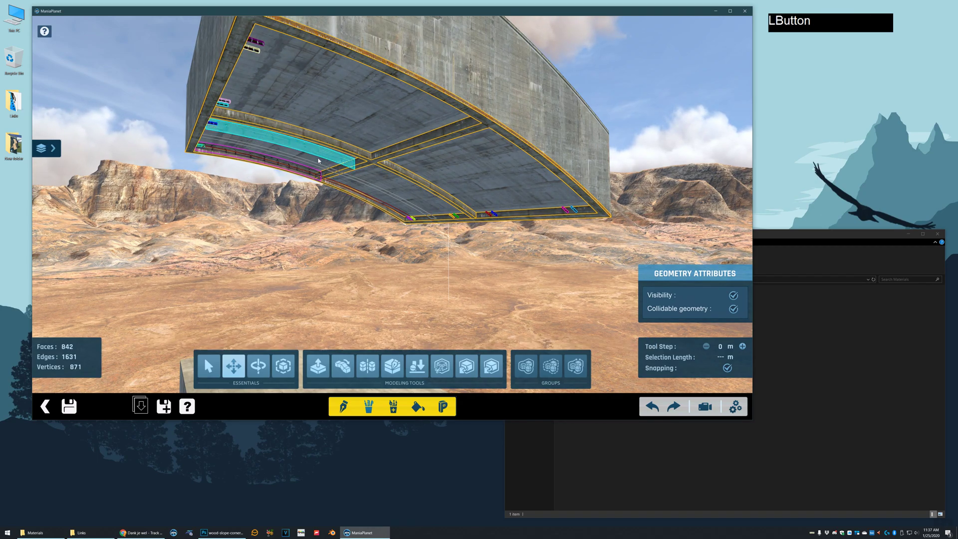
pyautogui.press('Delete')
pyautogui.click(303, 171)
pyautogui.press('Delete')
pyautogui.click(309, 164)
pyautogui.press('Delete')
pyautogui.click(303, 174)
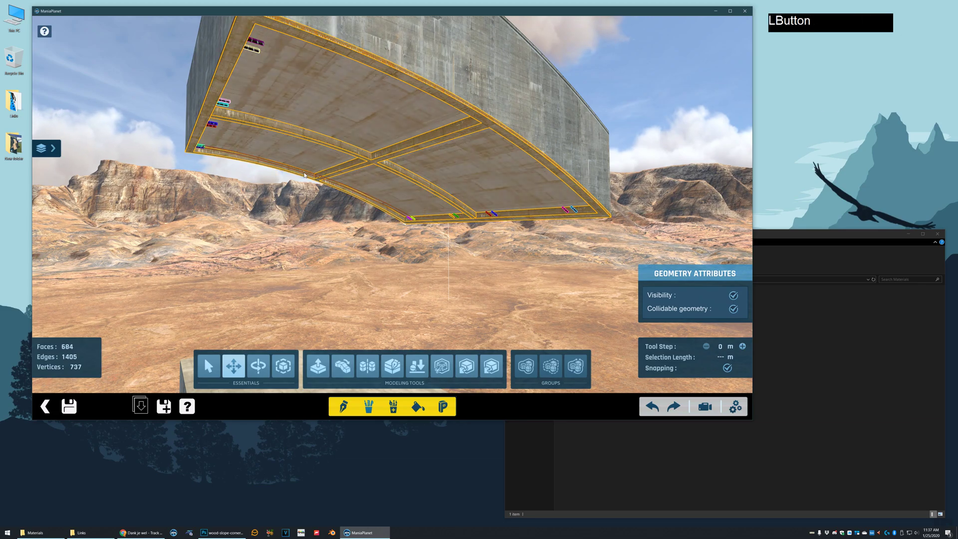
pyautogui.click(300, 173)
# Select the top geometry layer and save the custom block in Blocks\Canyon as ArenaSlopeEnd-SuperMag2.Block.Gbx.
pyautogui.keyDown('alt'); pyautogui.moveTo(260, 156); pyautogui.dragTo(317, 233, button='right'); pyautogui.keyUp('alt')
pyautogui.click(52, 148)
pyautogui.click(87, 244)
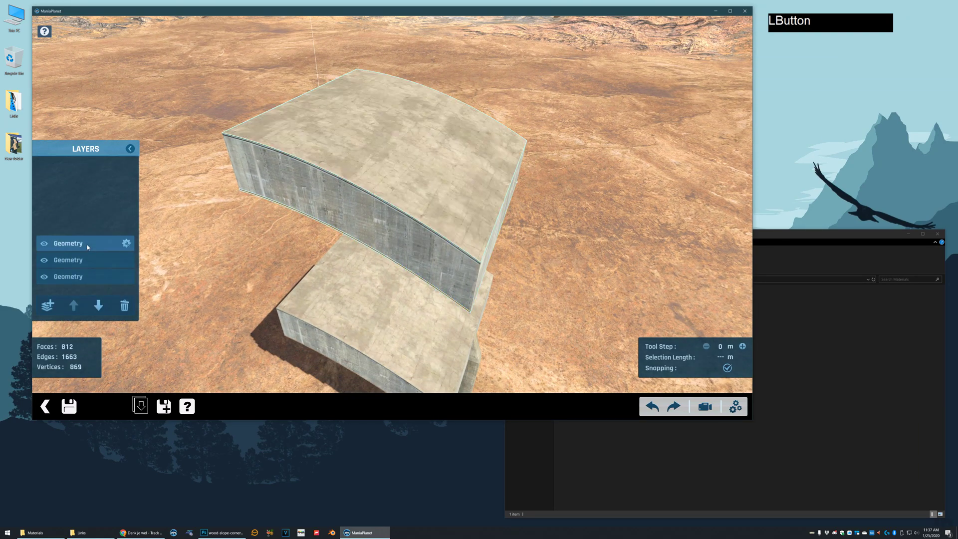
pyautogui.click(69, 406)
pyautogui.click(347, 119)
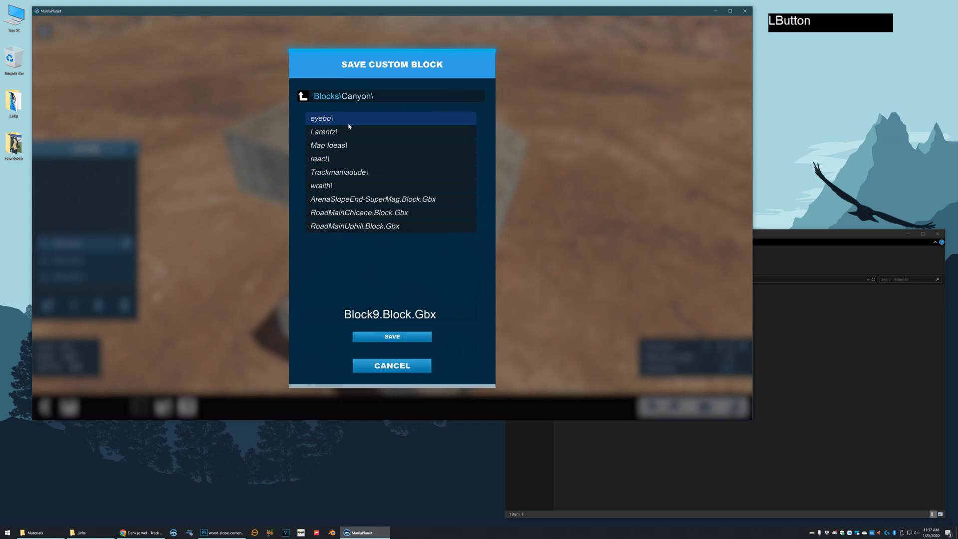
pyautogui.click(379, 199)
pyautogui.click(382, 316)
pyautogui.write('2')
pyautogui.click(392, 336)
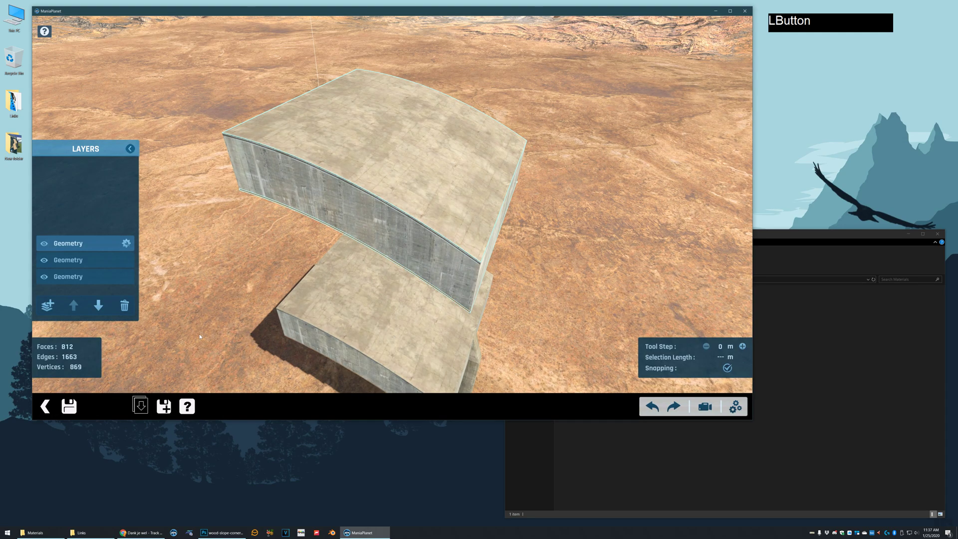
# Exit to the map editor and replace the standalone slope block with the new ArenaSlopeEnd-SuperMag2 block.
pyautogui.click(45, 407)
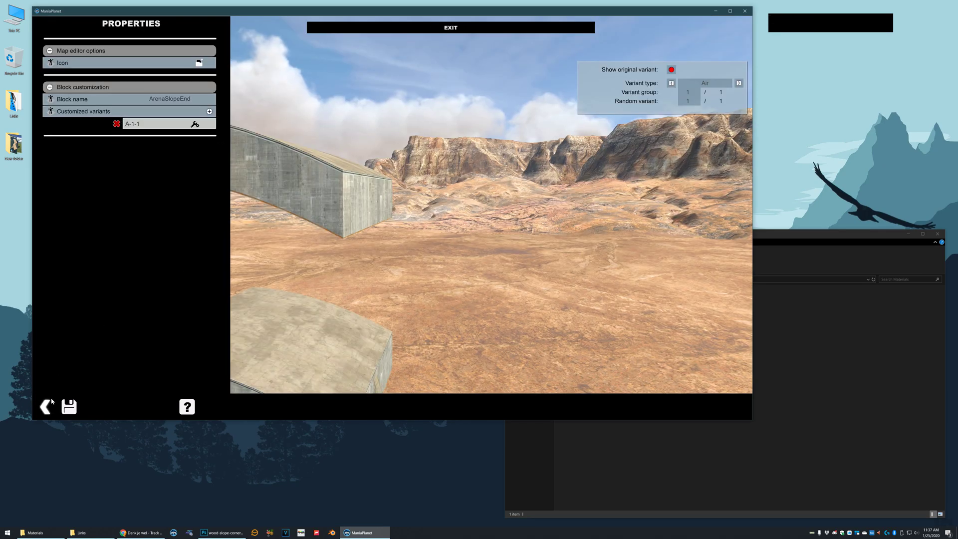
pyautogui.click(44, 406)
pyautogui.scroll(1, 409, 184)
pyautogui.keyDown('alt'); pyautogui.scroll(-2, 396, 193); pyautogui.keyUp('alt')
pyautogui.moveTo(396, 192)
pyautogui.keyDown('alt'); pyautogui.mouseDown()
pyautogui.moveTo(382, 153)
pyautogui.moveTo(348, 149)
pyautogui.moveTo(375, 187)
pyautogui.mouseUp(); pyautogui.keyUp('alt')
pyautogui.press('x')
pyautogui.press('x')
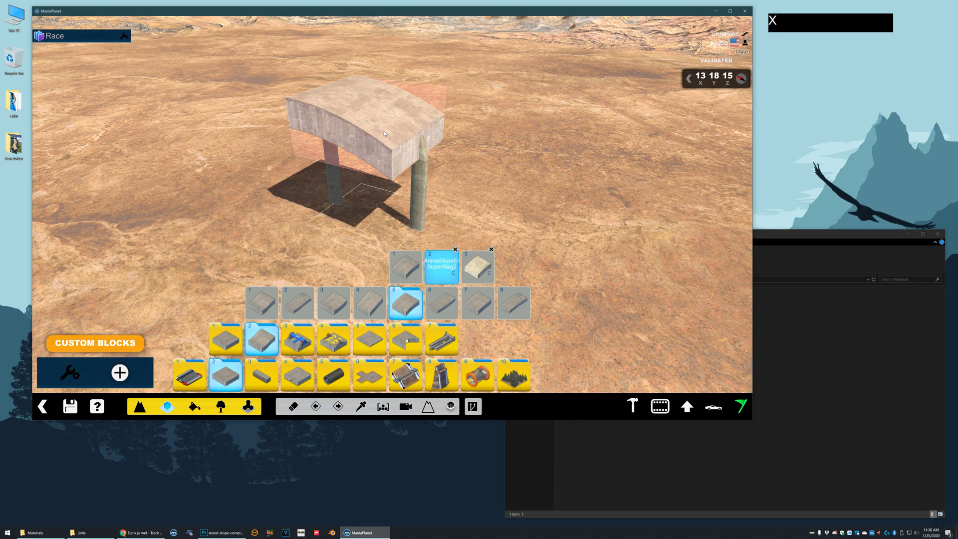
pyautogui.press('x')
pyautogui.click(363, 183)
pyautogui.press('x')
pyautogui.click(361, 181)
# Check the placed block's type by picking it, and attach an original curved slope block to its lower end.
pyautogui.click(70, 373)
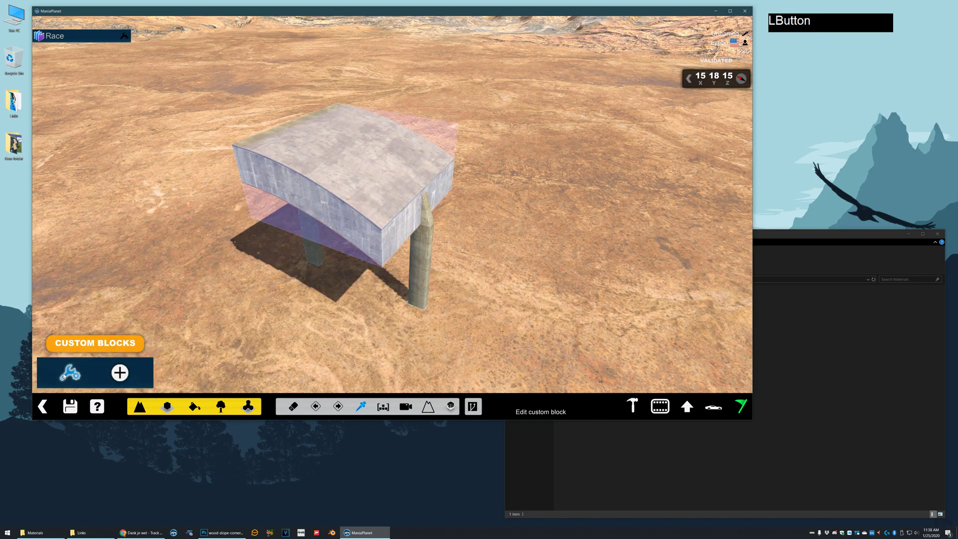
pyautogui.click(167, 406)
pyautogui.keyDown('ctrl'); pyautogui.click(340, 175); pyautogui.keyUp('ctrl')
pyautogui.keyDown('alt'); pyautogui.moveTo(340, 175); pyautogui.dragTo(372, 149); pyautogui.keyUp('alt')
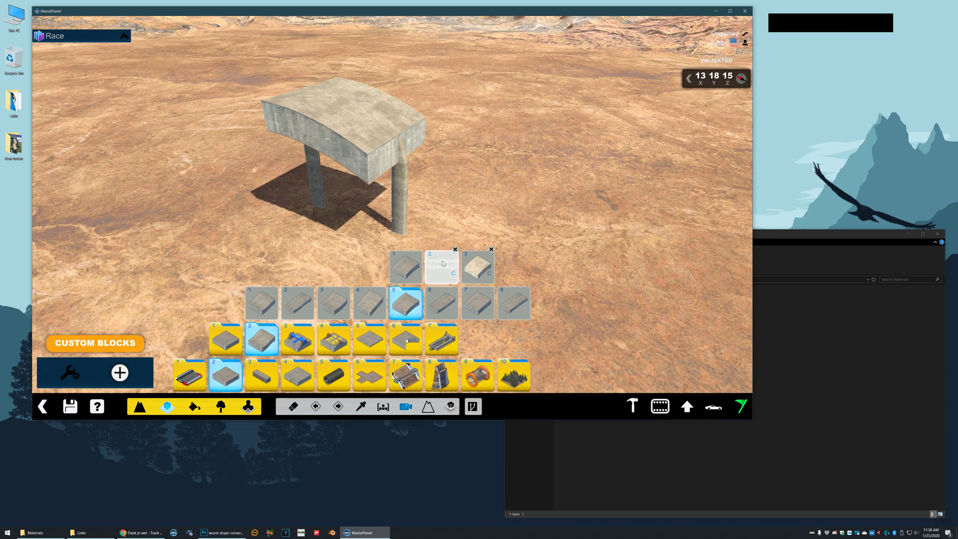
pyautogui.press('x')
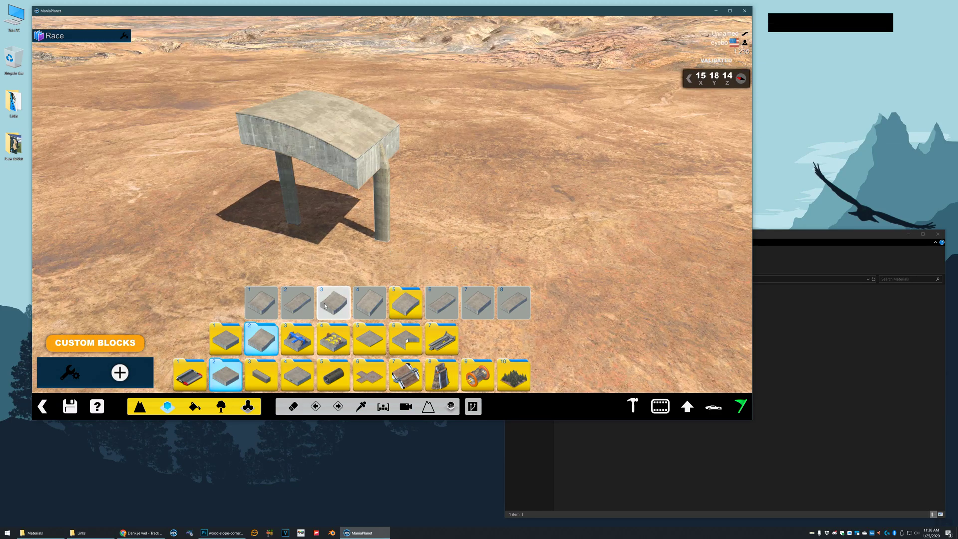
pyautogui.click(325, 306)
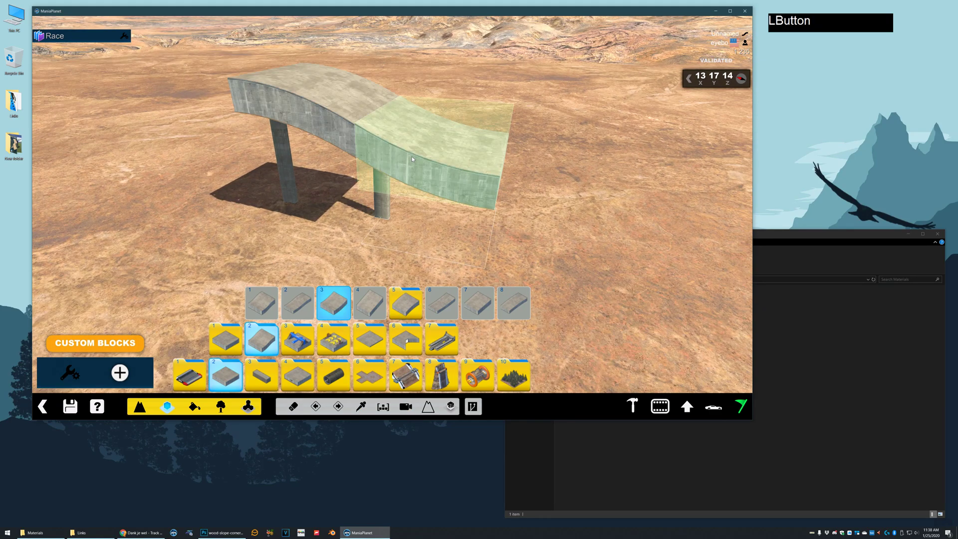
pyautogui.click(411, 157)
# Place two turbo blocks after the new slope and a start block at the end, copying their types from the existing track.
pyautogui.keyDown('alt'); pyautogui.moveTo(399, 144); pyautogui.dragTo(363, 66); pyautogui.keyUp('alt')
pyautogui.keyDown('ctrl'); pyautogui.click(339, 230); pyautogui.keyUp('ctrl')
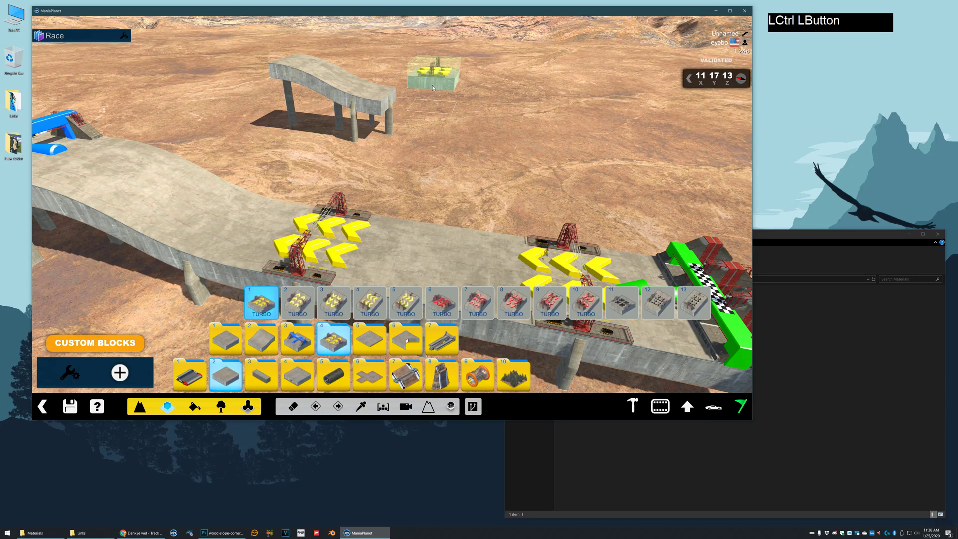
pyautogui.click(418, 102)
pyautogui.click(538, 111)
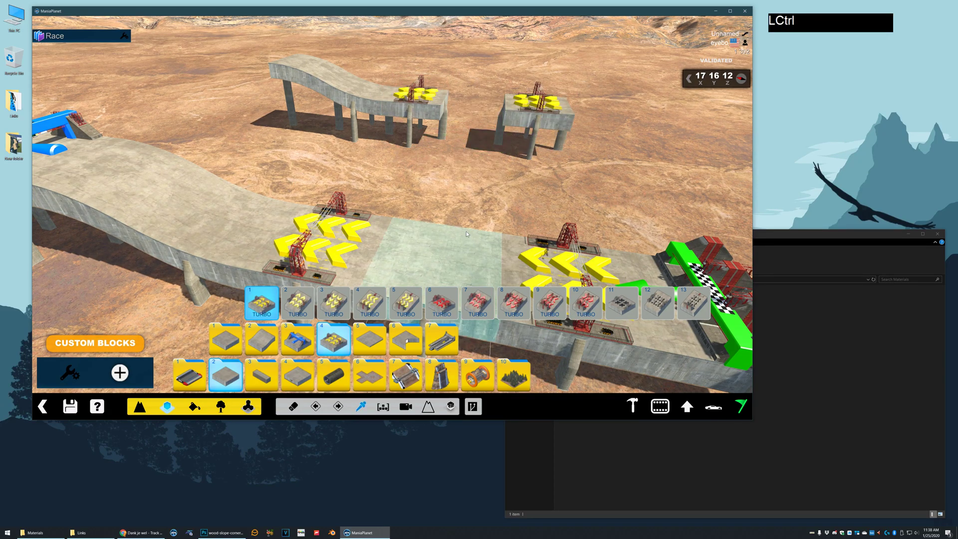
pyautogui.keyDown('ctrl'); pyautogui.click(691, 256); pyautogui.keyUp('ctrl')
pyautogui.click(614, 117)
pyautogui.keyDown('alt'); pyautogui.moveTo(614, 117); pyautogui.dragTo(379, 150); pyautogui.keyUp('alt')
# Add another ArenaSlopeEnd-SuperMag2 block and a checkpoint at the crest of the new track.
pyautogui.keyDown('ctrl'); pyautogui.click(367, 180); pyautogui.keyUp('ctrl')
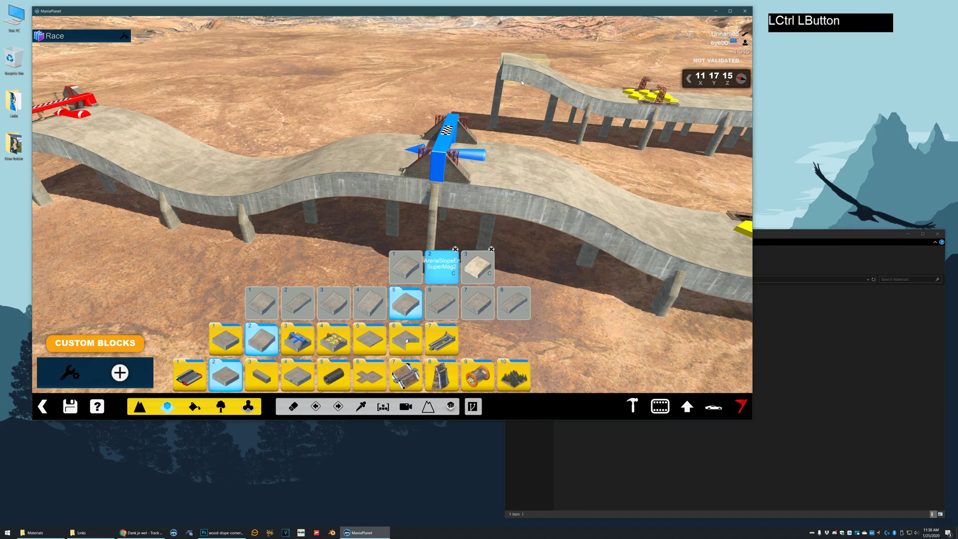
pyautogui.click(421, 95)
pyautogui.keyDown('ctrl'); pyautogui.click(442, 175); pyautogui.keyUp('ctrl')
pyautogui.click(474, 80)
pyautogui.keyDown('alt'); pyautogui.moveTo(474, 80); pyautogui.dragTo(449, 196); pyautogui.keyUp('alt')
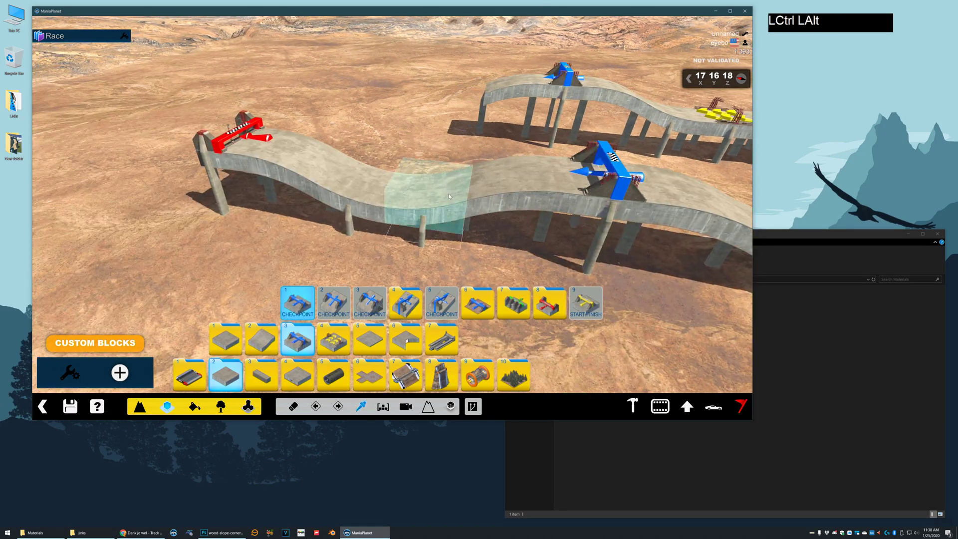
# Extend the new track beyond the crest with two curved slope blocks matching those of the existing track.
pyautogui.keyDown('ctrl'); pyautogui.click(435, 187); pyautogui.keyUp('ctrl')
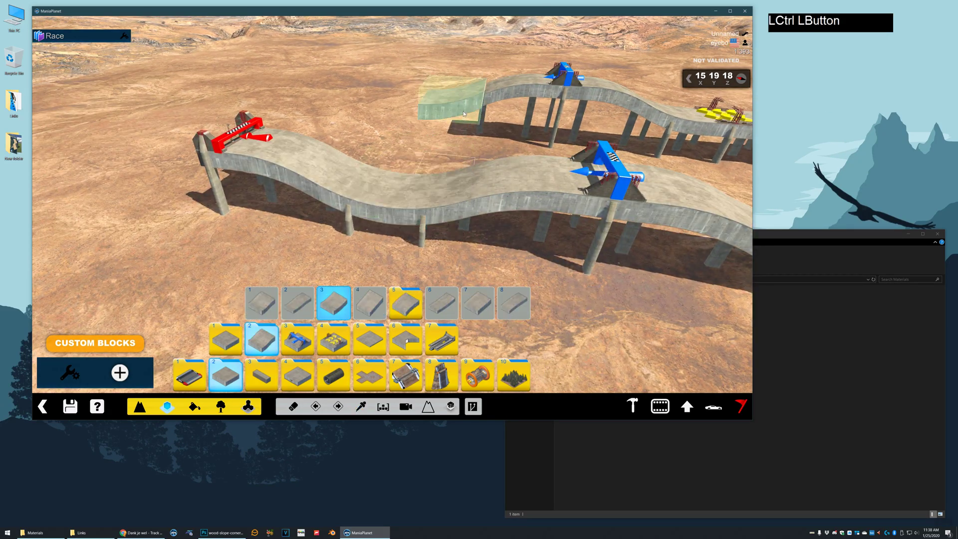
pyautogui.click(448, 109)
pyautogui.keyDown('ctrl'); pyautogui.click(356, 167); pyautogui.keyUp('ctrl')
pyautogui.click(400, 108)
# Complete the new track's far end with an ArenaSlopeEnd-SuperMag2 block and a finish block copied from the existing track.
pyautogui.keyDown('ctrl'); pyautogui.click(303, 150); pyautogui.keyUp('ctrl')
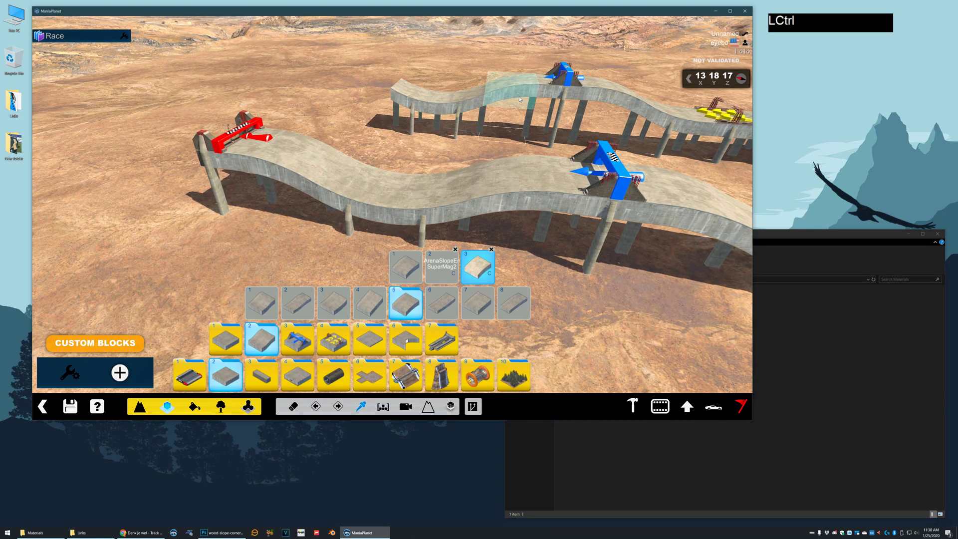
pyautogui.keyDown('ctrl'); pyautogui.click(455, 88); pyautogui.keyUp('ctrl')
pyautogui.rightClick(482, 92)
pyautogui.scroll(-1, 381, 83)
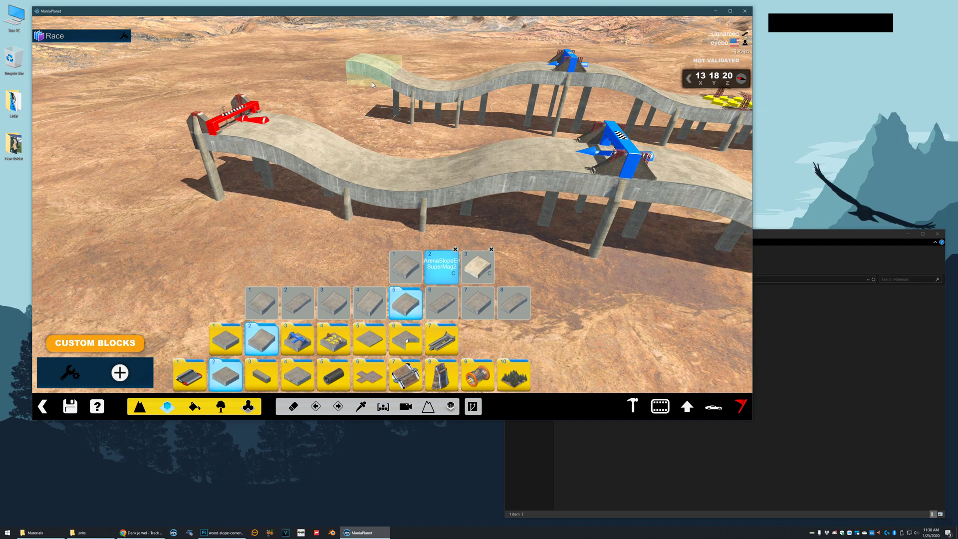
pyautogui.click(380, 82)
pyautogui.keyDown('ctrl'); pyautogui.click(244, 125); pyautogui.keyUp('ctrl')
pyautogui.scroll(1, 306, 107)
pyautogui.click(324, 89)
# Test-drive the new track from its start block, and return to the map editor.
pyautogui.keyDown('alt'); pyautogui.moveTo(387, 85); pyautogui.dragTo(539, 167); pyautogui.keyUp('alt')
pyautogui.press('Return')
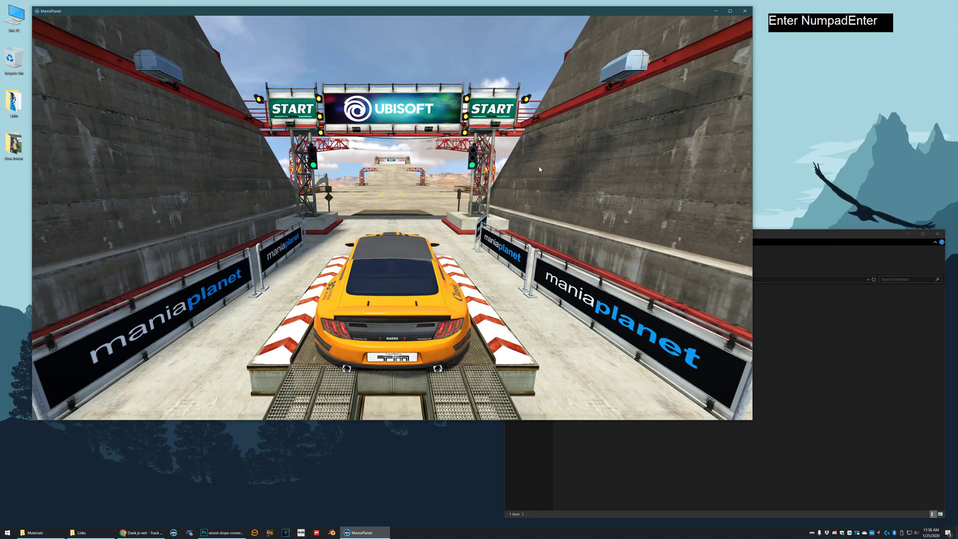
pyautogui.press('Up')
pyautogui.press('Right')
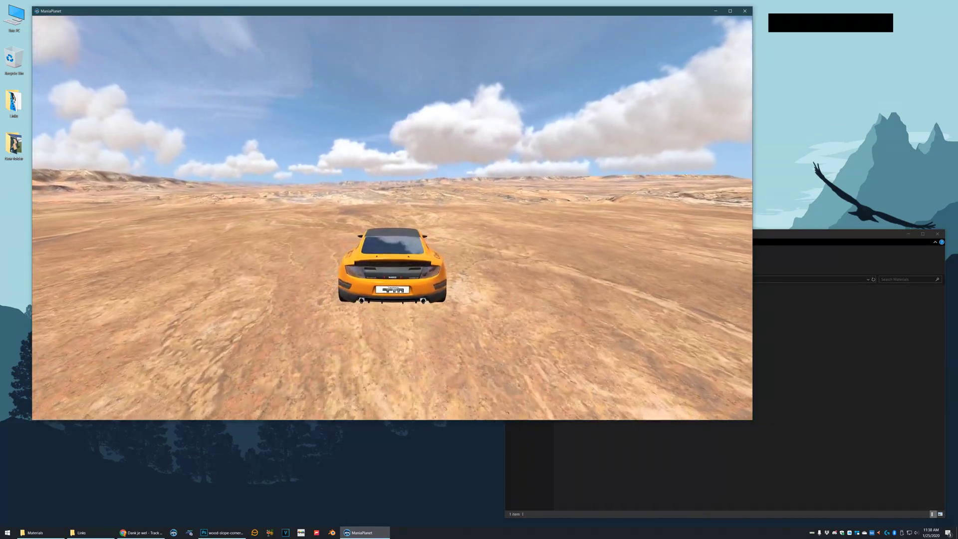
pyautogui.press('Delete')
pyautogui.press('Escape')
# Switch to File Explorer, open the Personal\Blocks\Canyon folder and select ArenaSlopeEnd-SuperMag2.Block.Gbx.
pyautogui.keyDown('alt'); pyautogui.moveTo(423, 192); pyautogui.dragTo(591, 292); pyautogui.keyUp('alt')
pyautogui.click(768, 375)
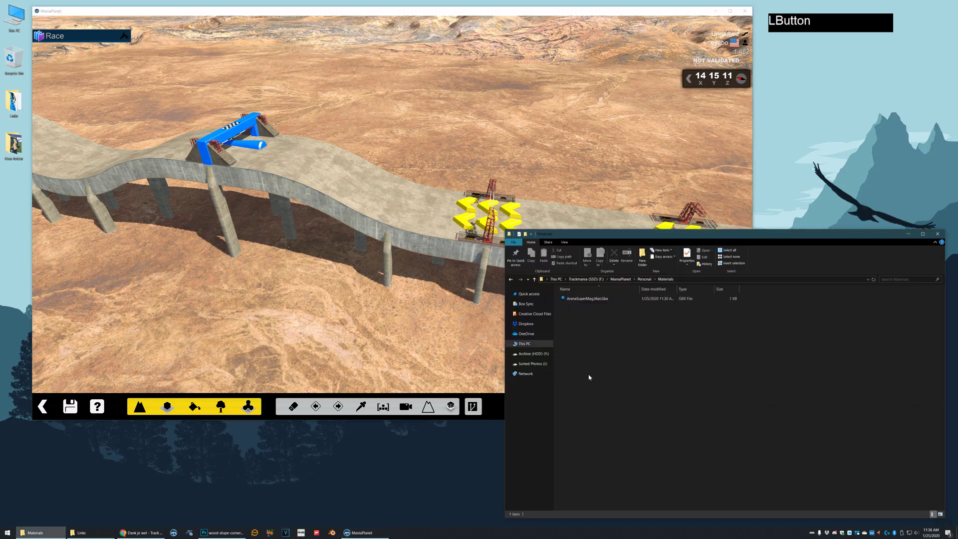
pyautogui.click(644, 279)
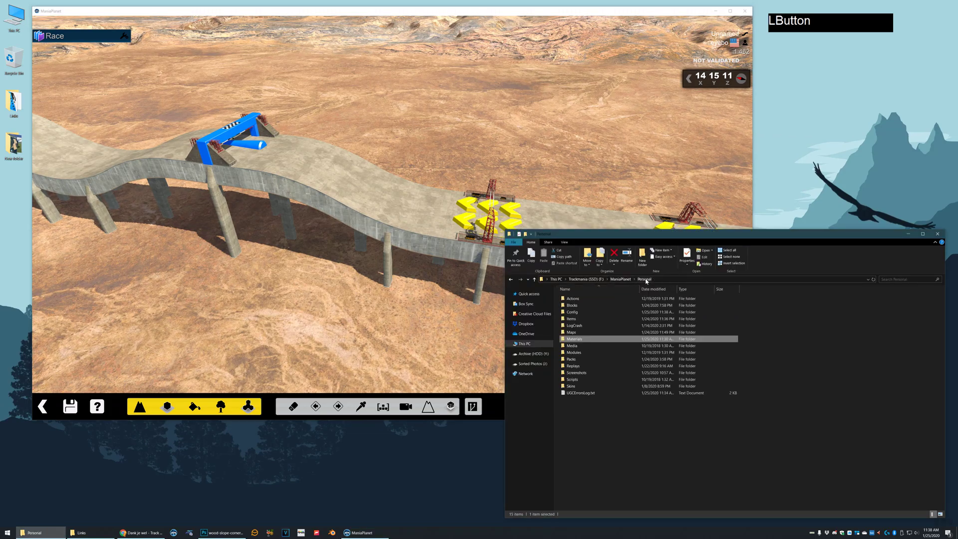
pyautogui.doubleClick(575, 307)
pyautogui.doubleClick(574, 298)
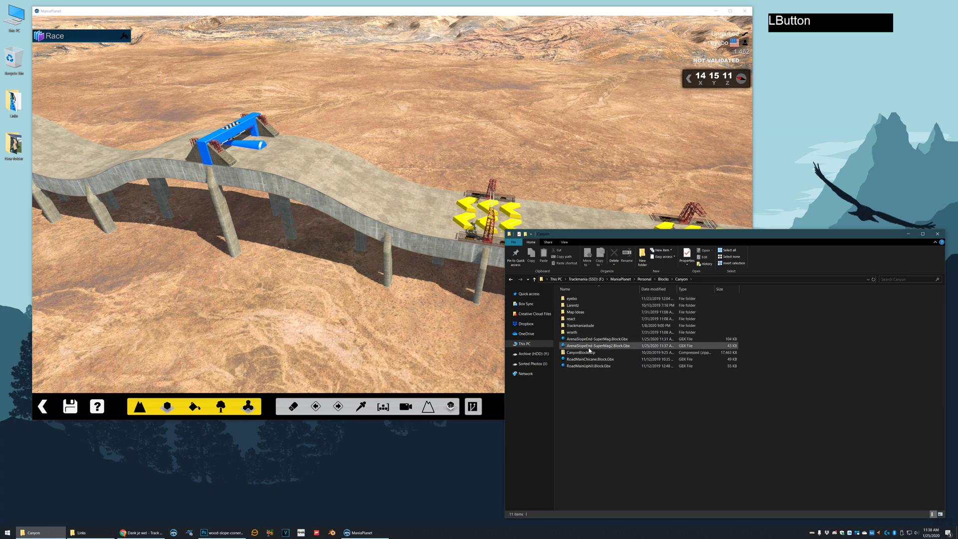
pyautogui.click(593, 346)
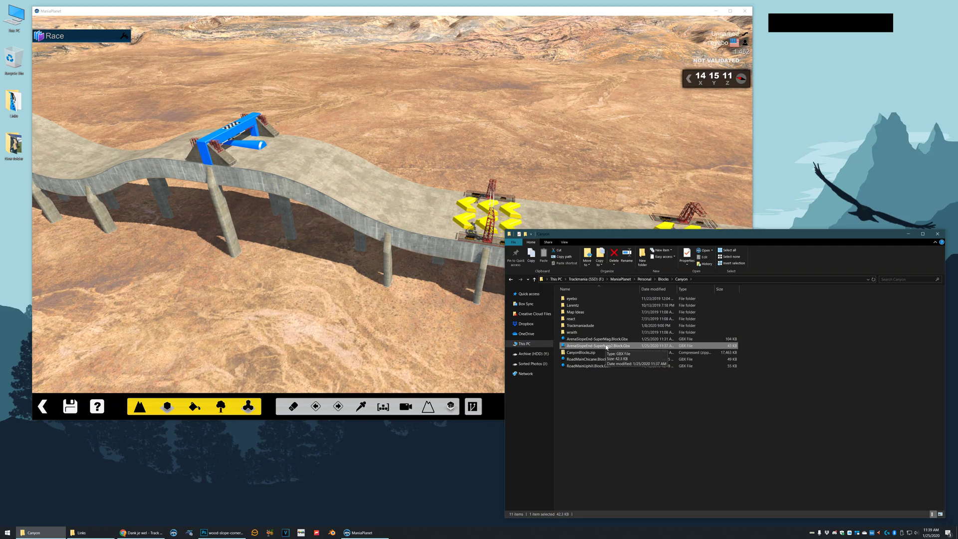
# Compare the file sizes of the ArenaSlopeEnd-SuperMag and ArenaSlopeEnd-SuperMag2 block files in the Canyon folder.
pyautogui.hotkey('alt', 'Left')
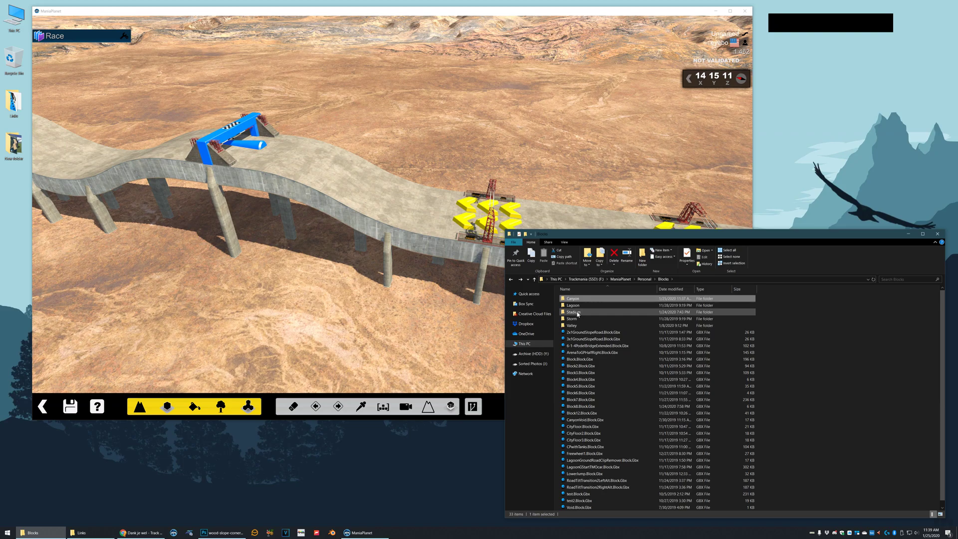
pyautogui.doubleClick(574, 298)
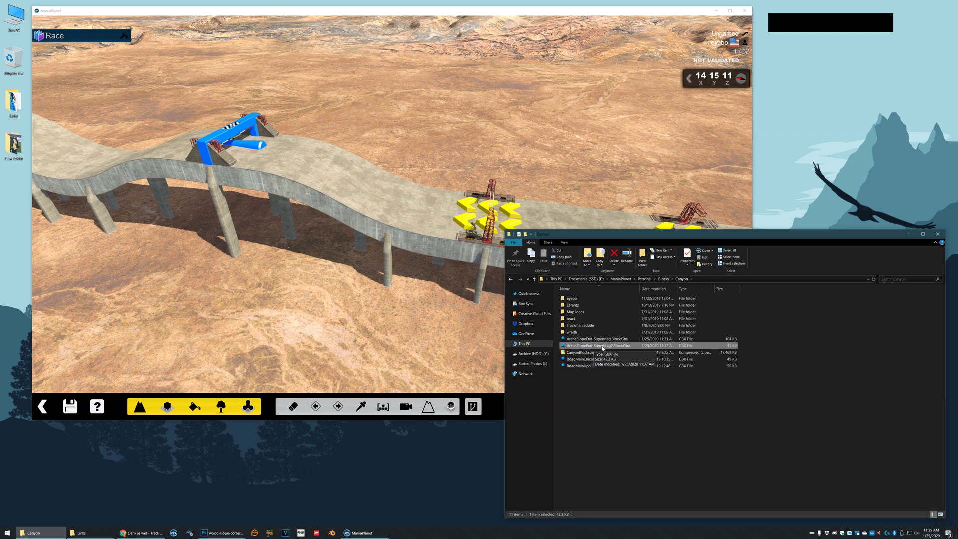
pyautogui.click(731, 339)
pyautogui.click(733, 346)
pyautogui.click(733, 347)
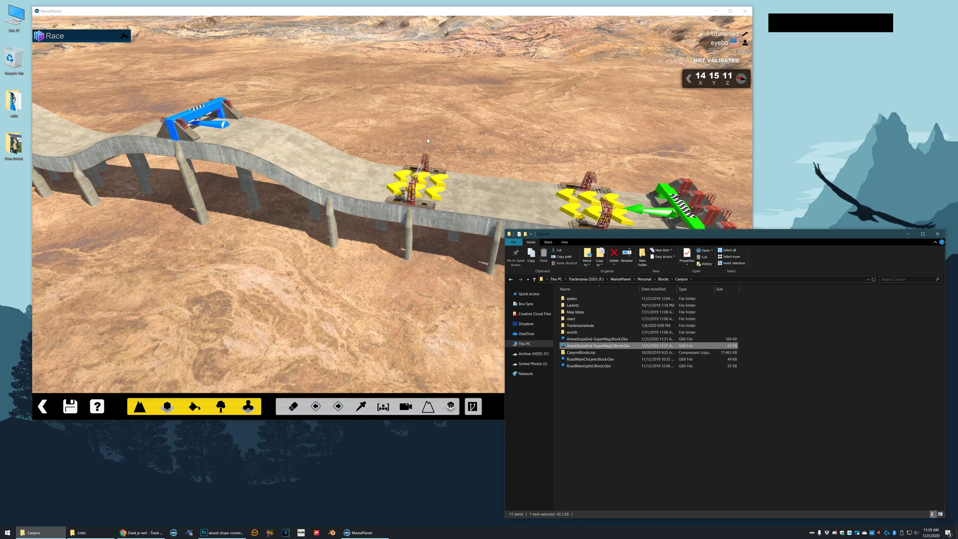
# Switch back to ManiaPlanet and examine the two parallel test tracks side by side from several angles.
pyautogui.click(332, 179)
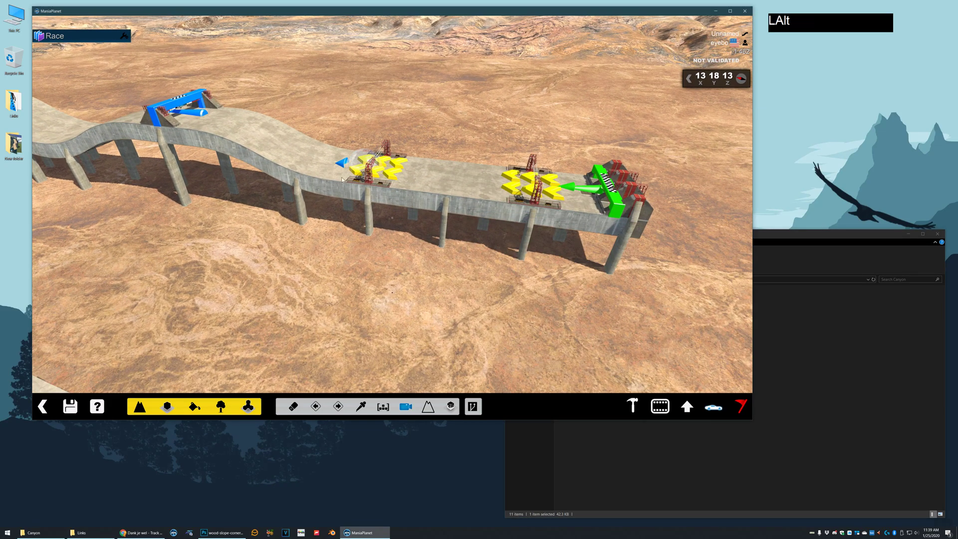
pyautogui.keyDown('alt'); pyautogui.scroll(-2, 332, 179); pyautogui.keyUp('alt')
pyautogui.keyDown('alt'); pyautogui.moveTo(332, 179); pyautogui.dragTo(466, 150); pyautogui.keyUp('alt')
pyautogui.keyDown('alt'); pyautogui.scroll(-2, 396, 219); pyautogui.keyUp('alt')
pyautogui.moveTo(396, 218)
pyautogui.keyDown('alt'); pyautogui.mouseDown()
pyautogui.moveTo(411, 211)
pyautogui.moveTo(394, 200)
pyautogui.mouseUp(); pyautogui.keyUp('alt')
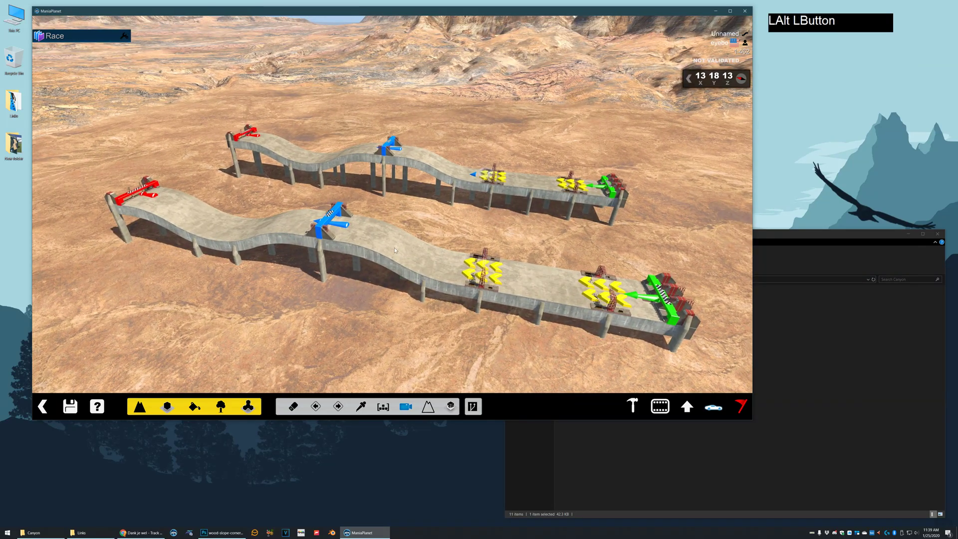
pyautogui.scroll(2, 374, 243)
pyautogui.scroll(3, 365, 242)
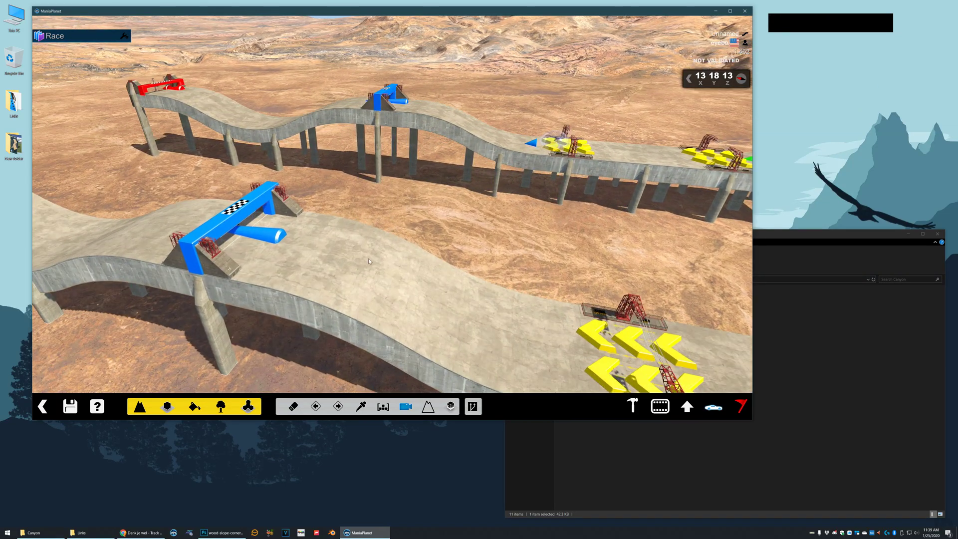
pyautogui.keyDown('alt'); pyautogui.moveTo(366, 259); pyautogui.dragTo(399, 208); pyautogui.keyUp('alt')
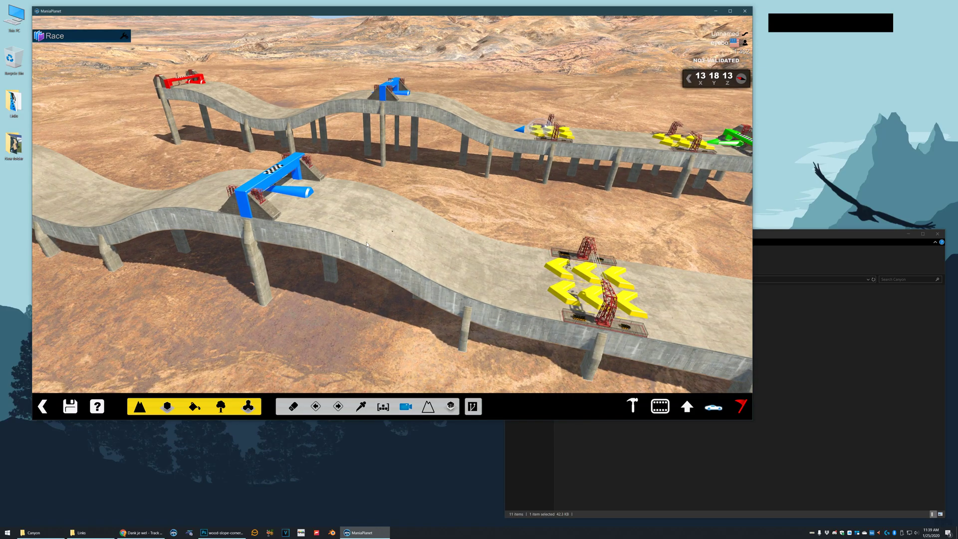
pyautogui.keyDown('alt'); pyautogui.moveTo(373, 217); pyautogui.dragTo(381, 194, button='right'); pyautogui.keyUp('alt')
pyautogui.keyDown('alt'); pyautogui.moveTo(381, 194); pyautogui.dragTo(420, 174); pyautogui.keyUp('alt')
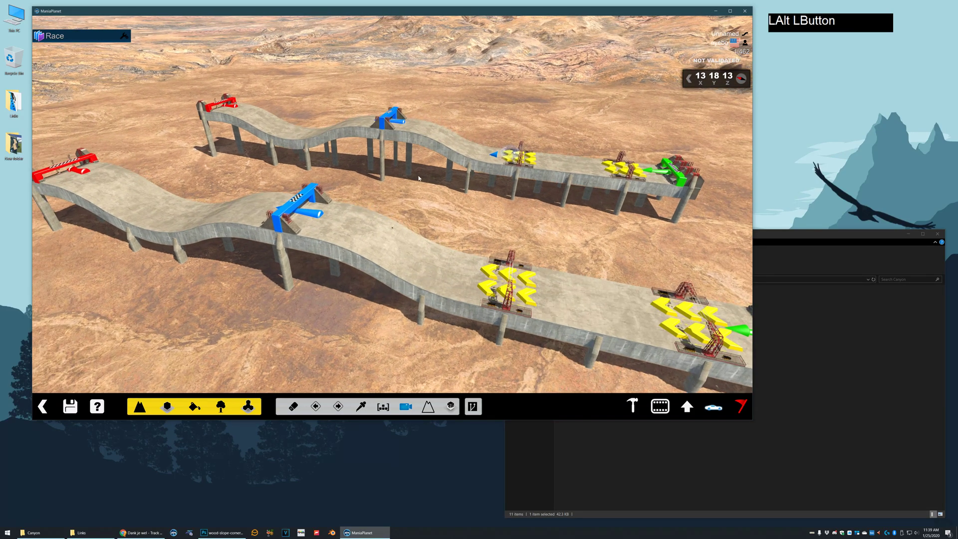
pyautogui.keyDown('alt'); pyautogui.moveTo(374, 246); pyautogui.dragTo(360, 239, button='right'); pyautogui.keyUp('alt')
pyautogui.keyDown('alt'); pyautogui.moveTo(360, 239); pyautogui.dragTo(334, 229); pyautogui.keyUp('alt')
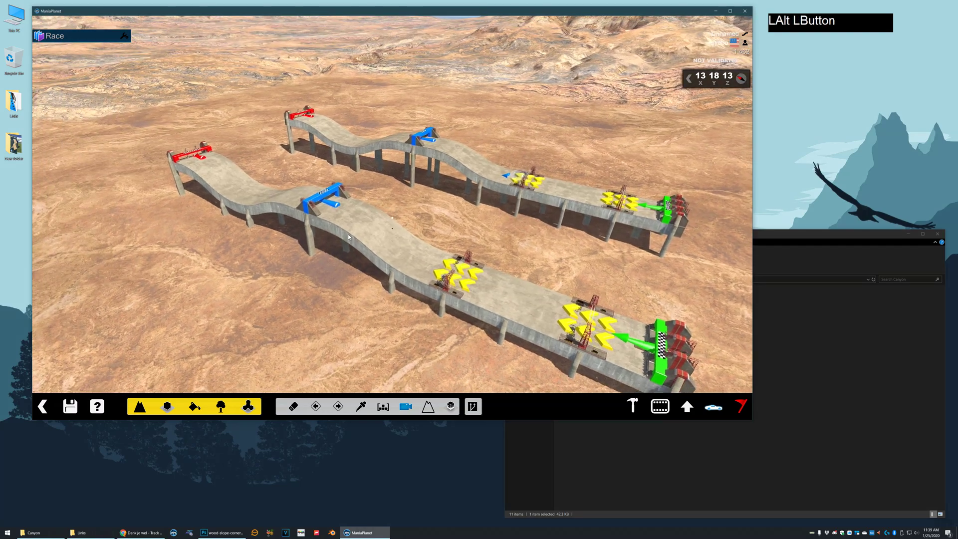
pyautogui.keyDown('alt'); pyautogui.moveTo(334, 229); pyautogui.dragTo(351, 228, button='right'); pyautogui.keyUp('alt')
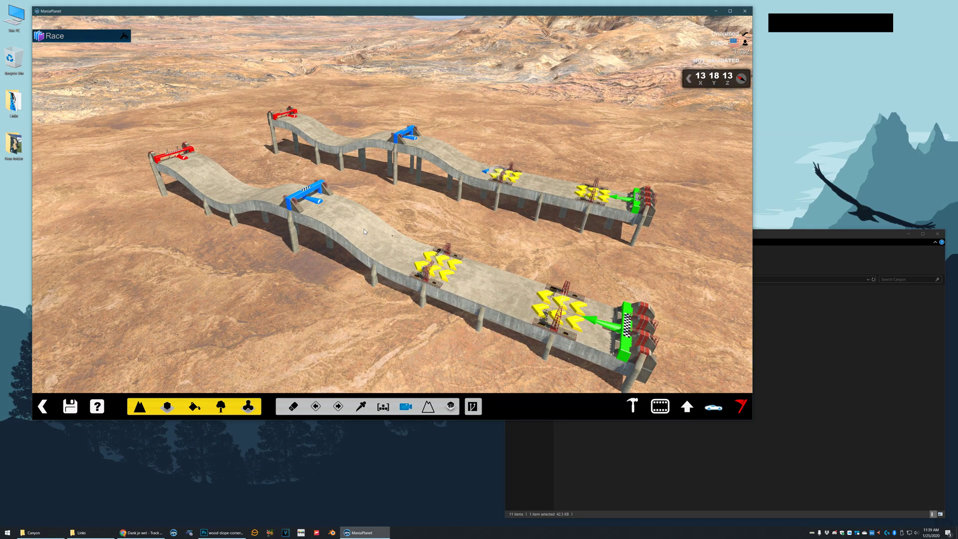
pyautogui.keyDown('alt'); pyautogui.moveTo(361, 228); pyautogui.dragTo(369, 229, button='right'); pyautogui.keyUp('alt')
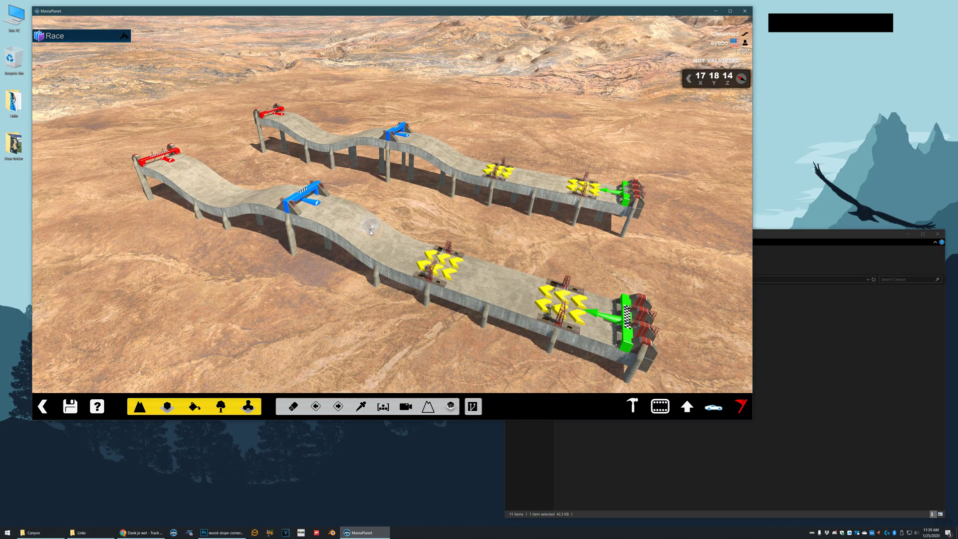